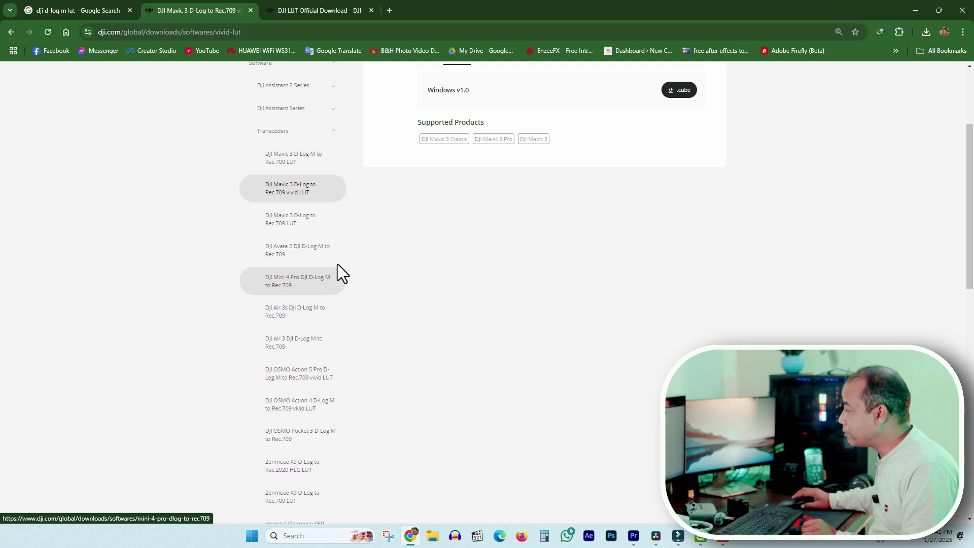
Open the DJI OSMO Action 5 Pro Rec.709 to Color Grading LUTs page, request the Windows V1.1 zip and cancel its download
scroll(338, 265, down, 7)
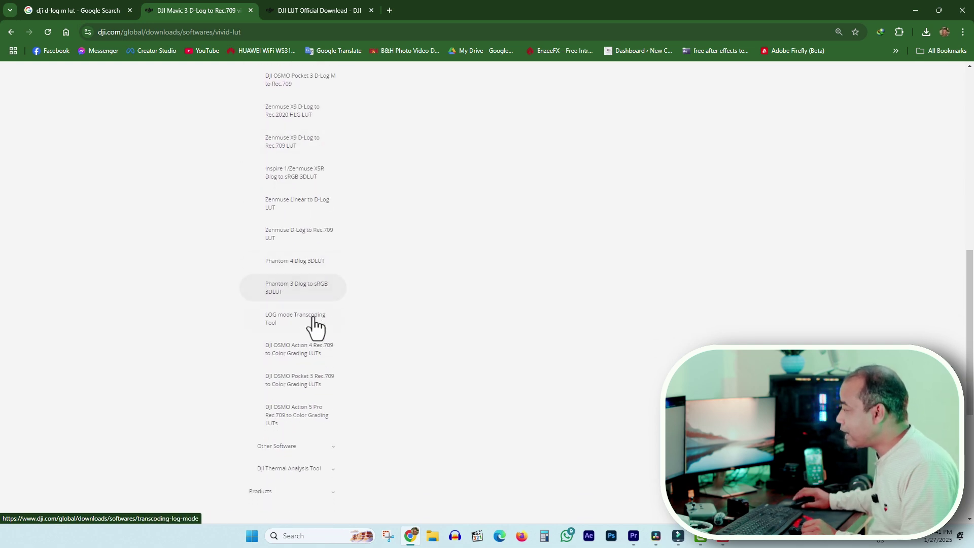
scroll(299, 274, down, 2)
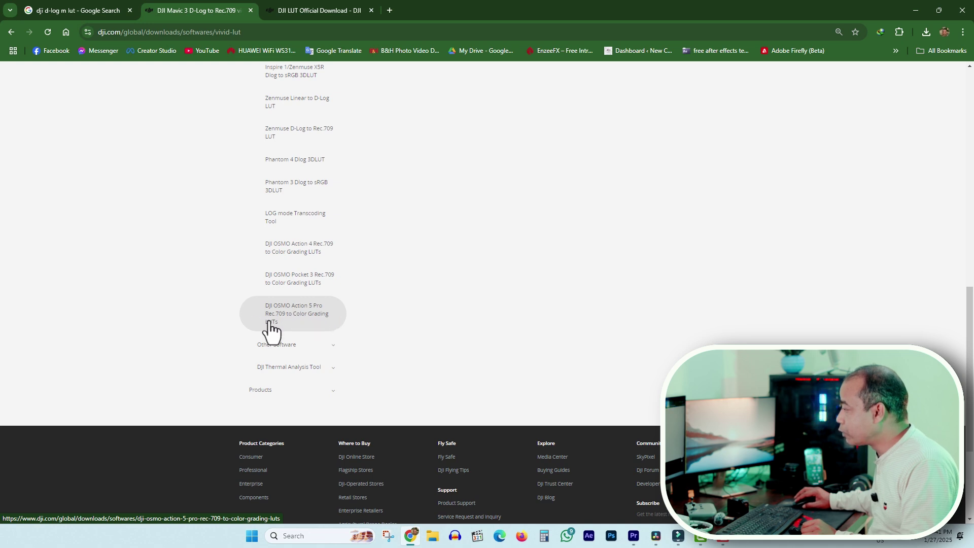
click(308, 325)
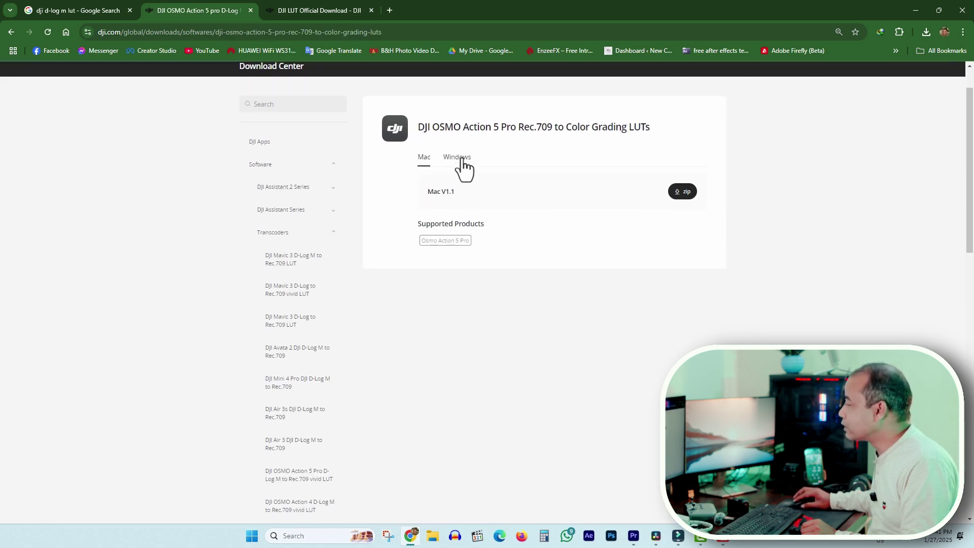
click(683, 193)
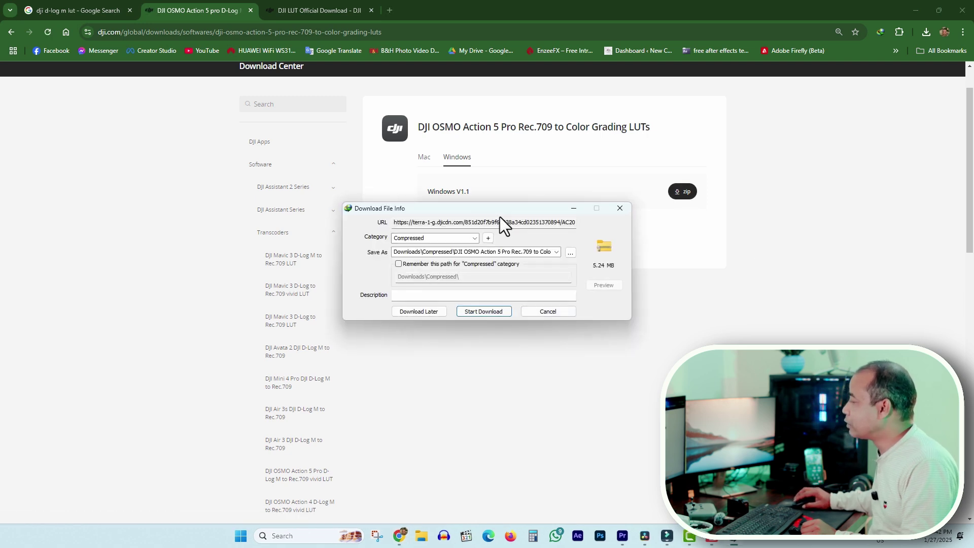
drag(501, 215, 468, 235)
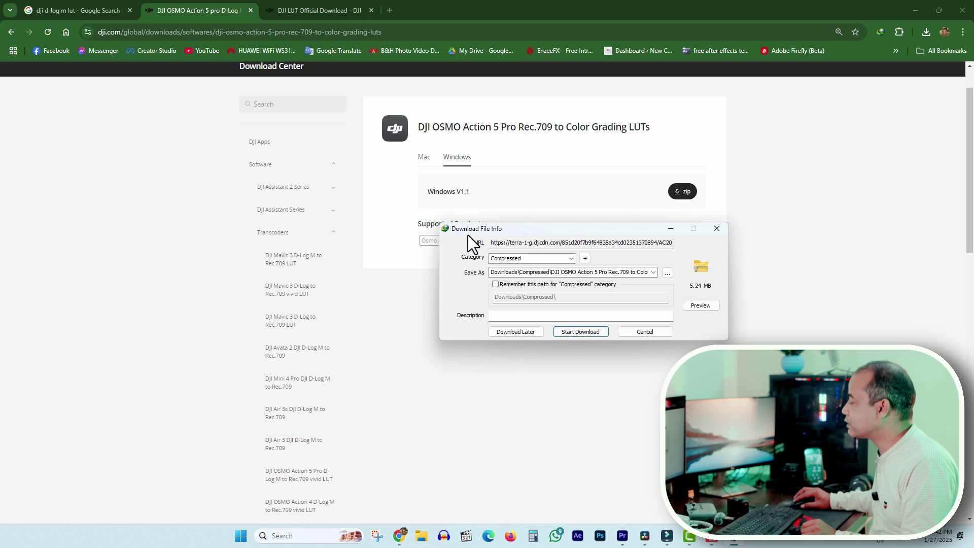
click(642, 331)
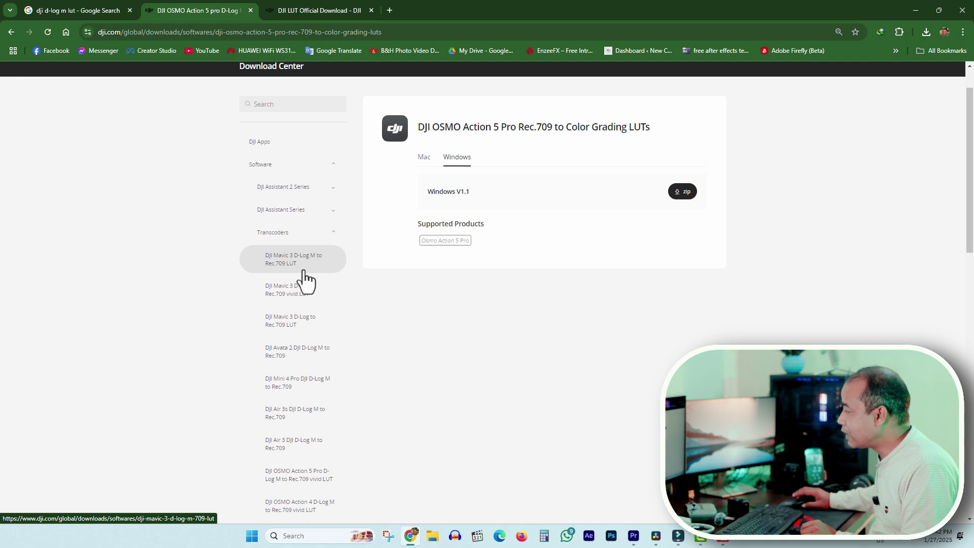
Look through the Transcoders list, and search Google for "dji d-log m lut DJI Flip"
scroll(304, 304, down, 3)
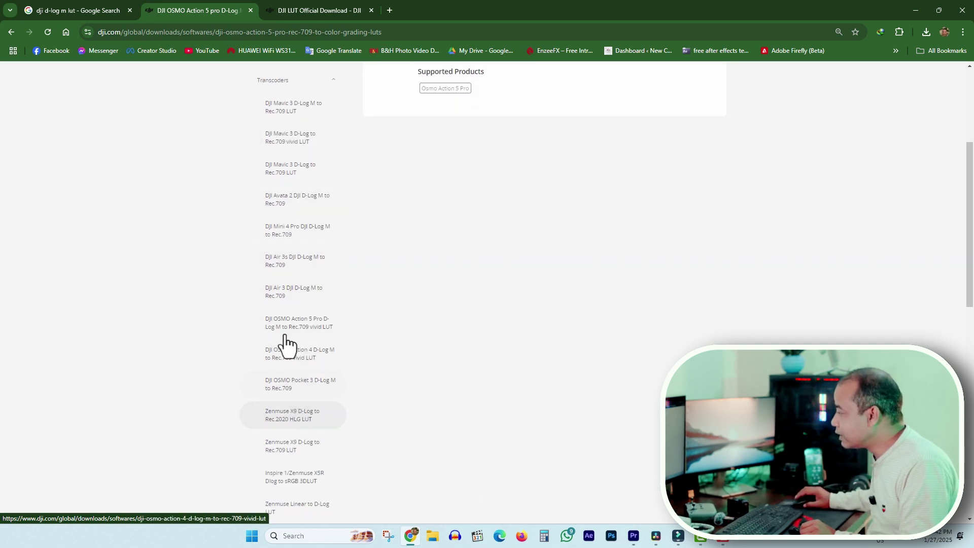
scroll(287, 345, down, 6)
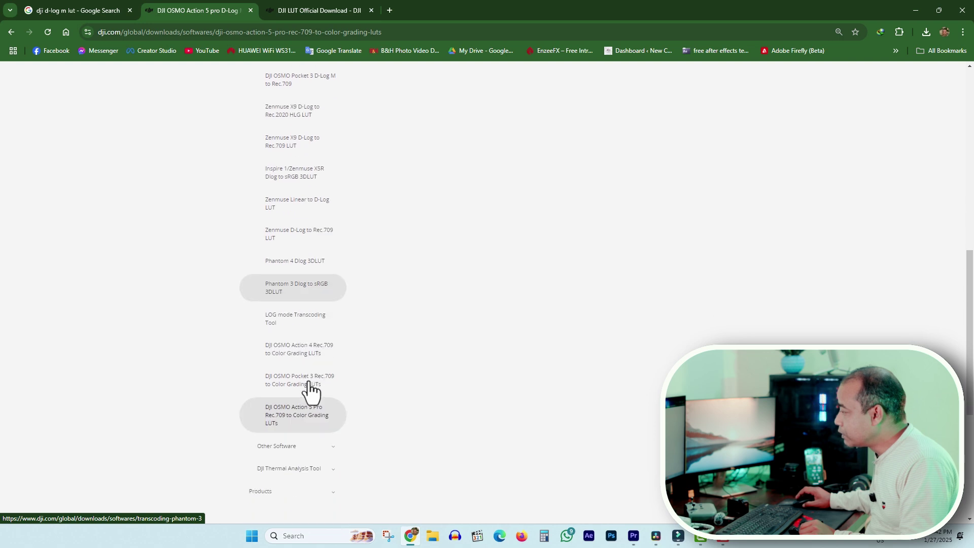
click(69, 6)
click(180, 83)
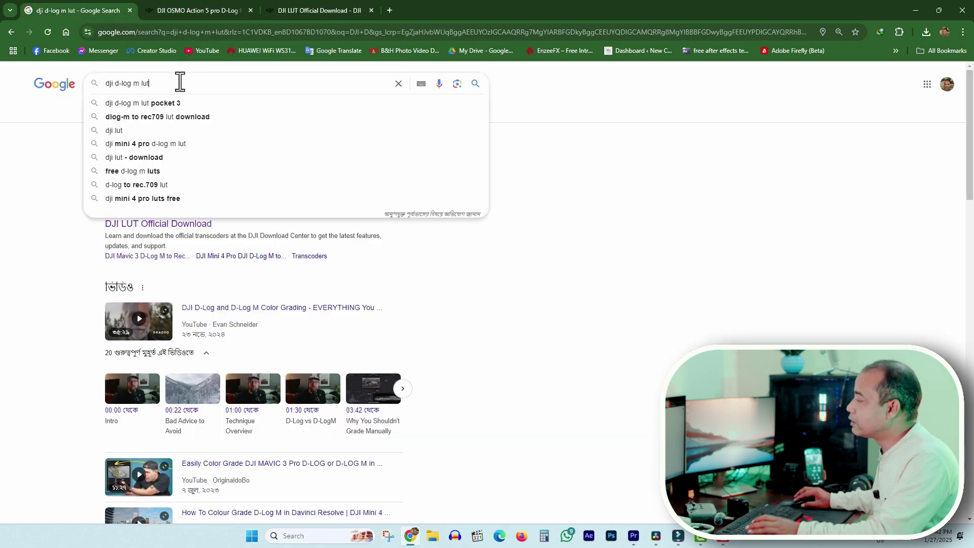
drag(106, 85, 178, 86)
click(210, 86)
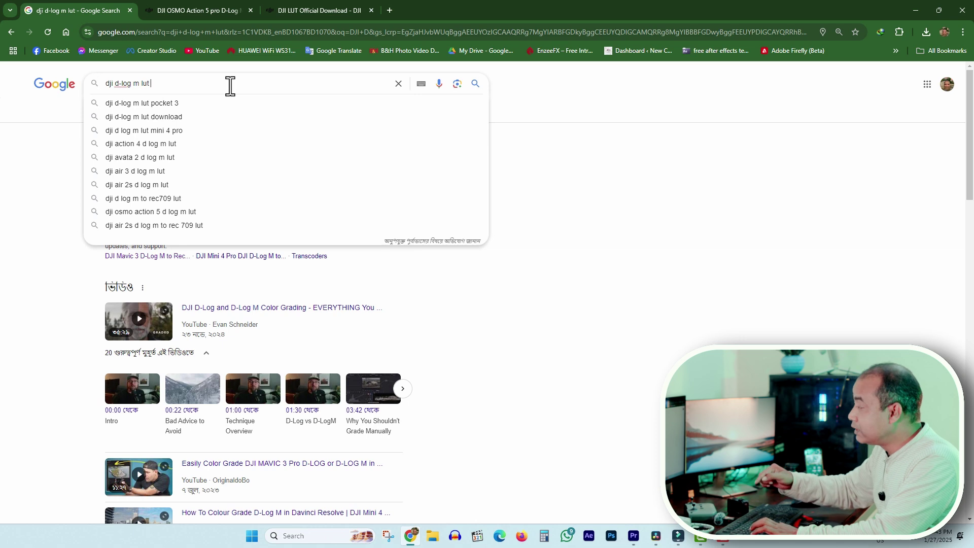
text(DJI)
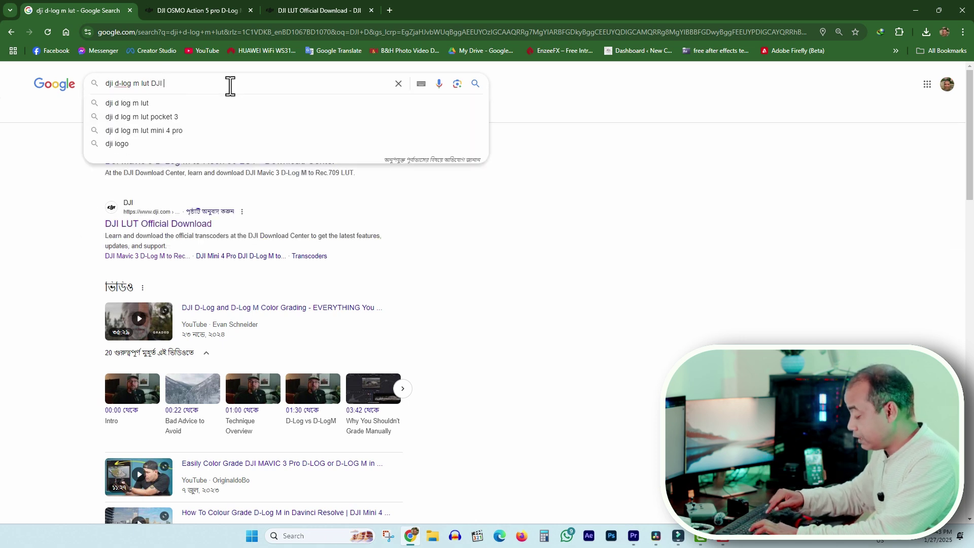
text( Flip)
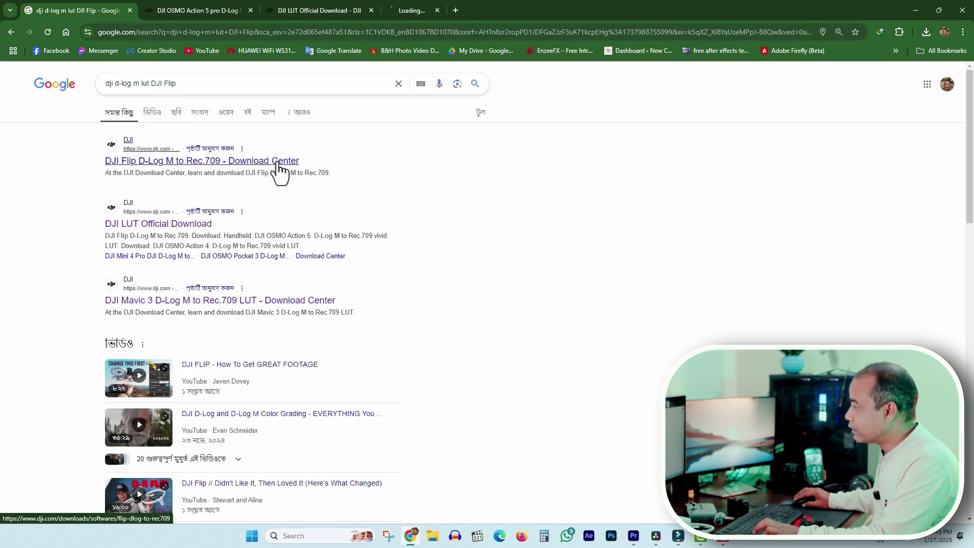
Open the DJI Flip D-Log M to Rec.709 page from the search results and download its Windows v1.0 .cube file
click(443, 9)
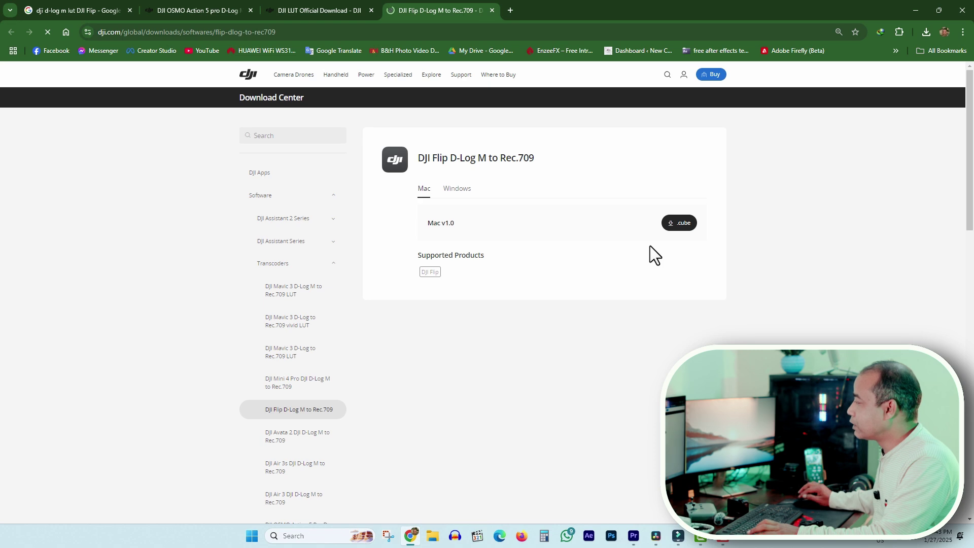
drag(439, 178, 483, 183)
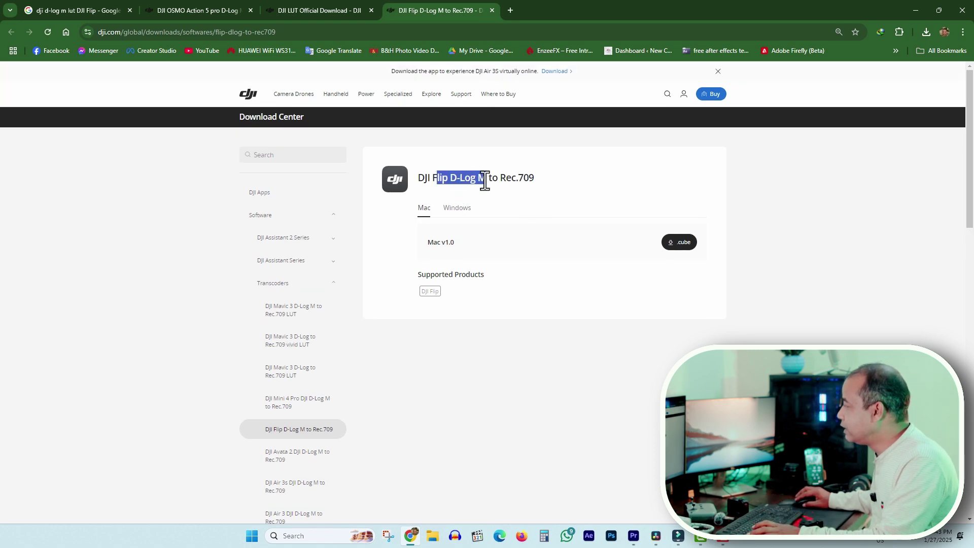
click(590, 182)
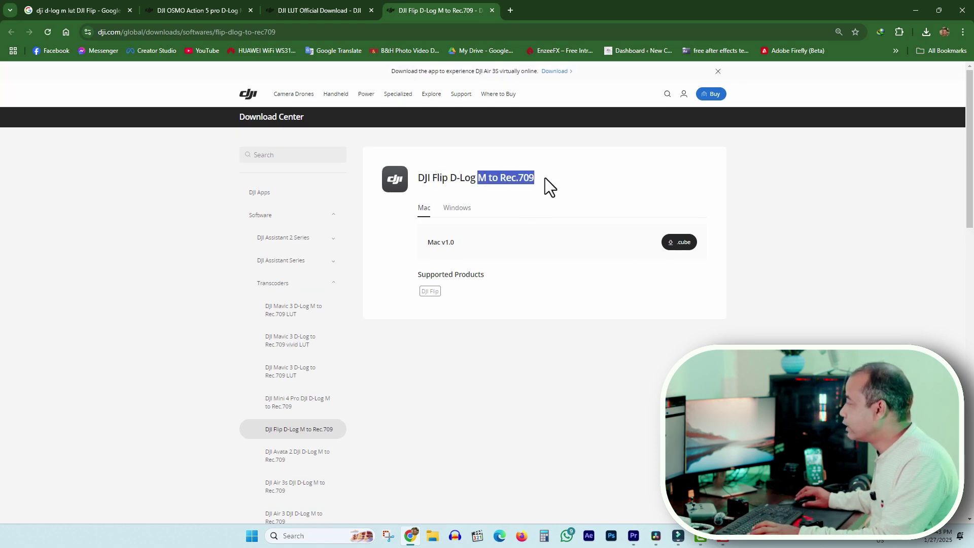
click(630, 179)
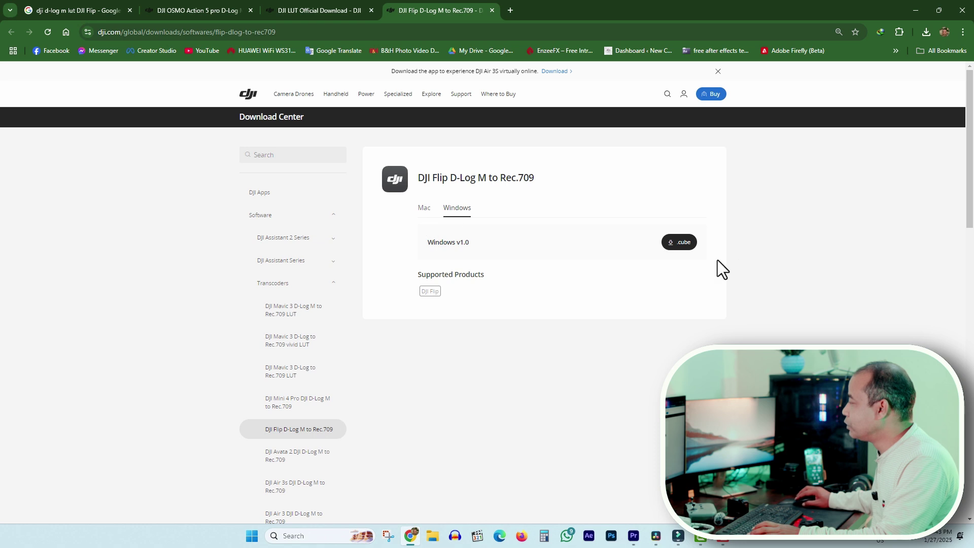
click(676, 243)
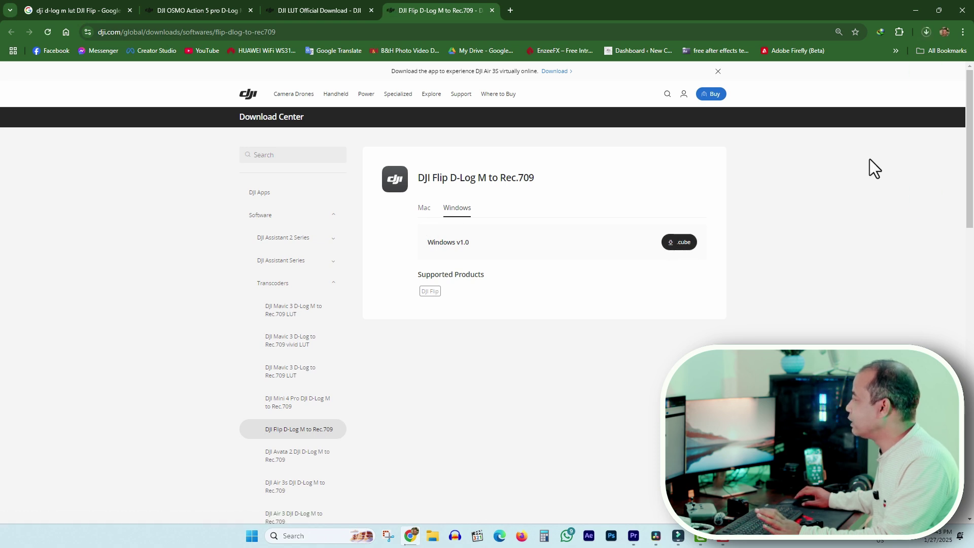
click(924, 32)
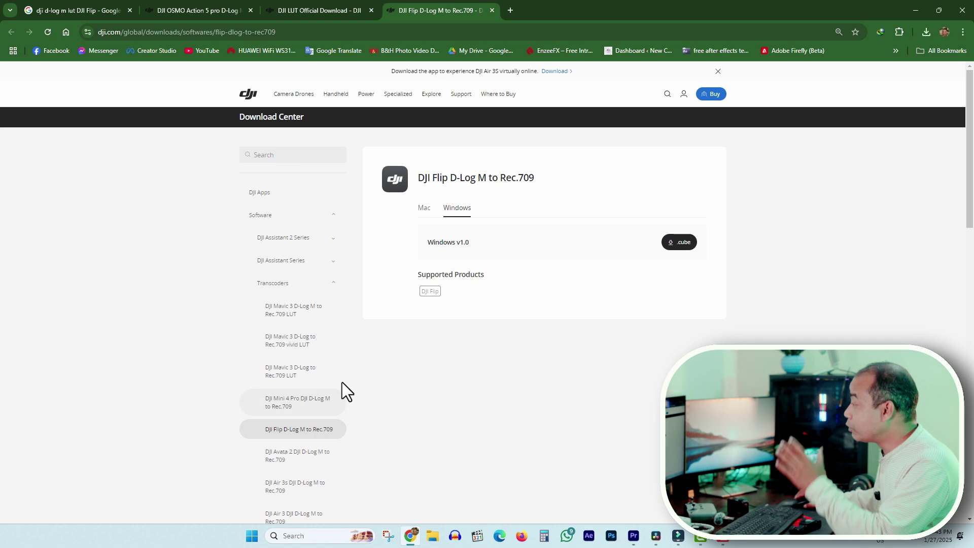
Minimize the browser, examine the .cube files in the desktop's D-log M LUT folder, and close the folder
scroll(346, 386, down, 5)
scroll(349, 356, up, 5)
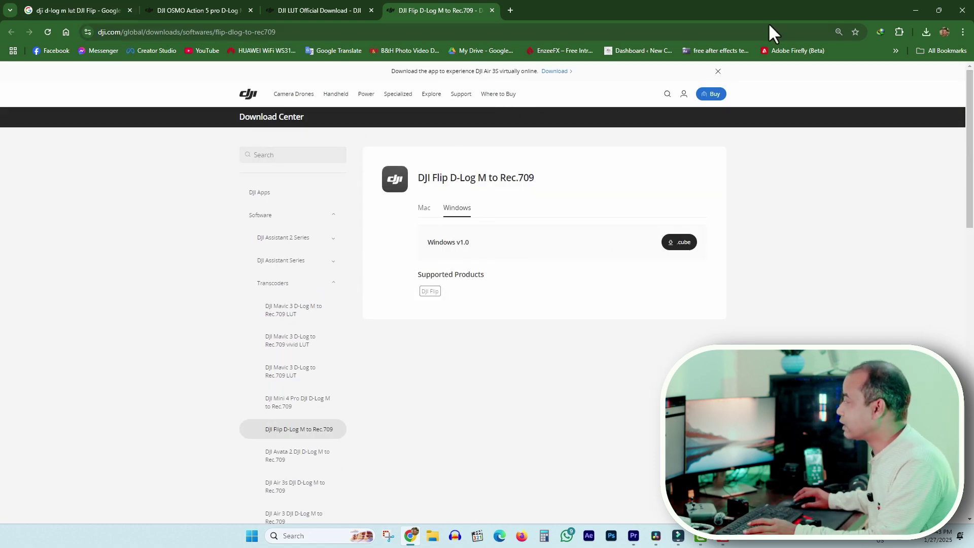
click(916, 10)
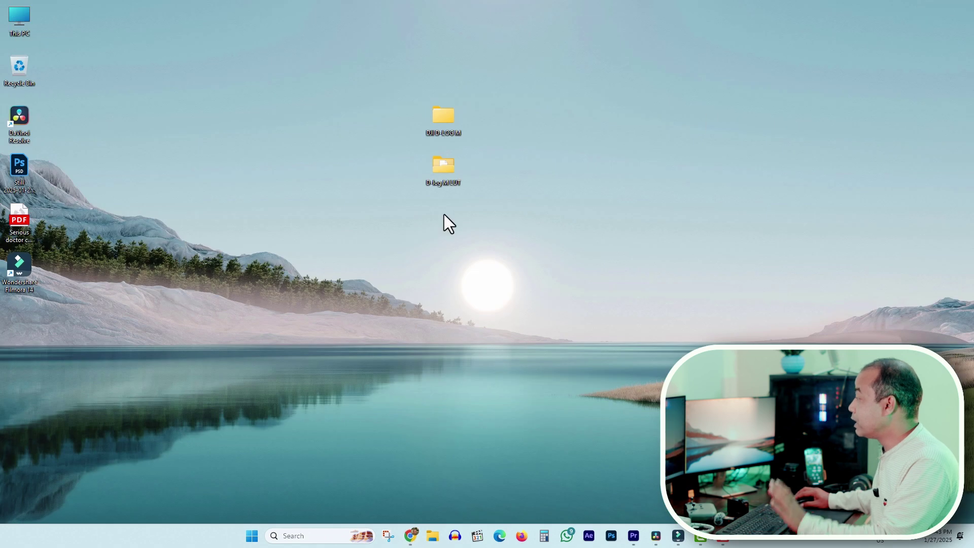
double_click(443, 171)
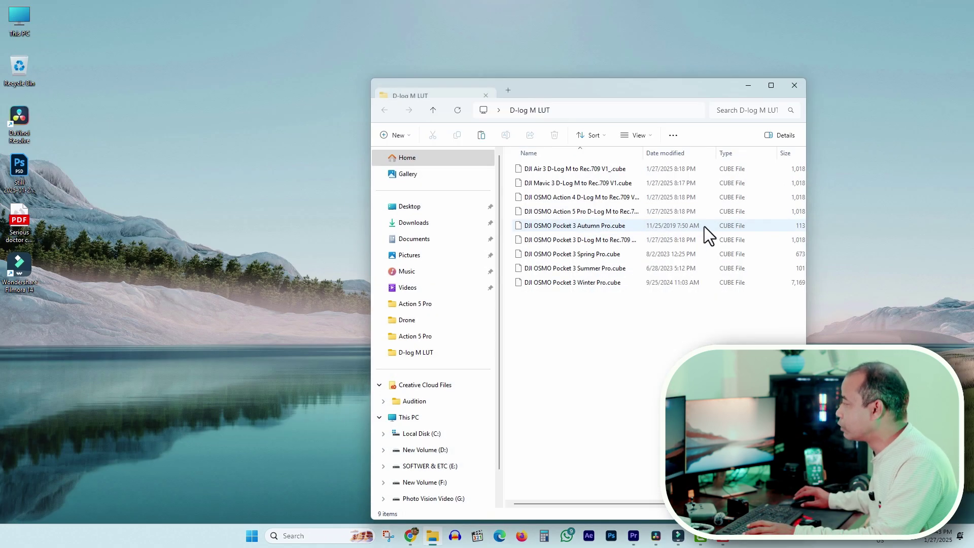
drag(663, 369, 574, 144)
click(702, 307)
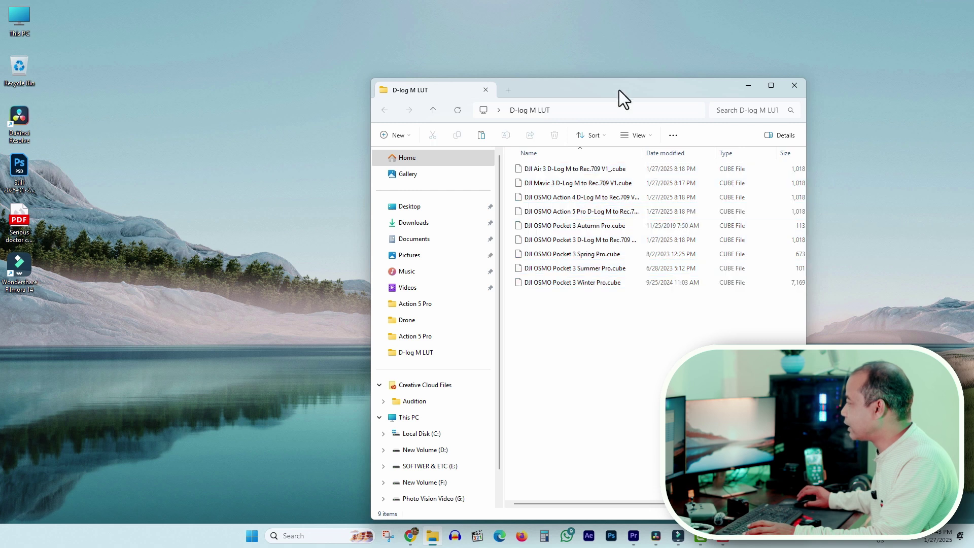
drag(619, 90, 567, 75)
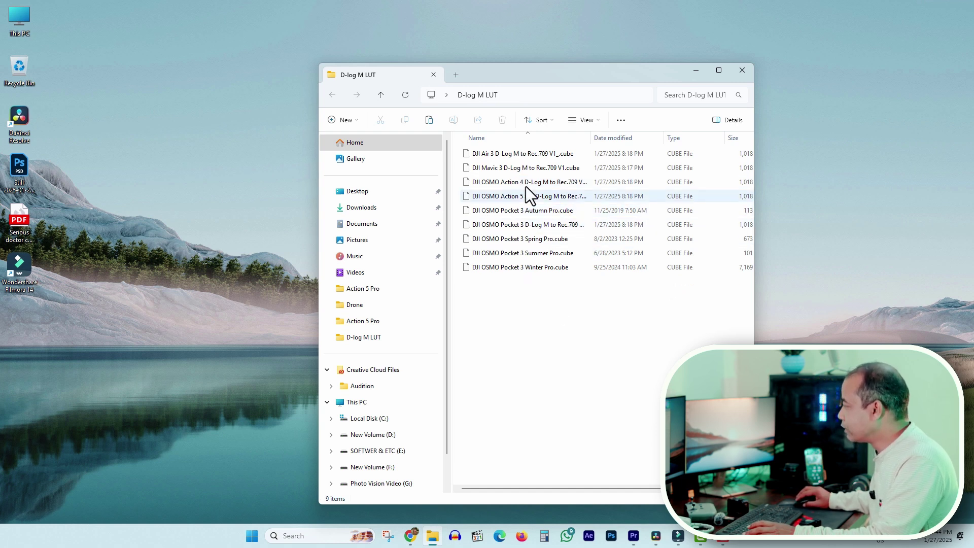
click(741, 71)
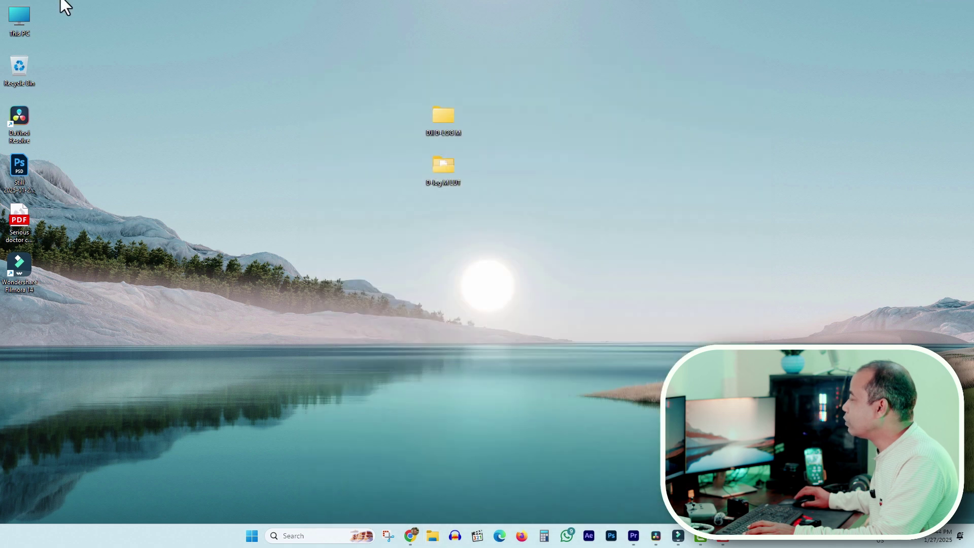
Check the Compressed subfolder of Downloads for the downloaded LUT, and close the file window
double_click(17, 15)
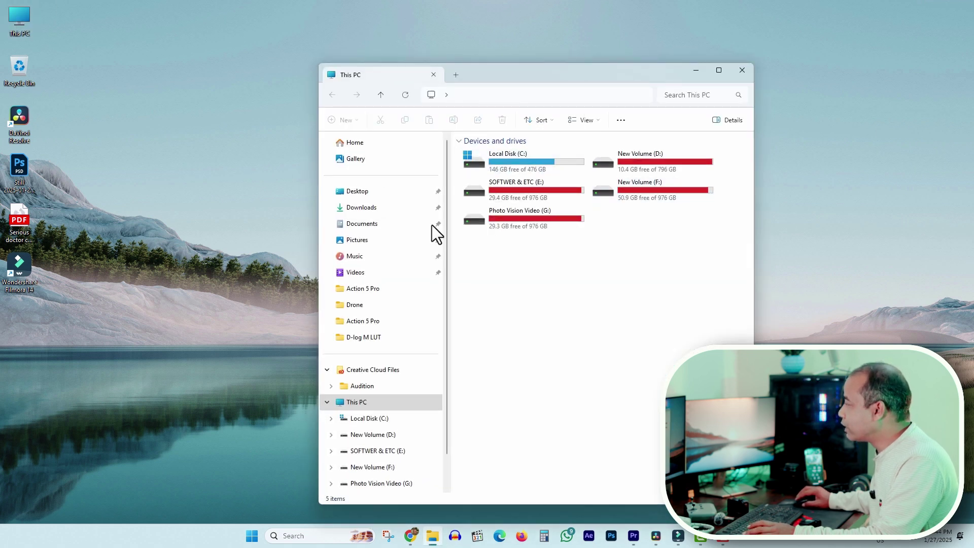
click(363, 209)
double_click(543, 203)
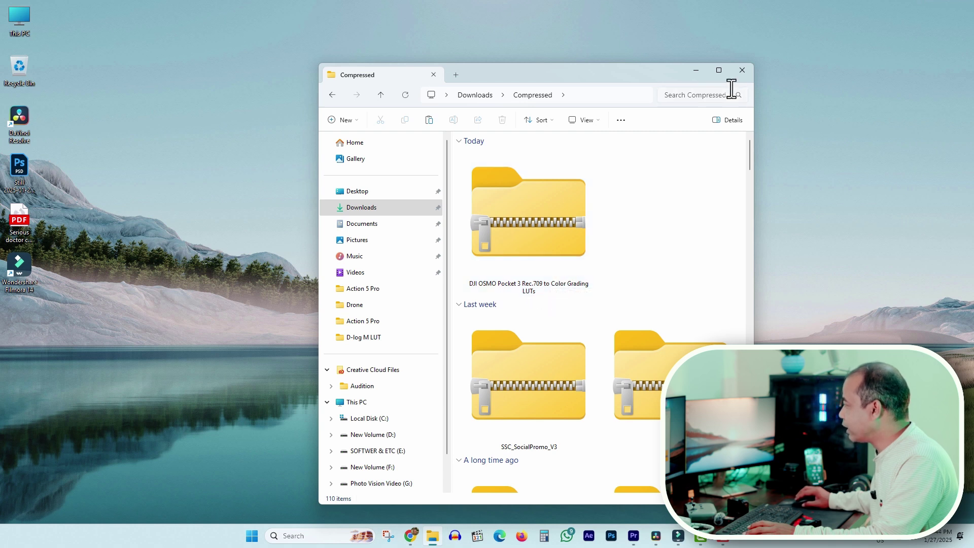
click(738, 72)
Return to Chrome, download the DJI Flip D-Log M to Rec.709 Windows .cube file again and show it in its folder
click(410, 536)
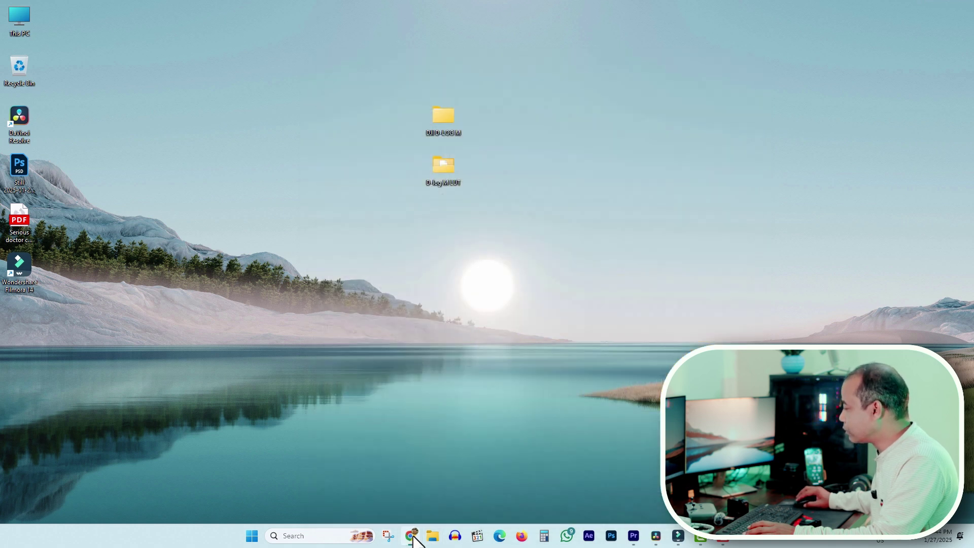
drag(453, 179, 582, 182)
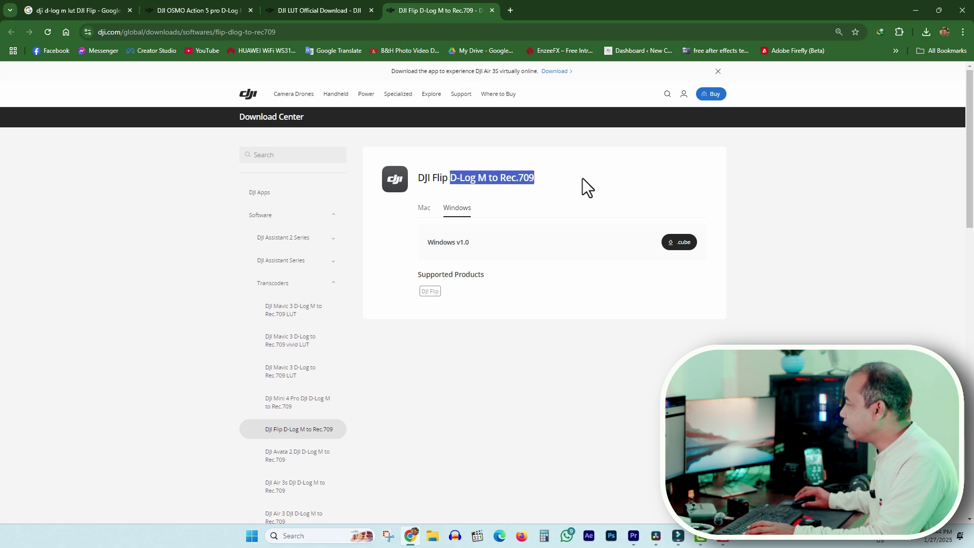
click(450, 182)
drag(427, 179, 507, 180)
click(668, 172)
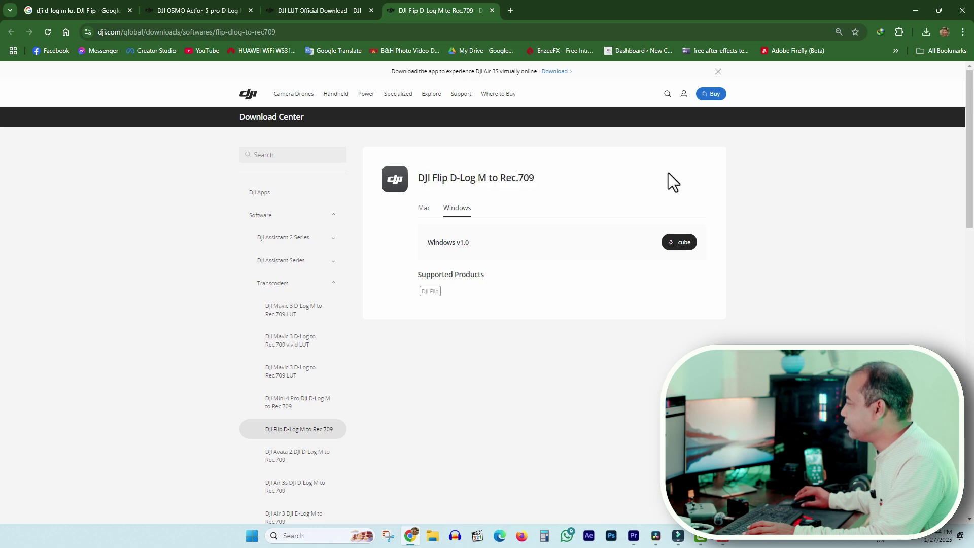
click(683, 252)
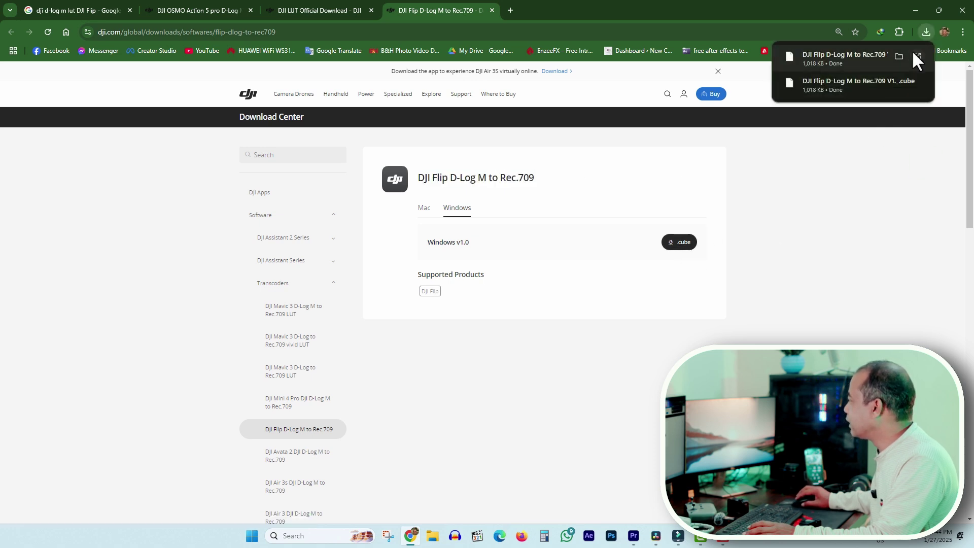
click(899, 56)
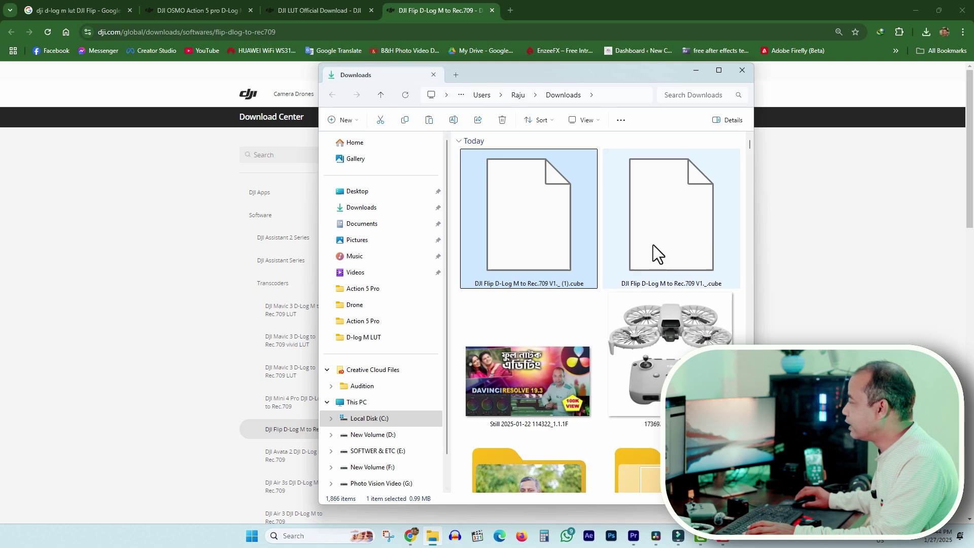
Copy the newly downloaded DJI Flip D-Log M to Rec.709 .cube file into the desktop's D-log M LUT folder and close the file window
right_click(540, 219)
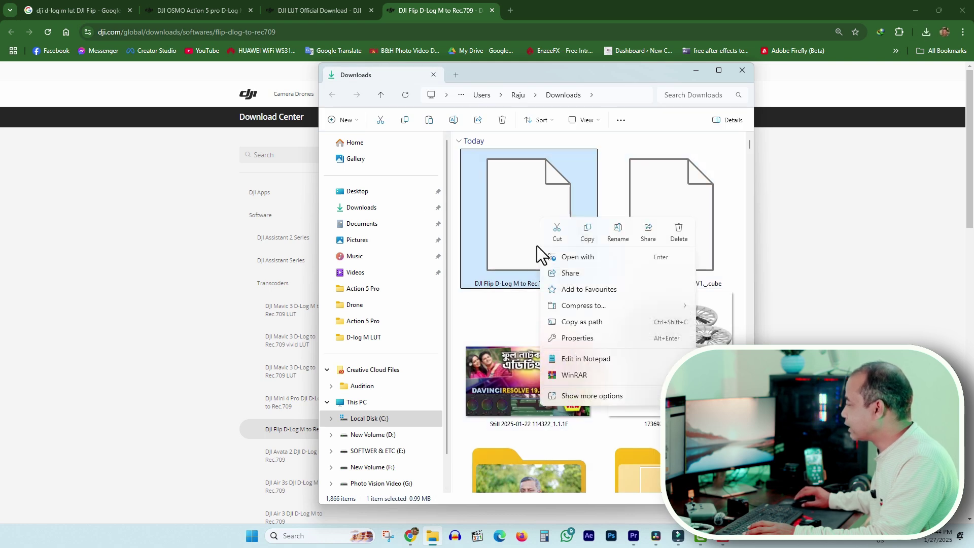
click(587, 232)
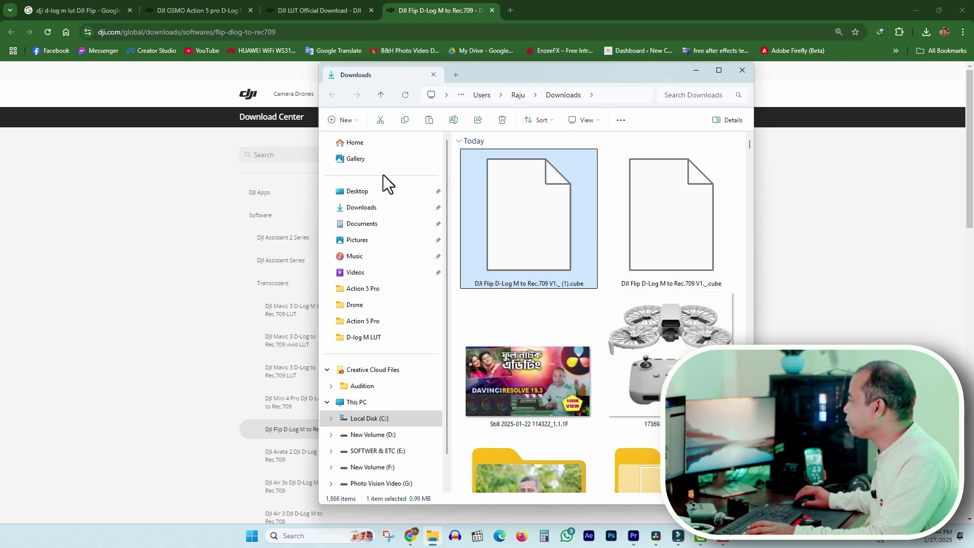
click(376, 191)
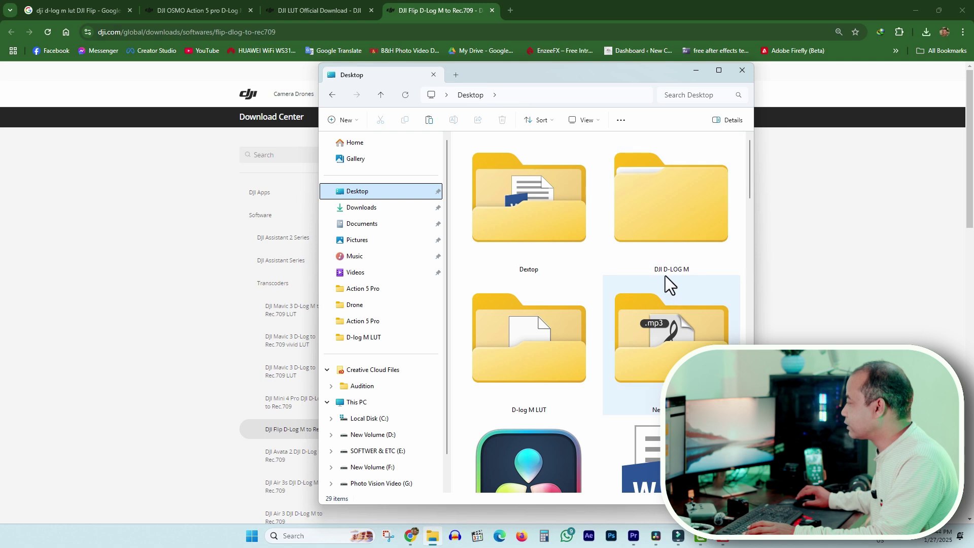
double_click(532, 348)
right_click(571, 356)
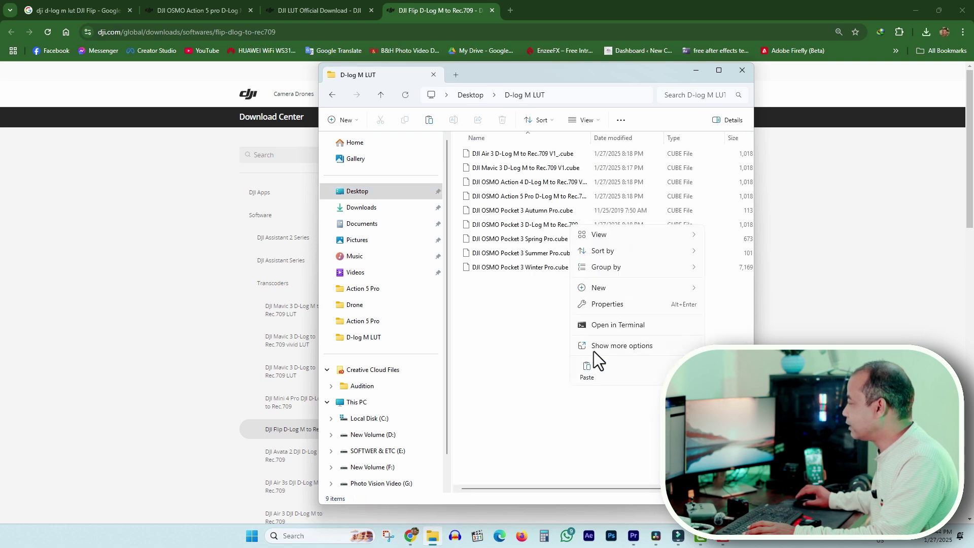
click(588, 370)
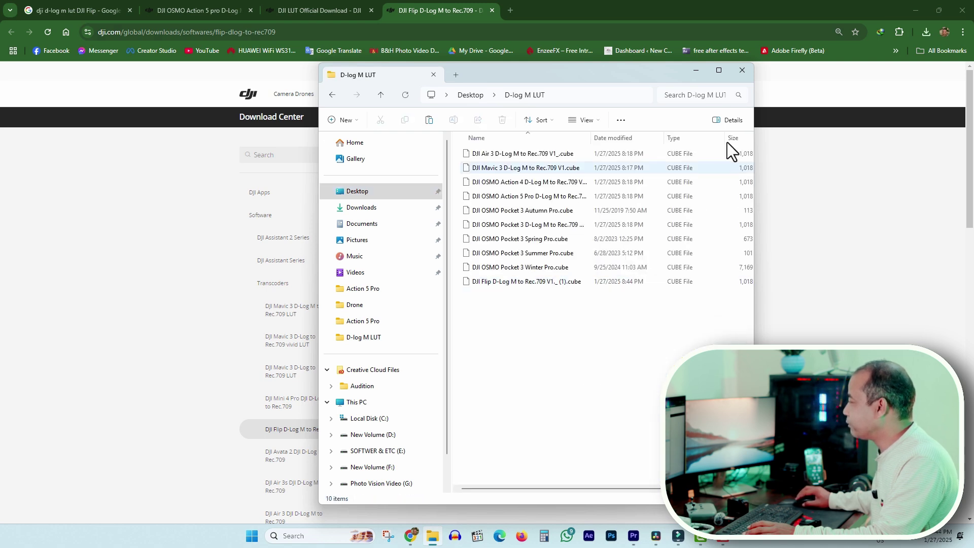
click(741, 71)
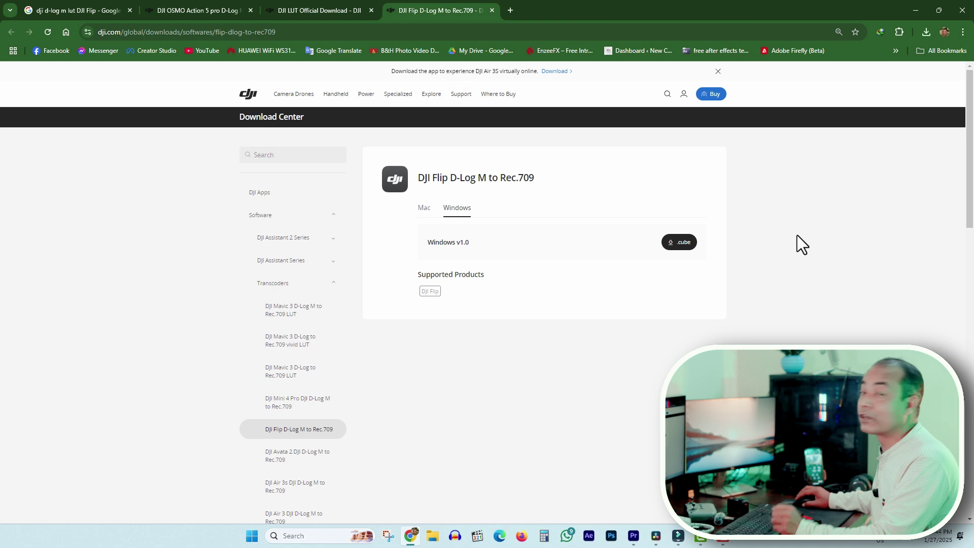
Close the DJI download pages and exit the browser
click(492, 9)
click(371, 10)
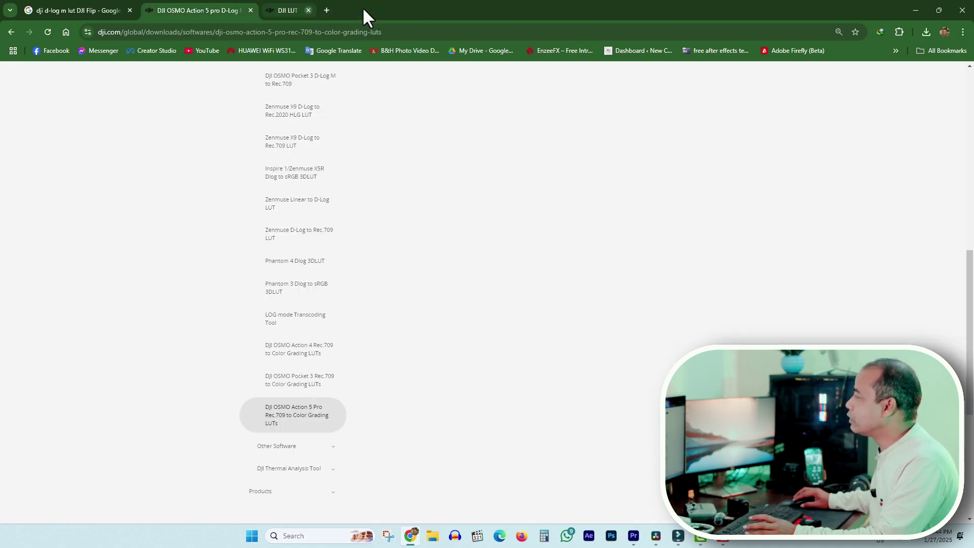
click(251, 9)
click(962, 11)
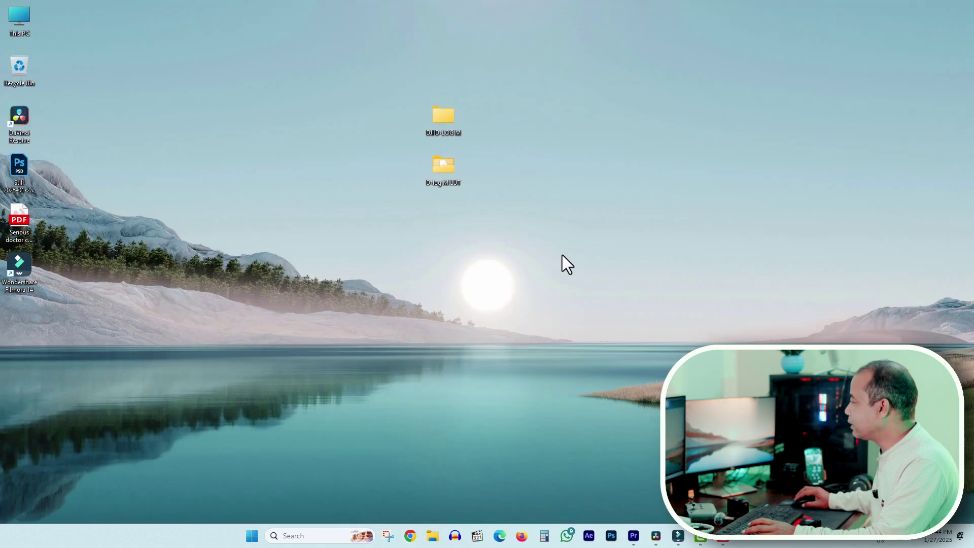
Examine the collected .cube files in the desktop's D-log M LUT folder, and close the folder
double_click(443, 172)
drag(543, 380, 477, 82)
click(742, 70)
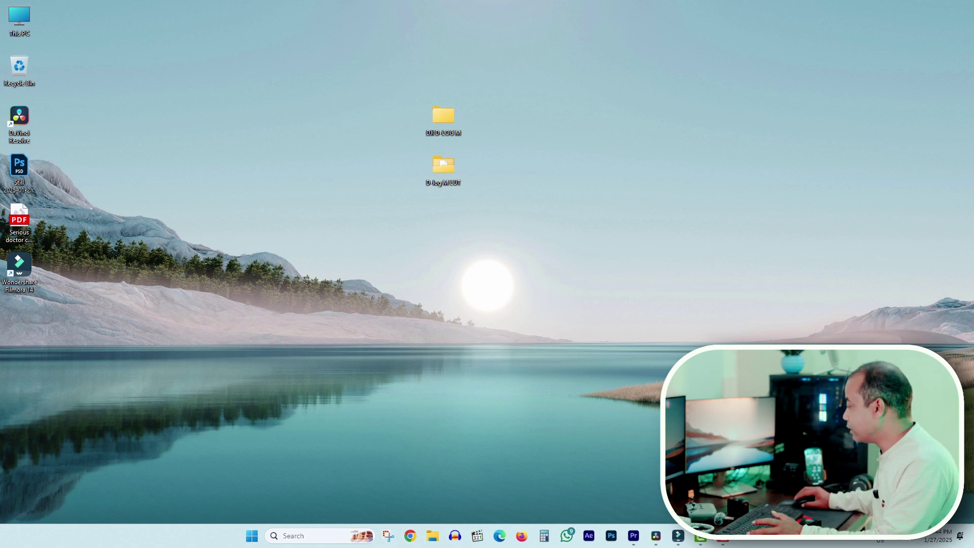
Switch to Premiere Pro and open the desktop's DJI D-LOG M folder in a file window placed clear of the Project panel
click(633, 536)
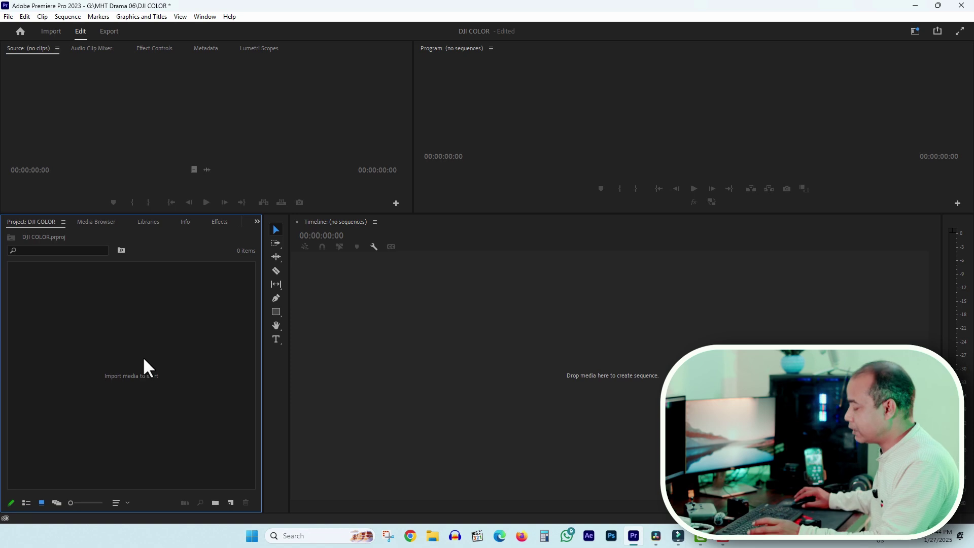
key(super)
click(432, 536)
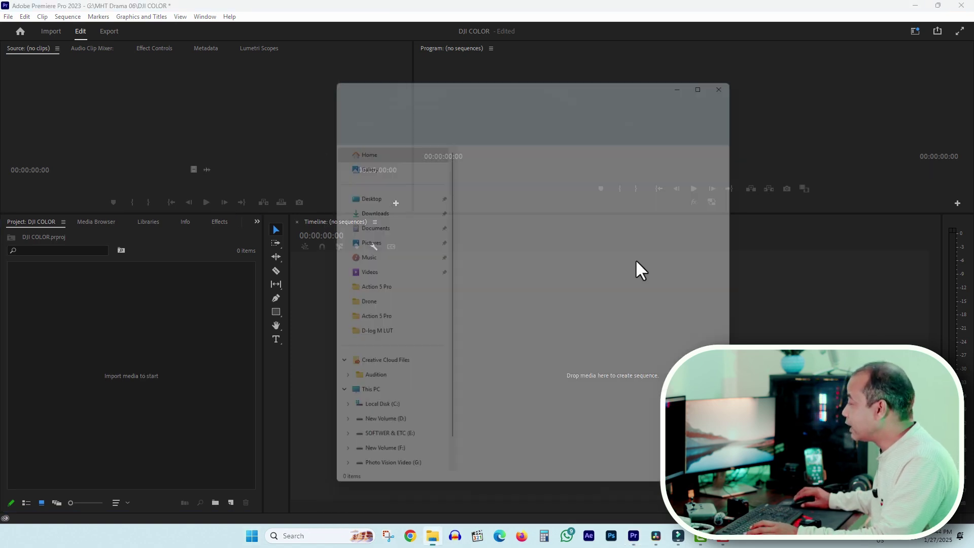
click(371, 198)
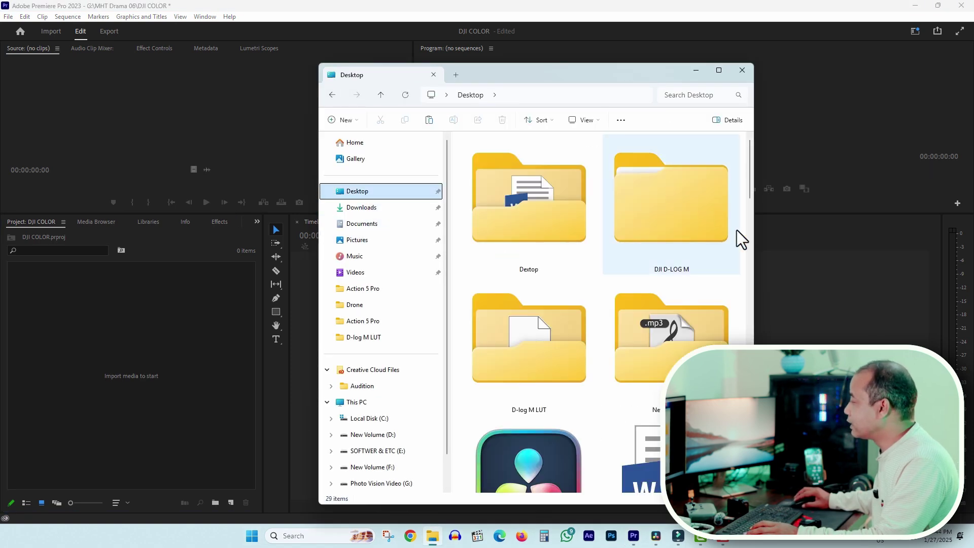
double_click(674, 205)
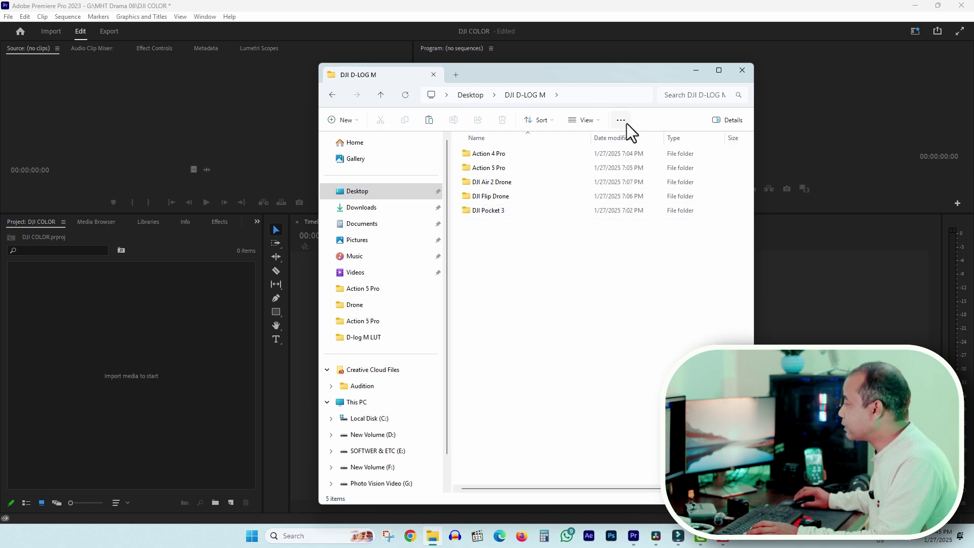
drag(633, 75, 812, 63)
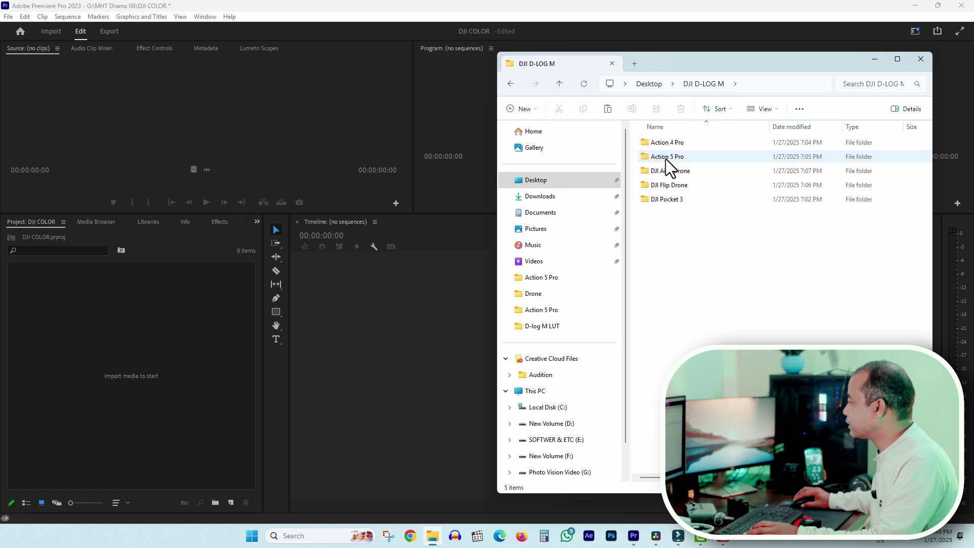
Import the first and third clips from the Action 5 Pro folder into the DJI COLOR project
click(685, 158)
double_click(684, 159)
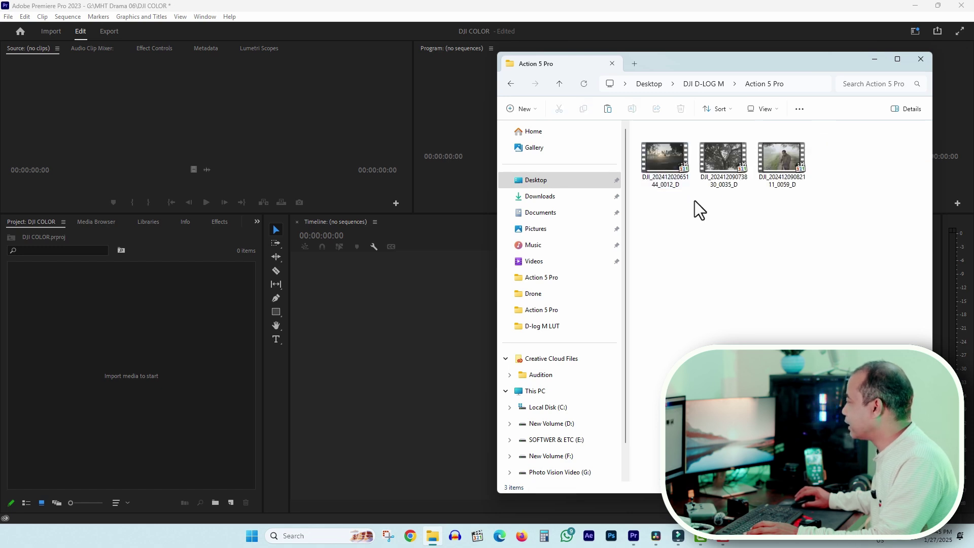
click(661, 151)
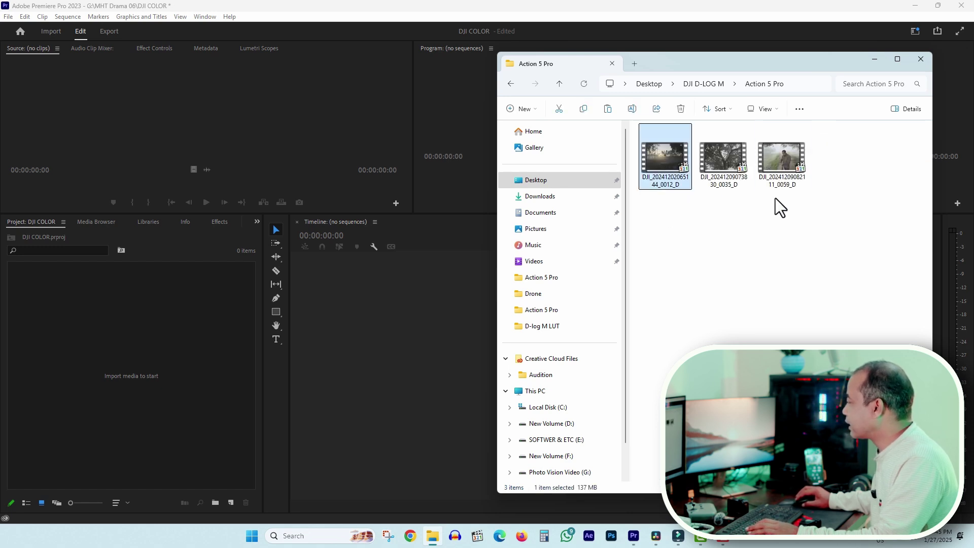
ctrl+click(782, 158)
drag(665, 158, 122, 318)
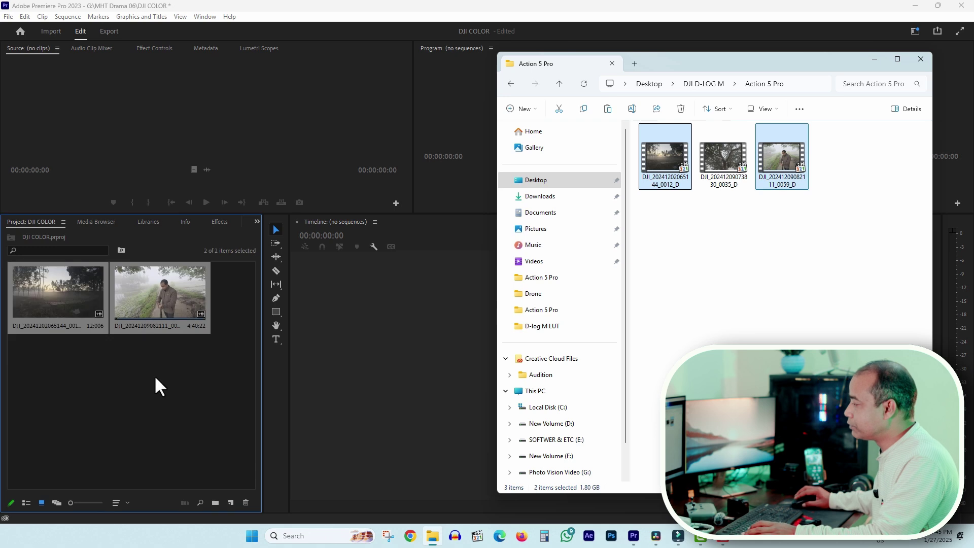
click(155, 376)
double_click(157, 294)
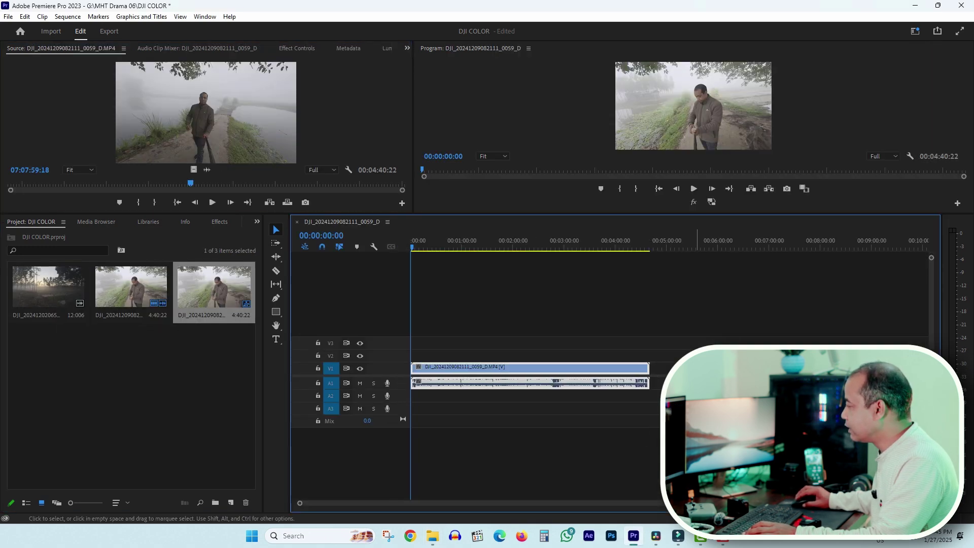
drag(485, 248, 465, 248)
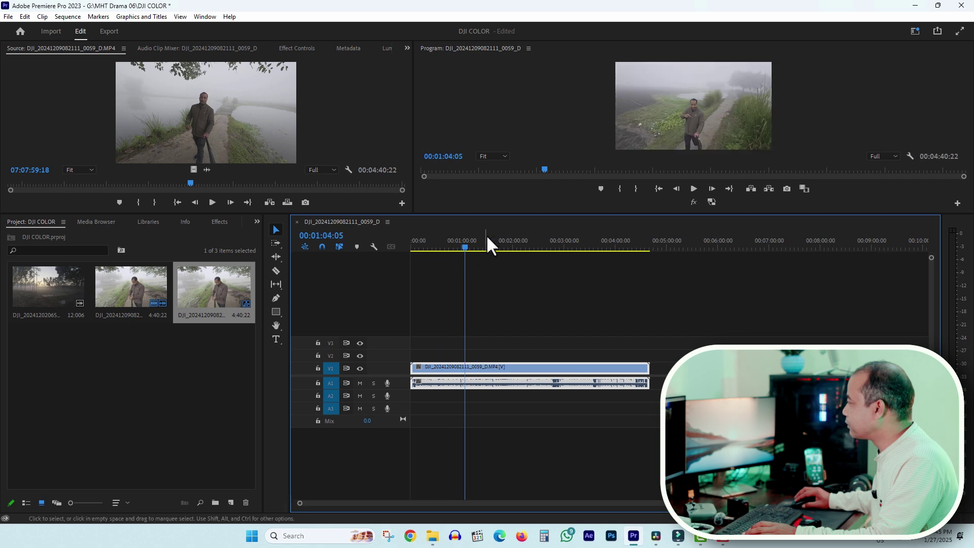
drag(499, 214, 497, 354)
click(476, 387)
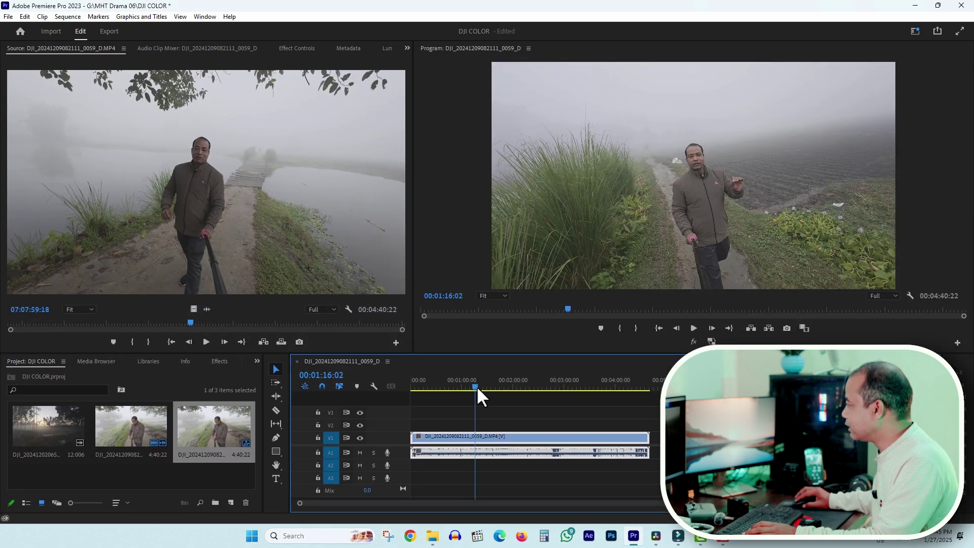
Select the clip in the timeline and switch to the Color workspace
click(519, 435)
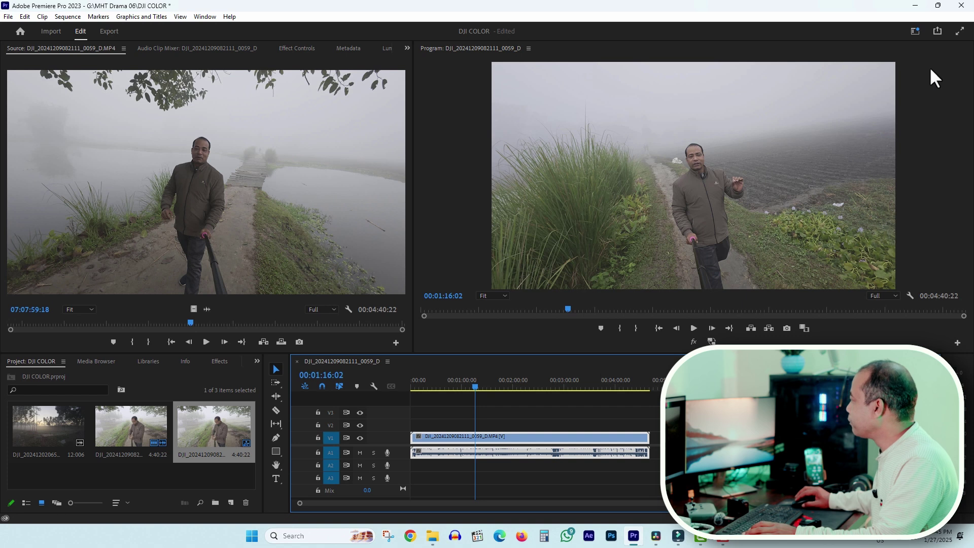
click(915, 30)
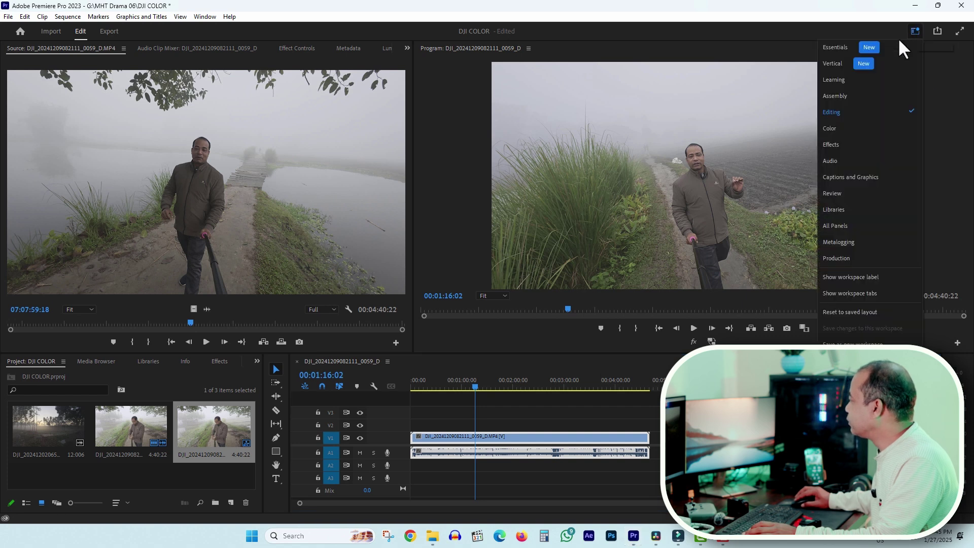
click(868, 129)
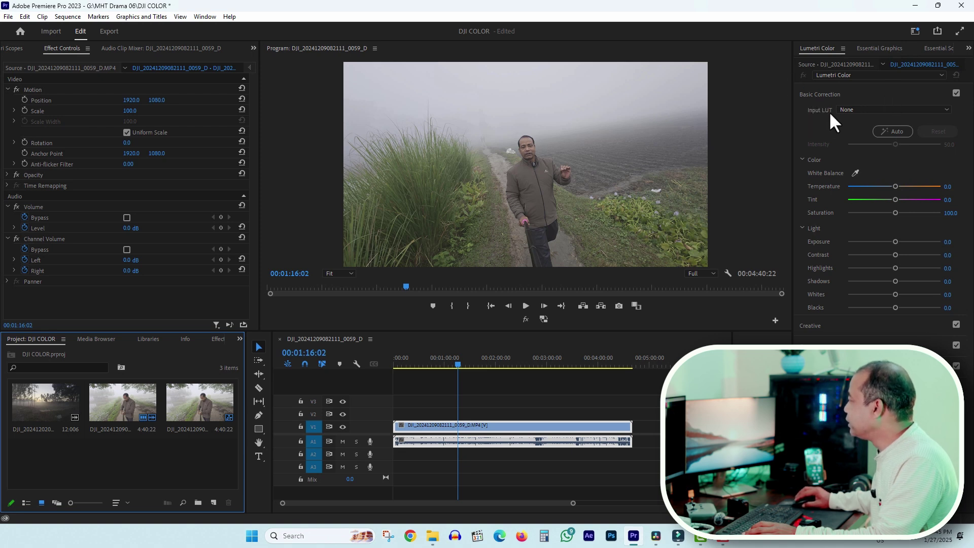
Apply DJI OSMO Action 5 Pro D-Log M to Rec.709 V1.cube from the desktop's D-log M LUT folder as the clip's Lumetri input LUT
click(866, 112)
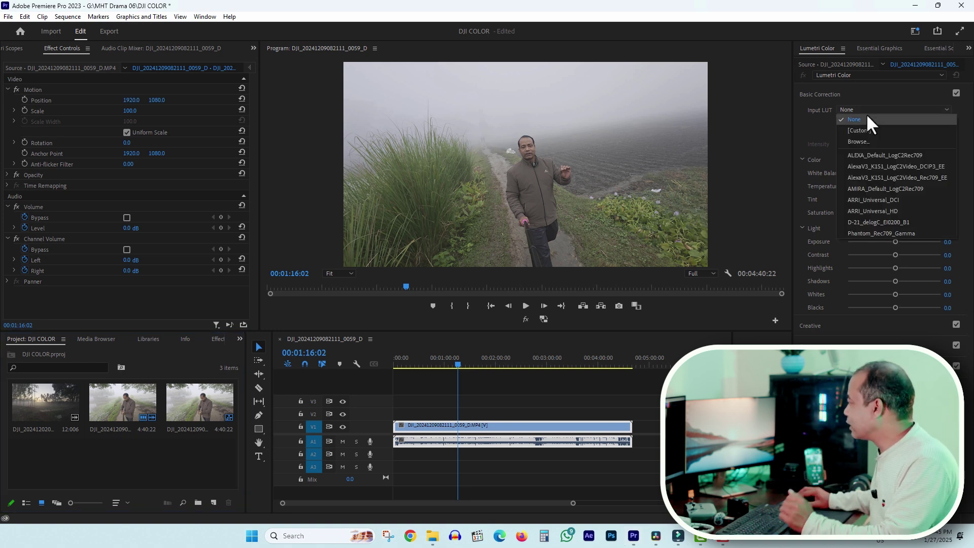
click(885, 142)
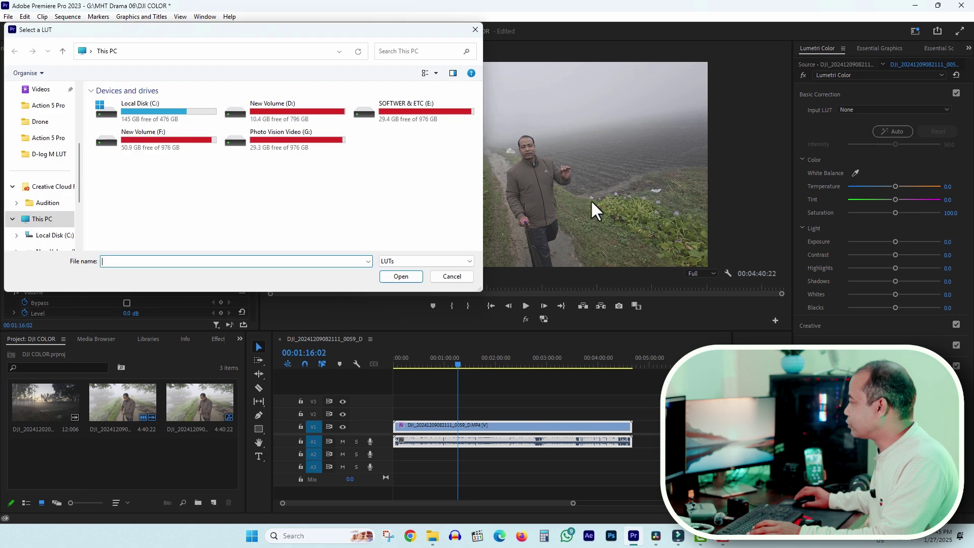
drag(309, 34, 425, 92)
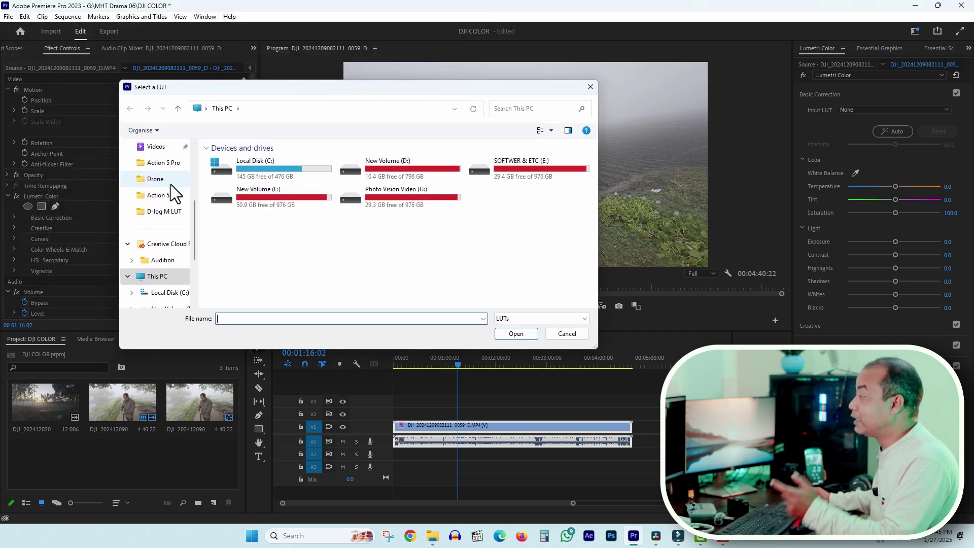
scroll(160, 221, up, 3)
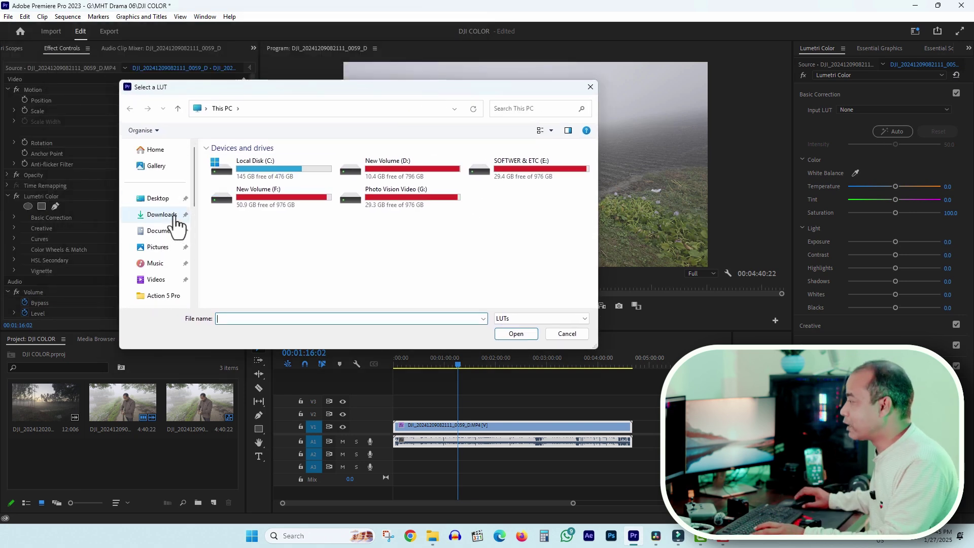
click(164, 200)
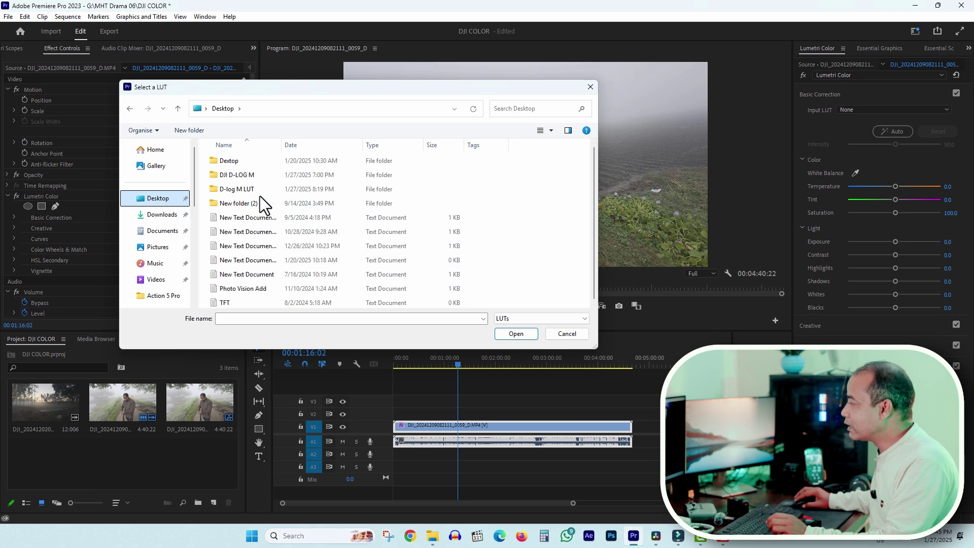
double_click(237, 189)
drag(443, 88, 456, 166)
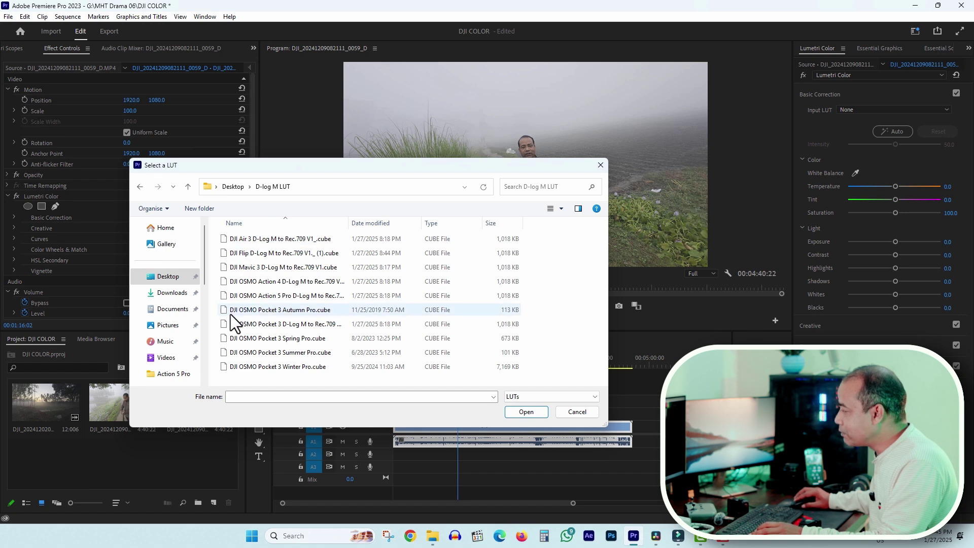
click(311, 297)
drag(350, 227, 416, 225)
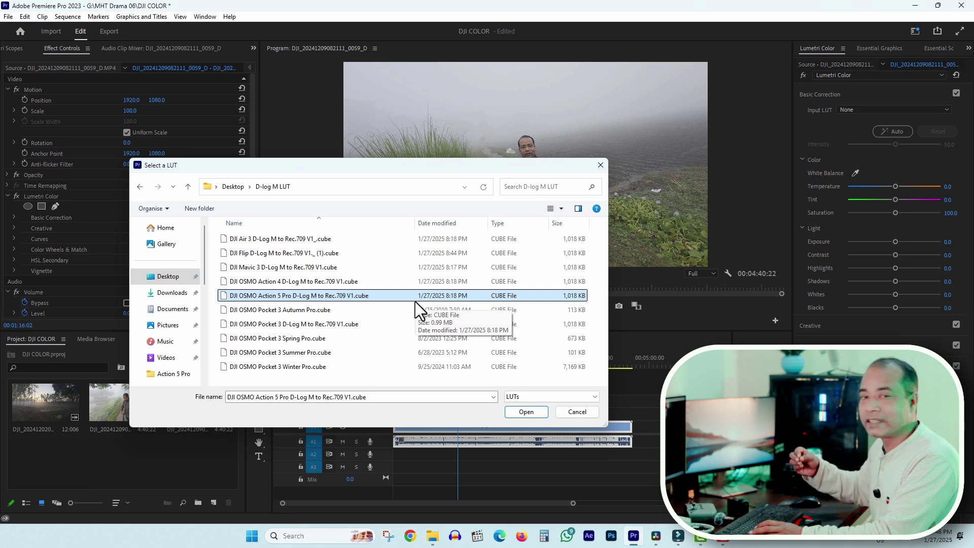
click(526, 412)
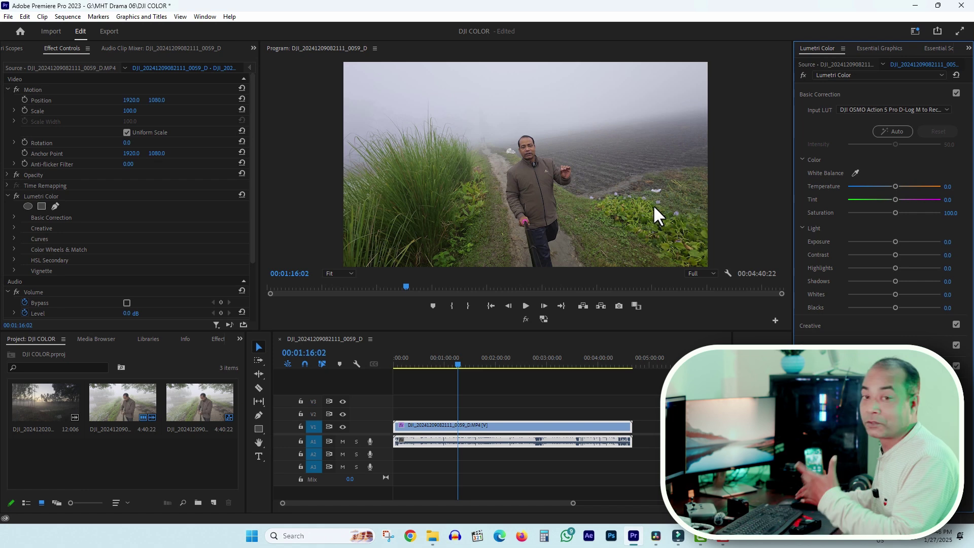
Turn off Basic Correction with an enlarged program preview and play the clip from 00:00:58:06 to view the ungraded footage
mouse_move(463, 376)
mouse_down()
mouse_move(389, 368)
mouse_move(507, 371)
mouse_move(480, 370)
mouse_up()
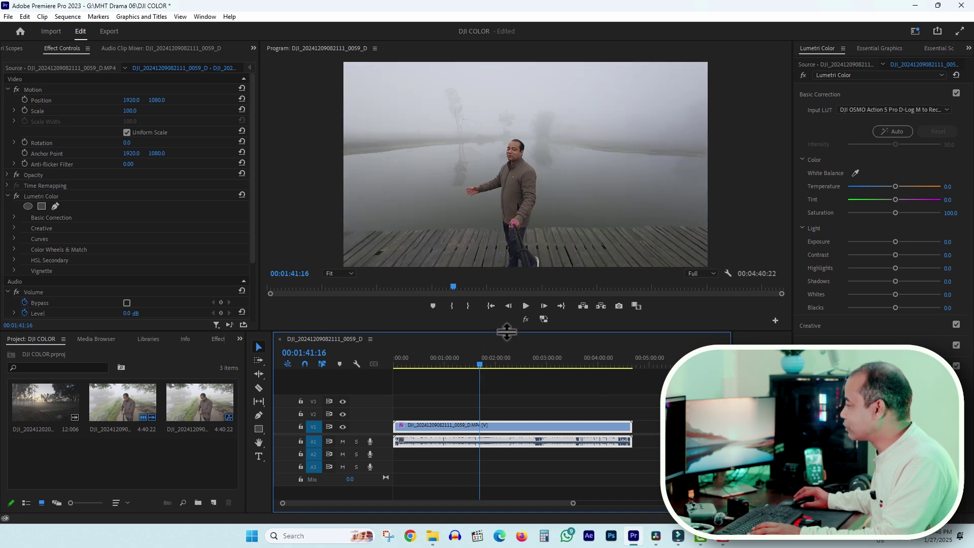
drag(507, 332, 507, 354)
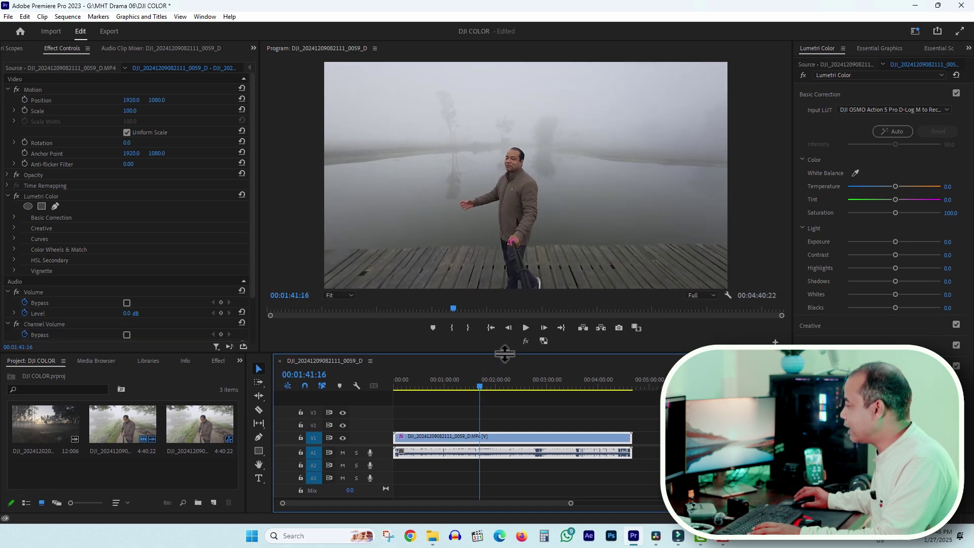
click(956, 93)
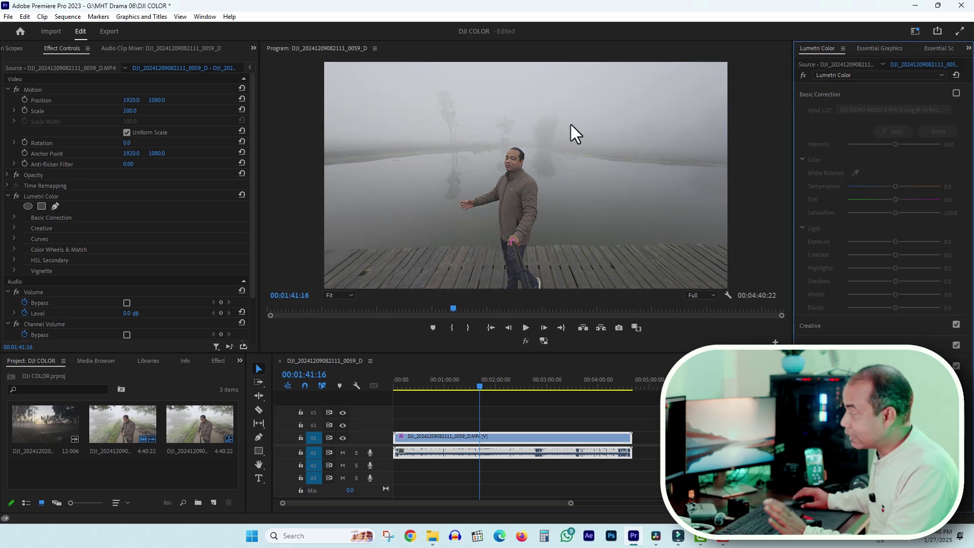
click(444, 384)
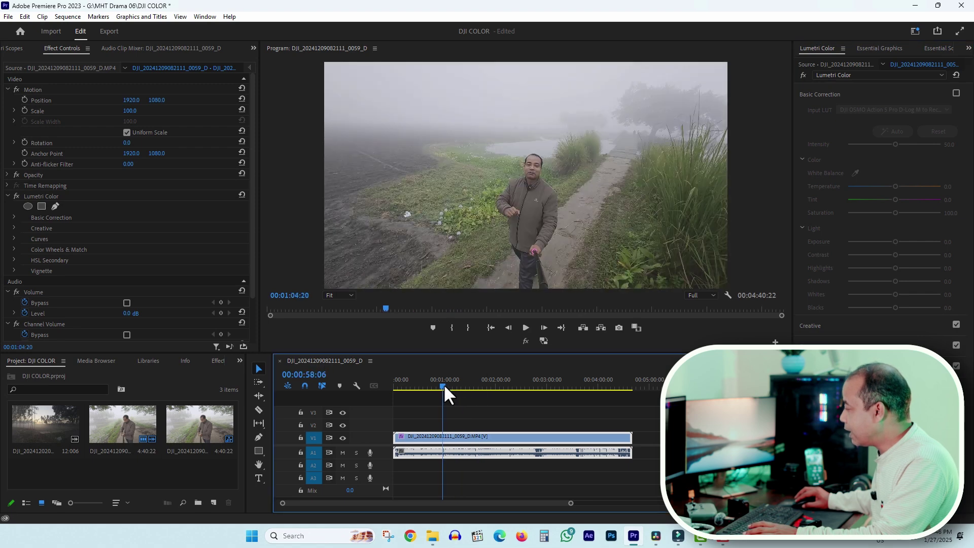
key(space)
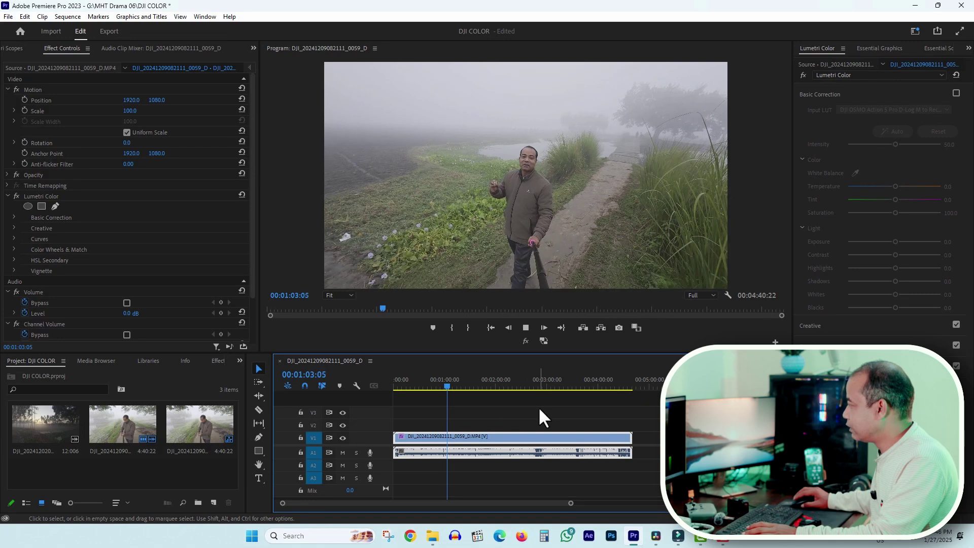
key(space)
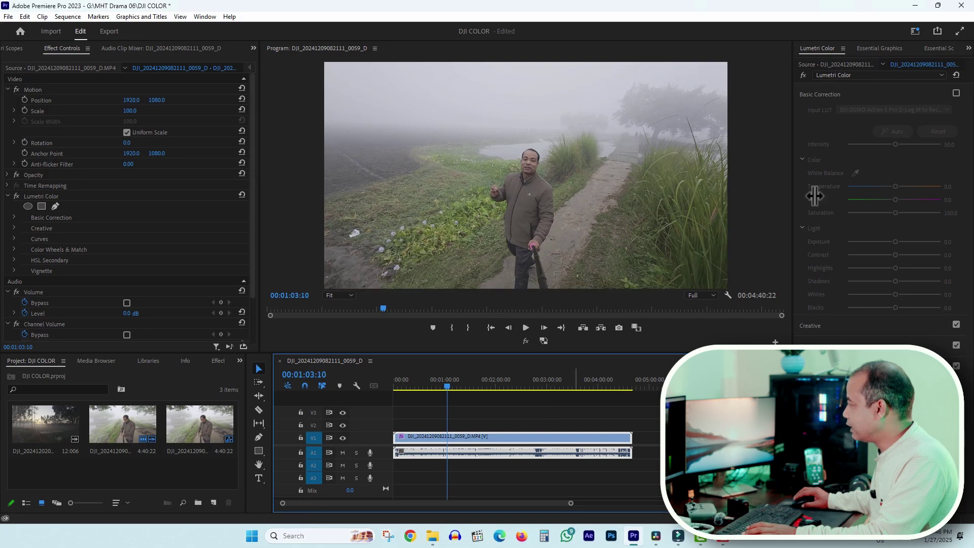
Turn Basic Correction back on and play the same section to view the footage with the LUT applied
click(956, 94)
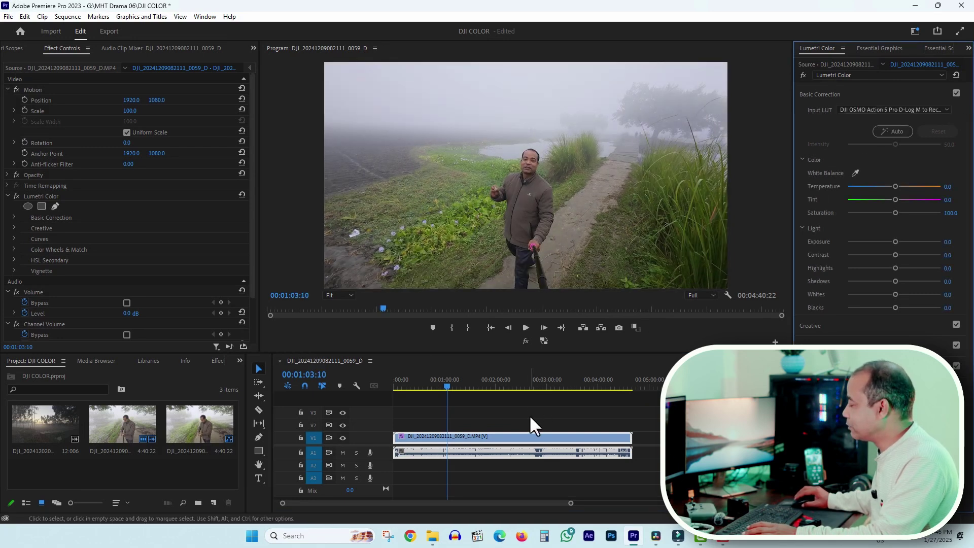
key(space)
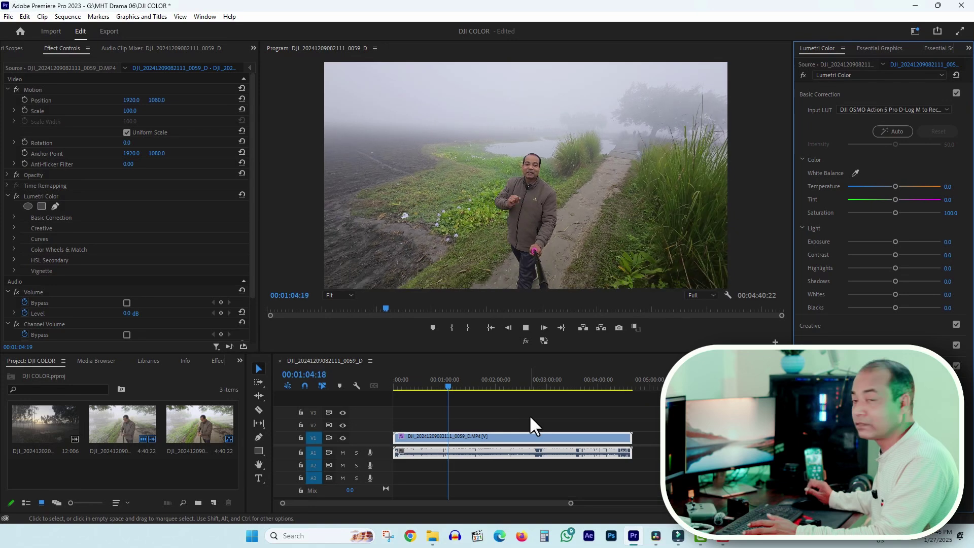
key(space)
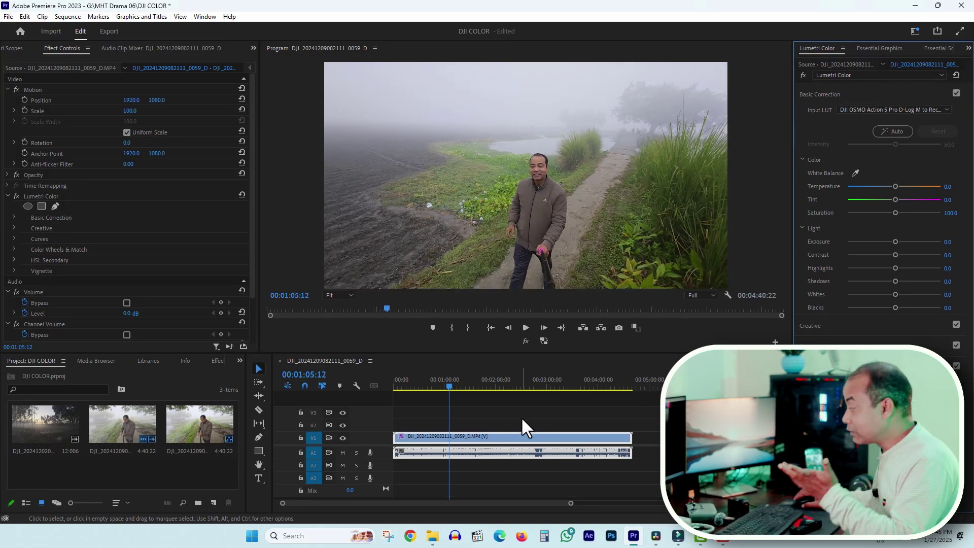
Select the timeline clip and set its Lumetri Temperature to -16.3 and Saturation to 131.5
click(522, 417)
click(489, 437)
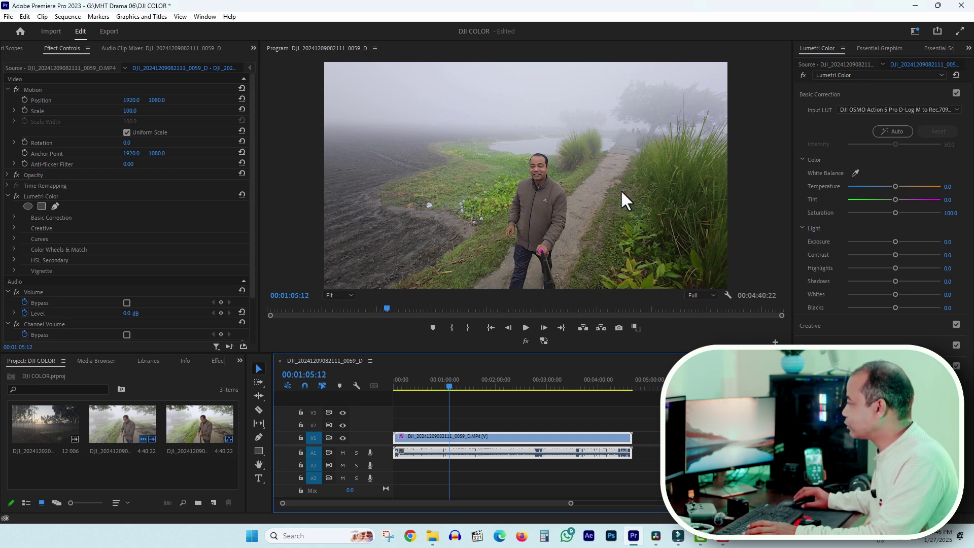
drag(896, 187, 887, 187)
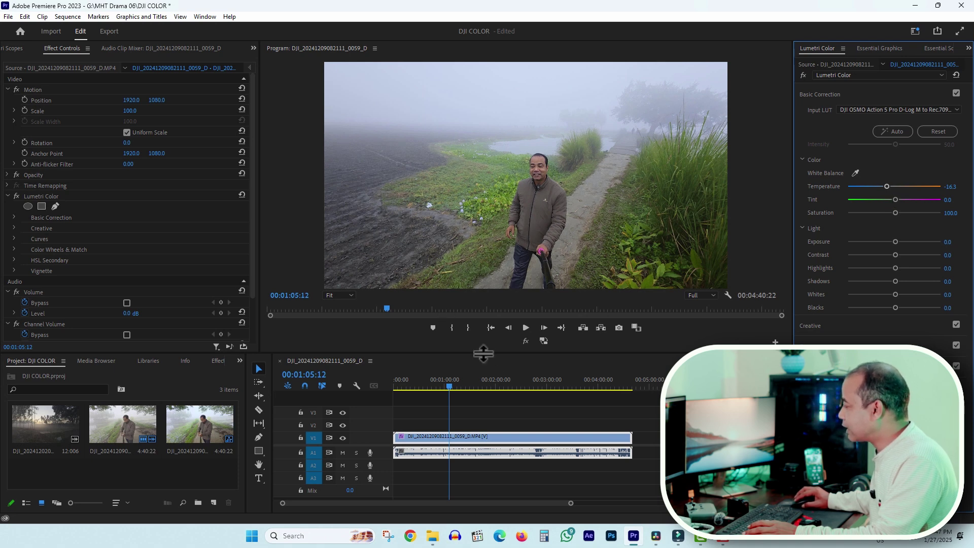
drag(482, 351, 482, 391)
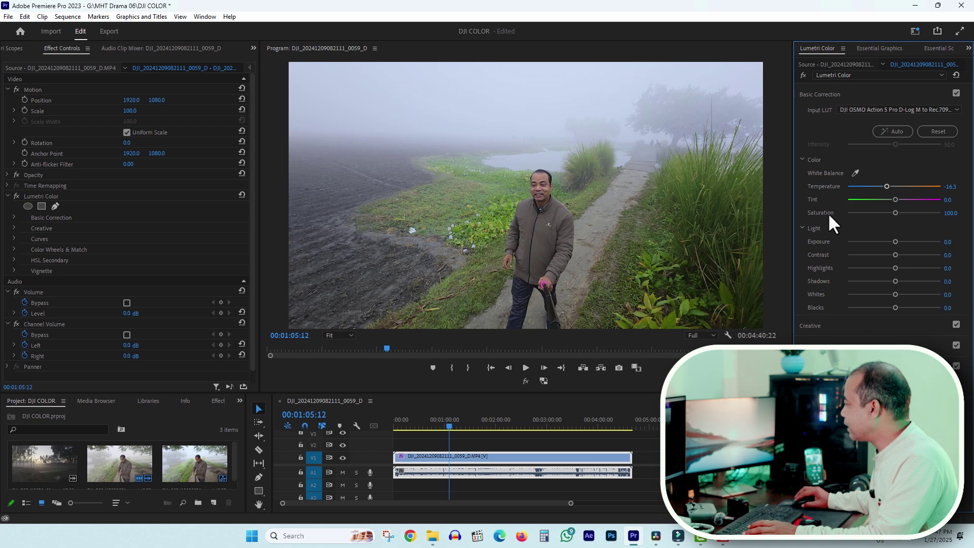
drag(897, 211, 933, 218)
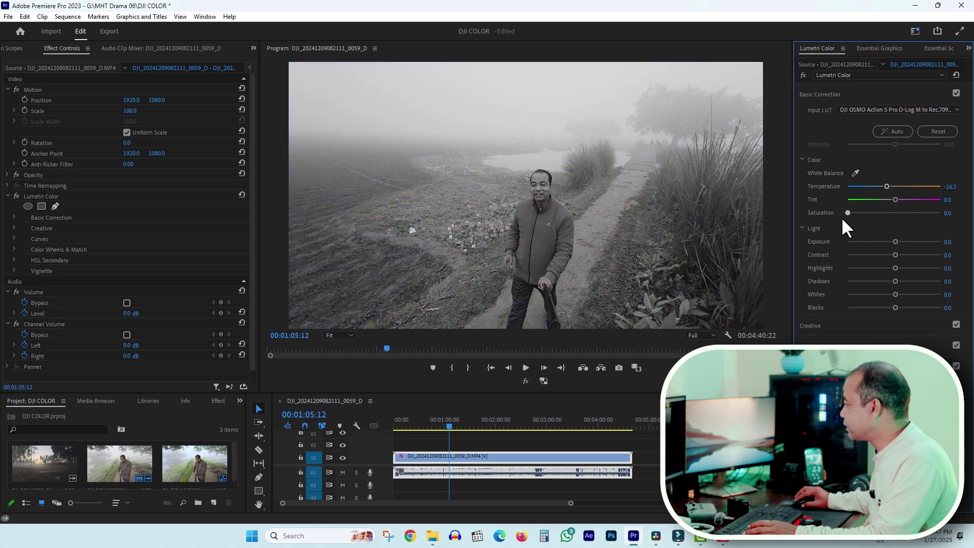
drag(889, 219, 903, 219)
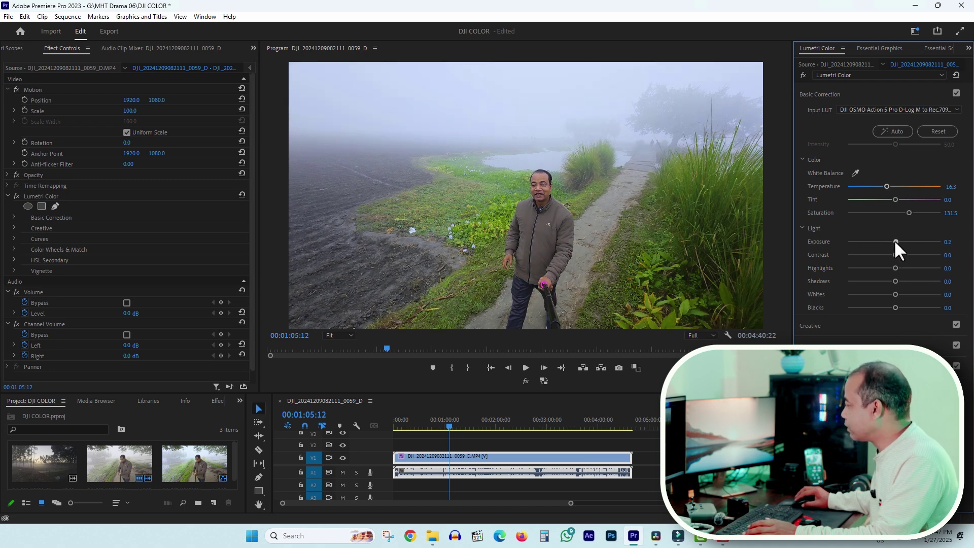
Set the clip's Exposure to 0.1, Contrast to 17.4, Highlights to 8.7, Shadows to 9.8, Whites to -7.6 and Blacks to 8.7, and check it at 00:01:50:14
mouse_move(894, 240)
mouse_down()
mouse_move(905, 240)
mouse_move(894, 239)
mouse_up()
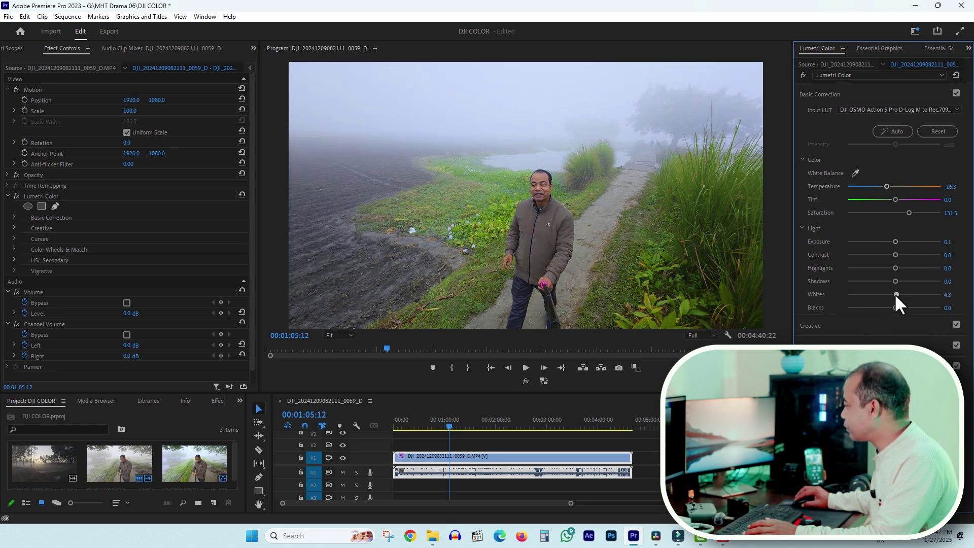
drag(894, 294, 903, 255)
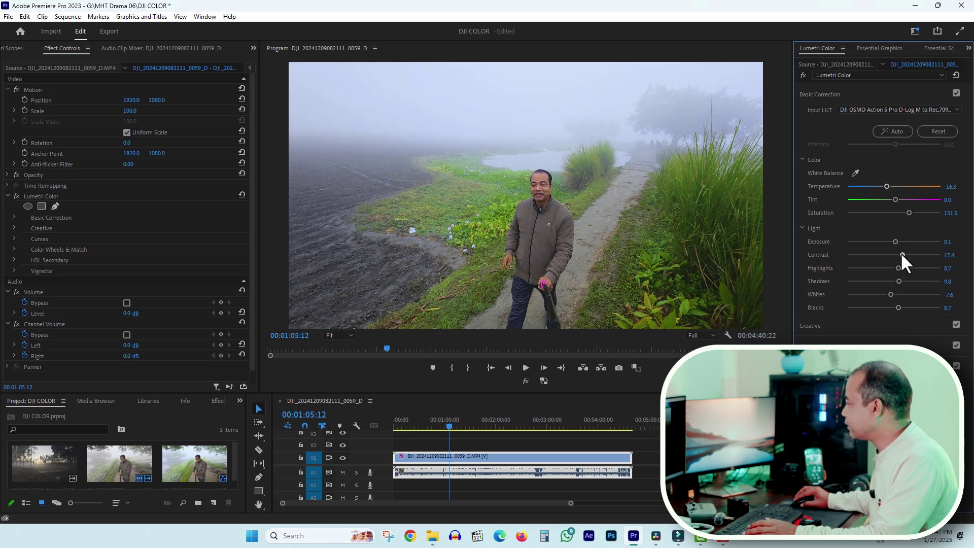
mouse_move(495, 426)
mouse_down()
mouse_move(413, 424)
mouse_move(488, 425)
mouse_up()
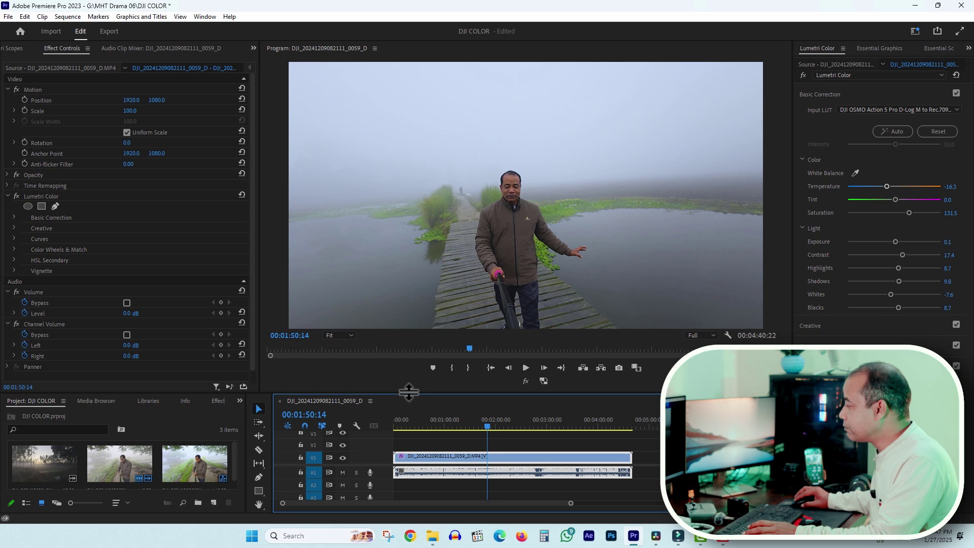
drag(409, 392, 410, 289)
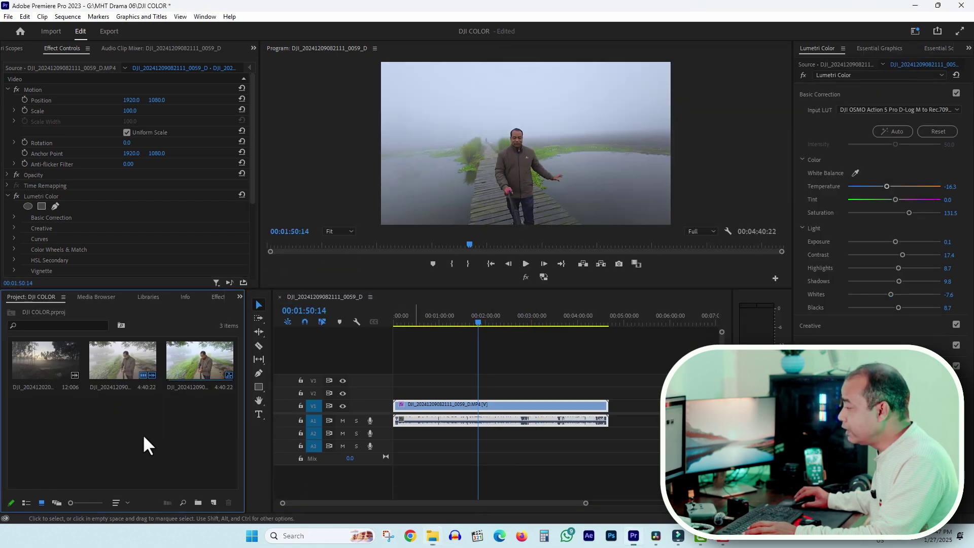
double_click(47, 358)
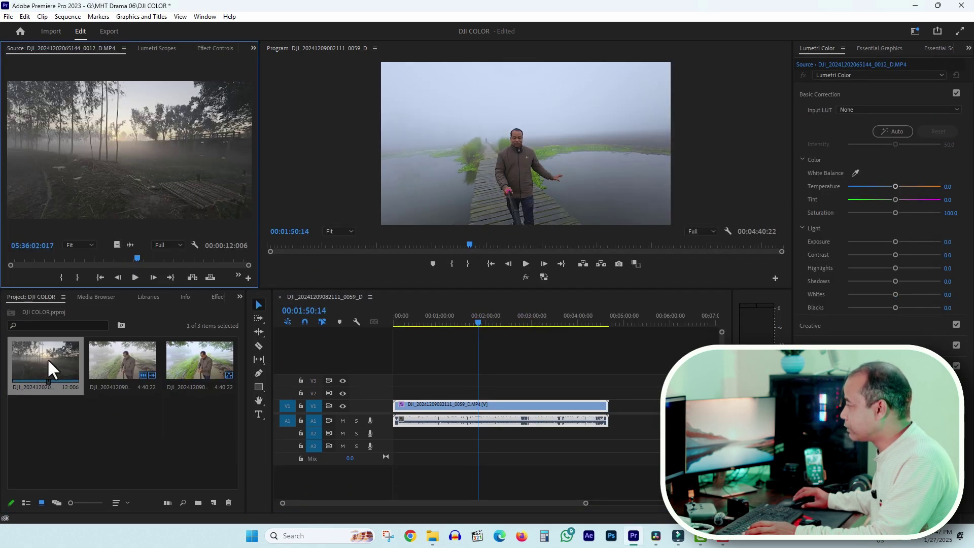
drag(107, 172, 616, 350)
key(=)
key(=)
key(=)
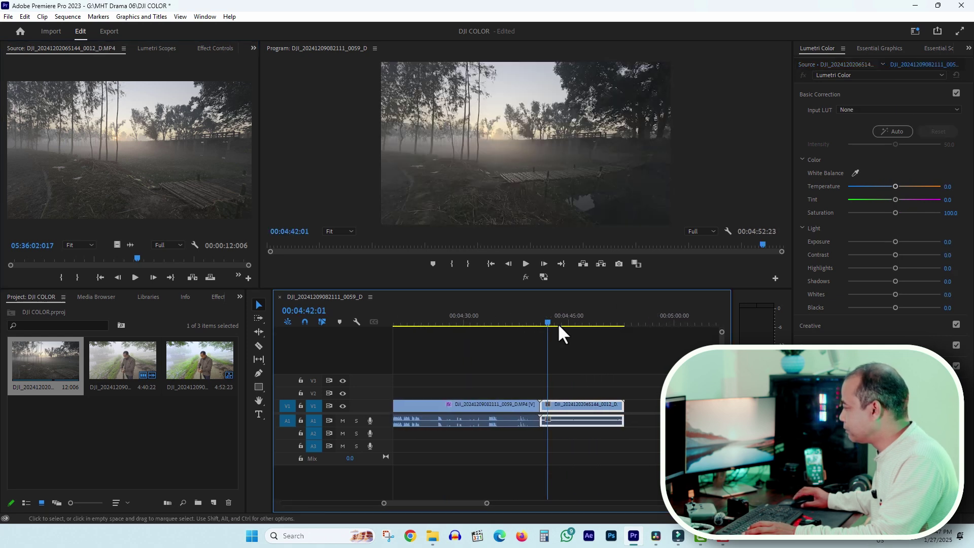
drag(559, 322, 574, 322)
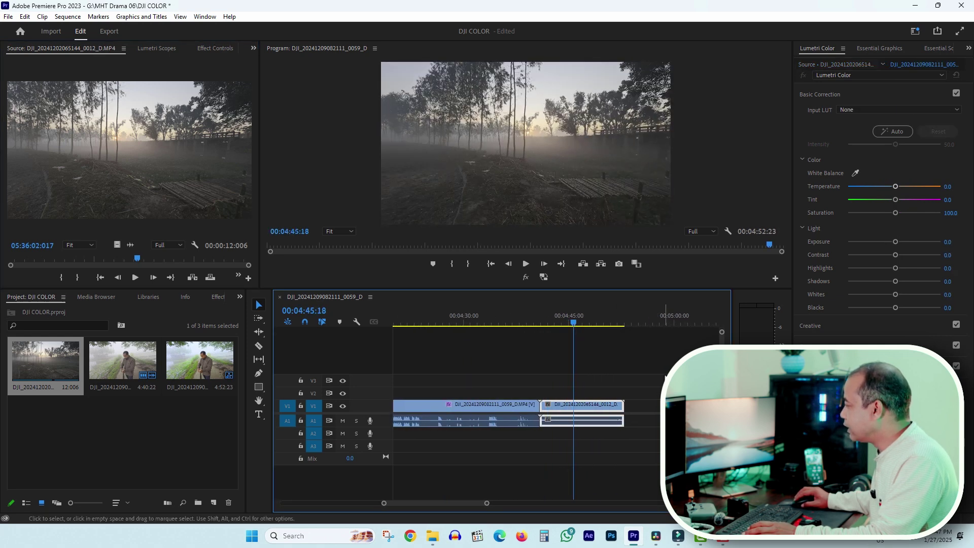
Apply DJI OSMO Action 5 Pro D-Log M to Rec.709 V1.cube as the sunrise clip's input LUT and move the playhead to 00:04:47:22
click(858, 110)
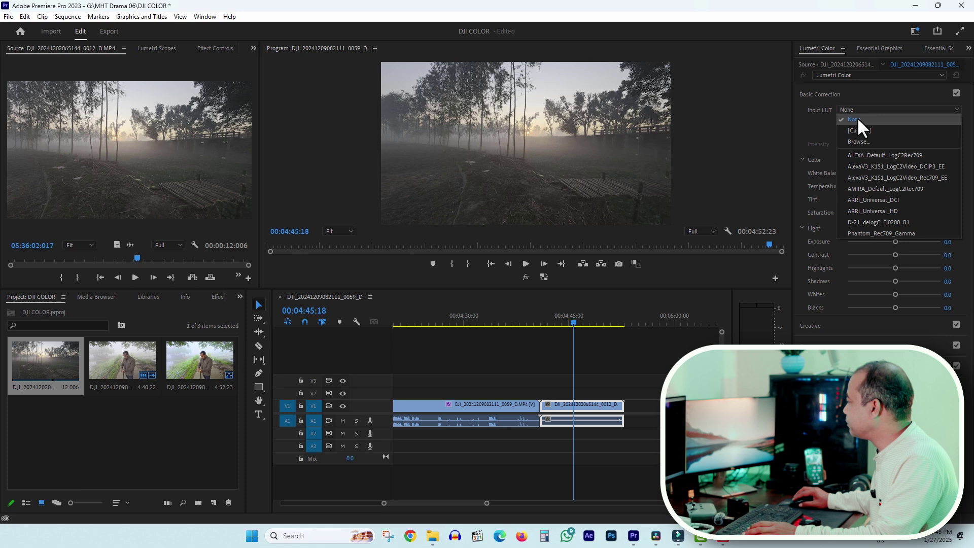
click(874, 141)
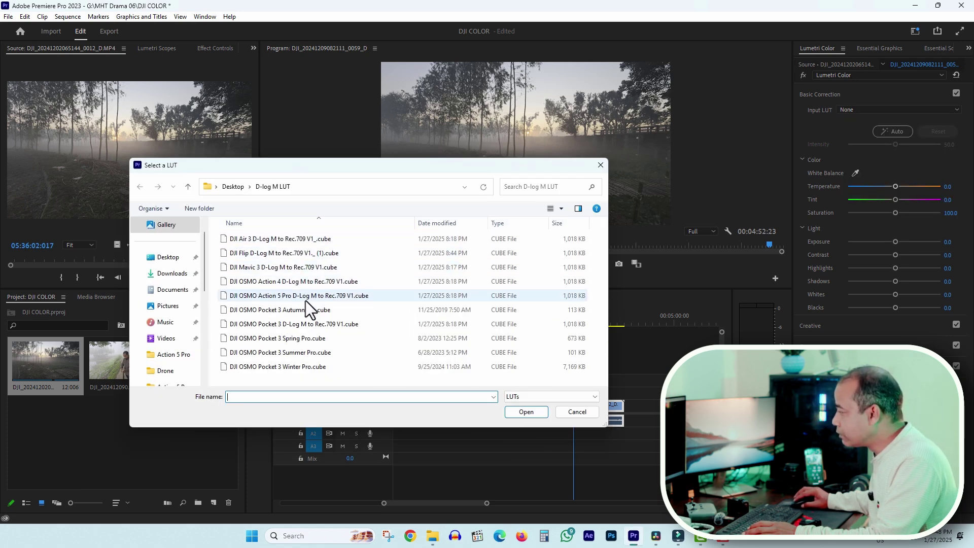
click(319, 299)
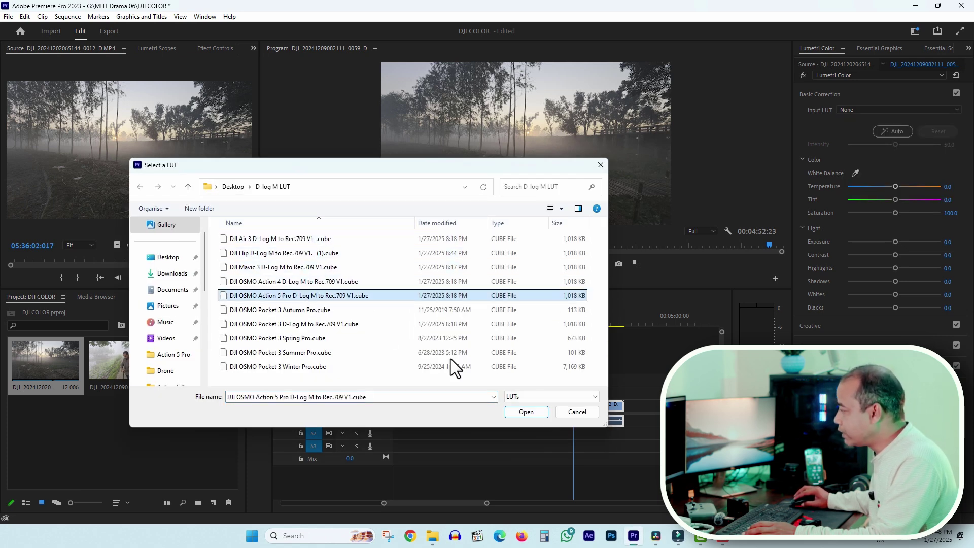
click(528, 412)
mouse_move(557, 321)
mouse_down()
mouse_move(605, 327)
mouse_move(554, 329)
mouse_up()
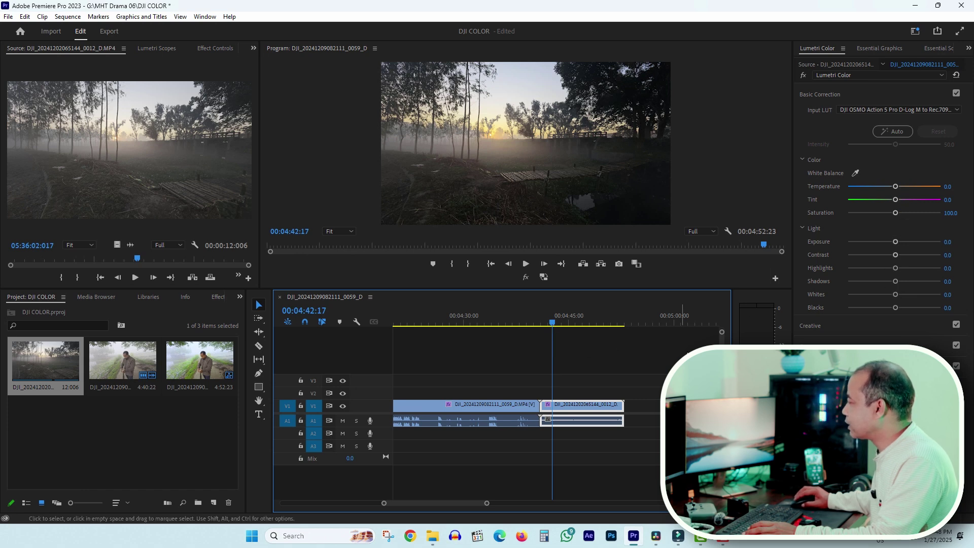
drag(552, 327, 589, 330)
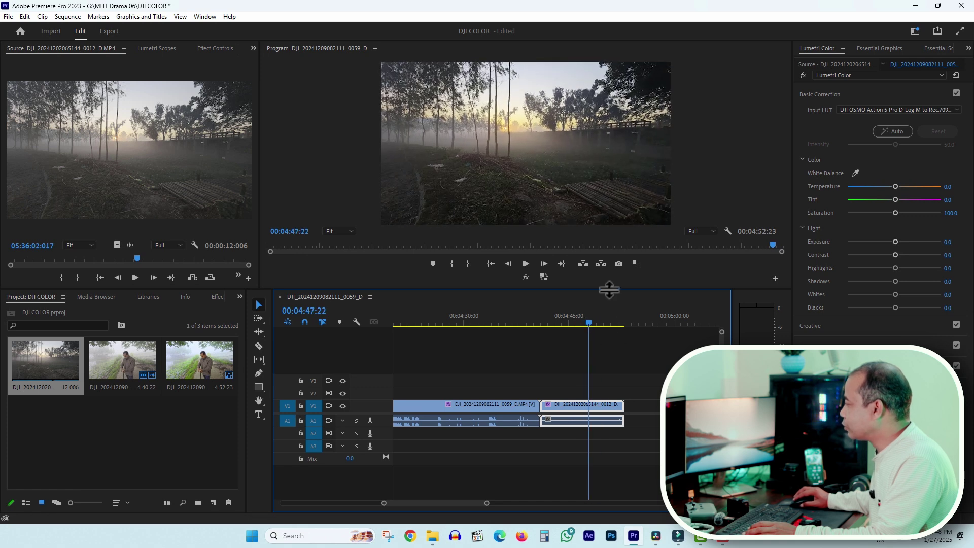
Set the sunrise clip's Exposure to 0.8, Highlights to -66.3, Temperature to -21.7, Shadows to -13.0 and Saturation to 140.2
drag(611, 288, 608, 360)
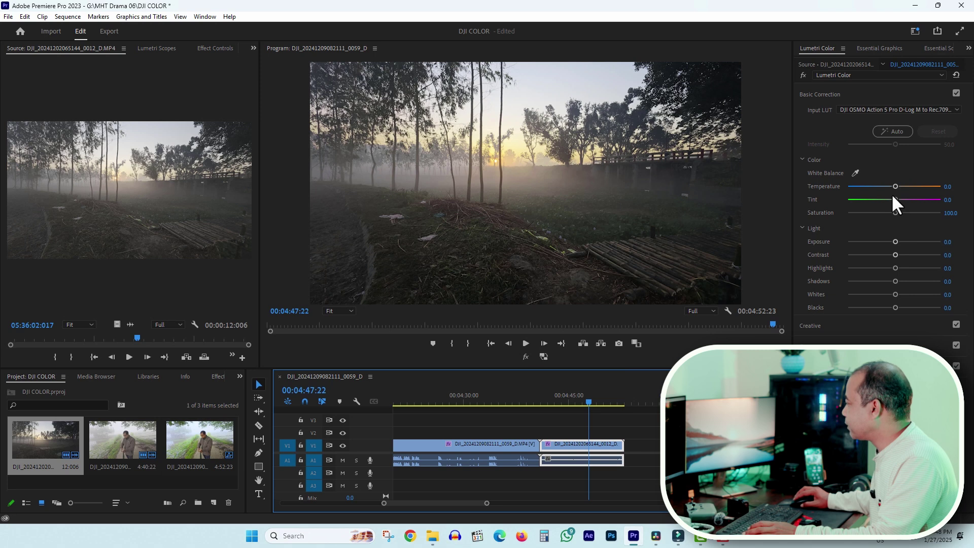
drag(896, 241, 863, 269)
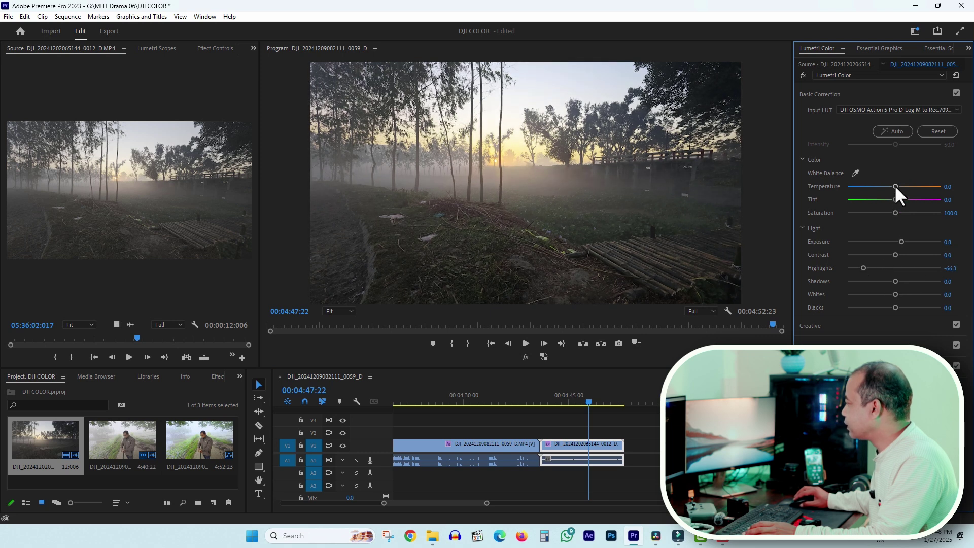
drag(895, 187, 885, 186)
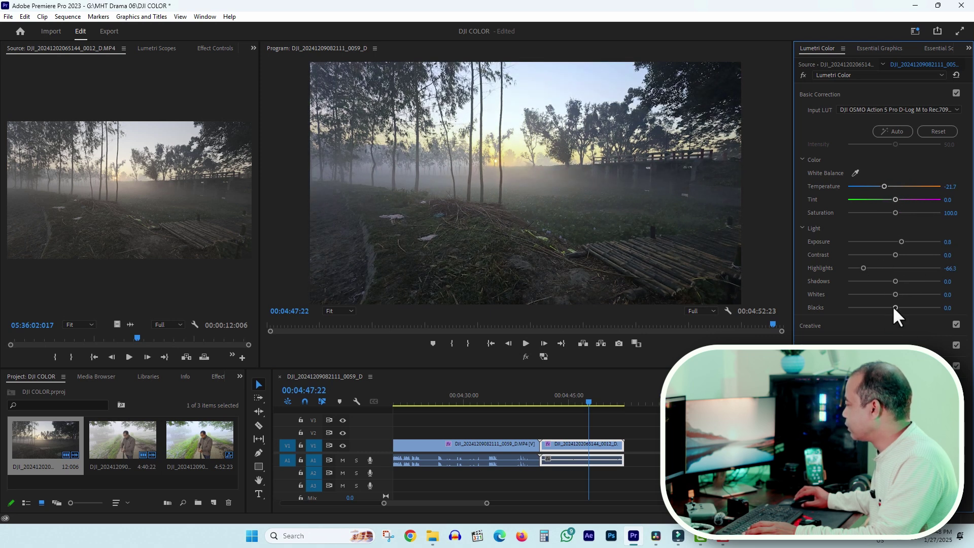
mouse_move(895, 283)
mouse_down()
mouse_move(907, 282)
mouse_move(887, 282)
mouse_up()
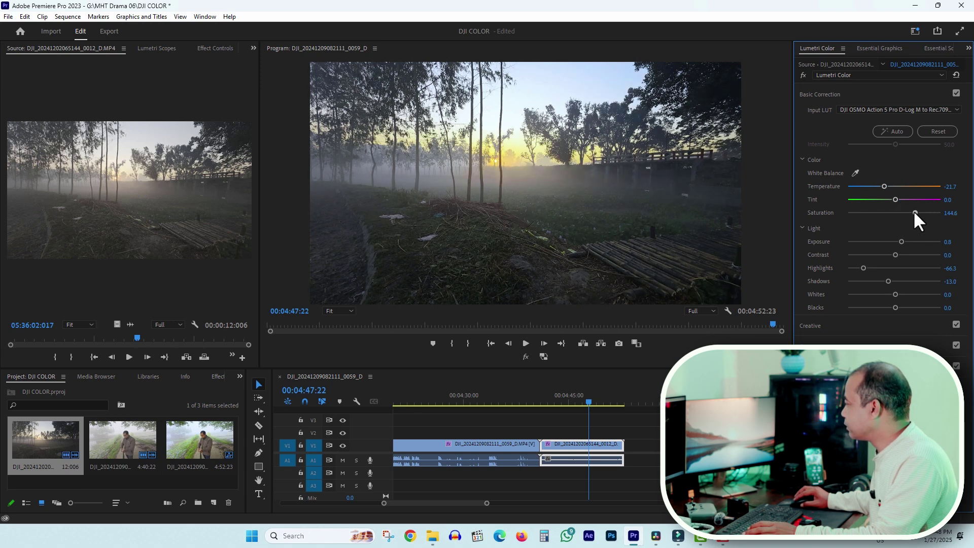
mouse_move(916, 214)
mouse_down()
mouse_move(896, 213)
mouse_move(913, 213)
mouse_up()
Play the graded sunrise clip from 00:04:41:15 to review the correction
click(546, 399)
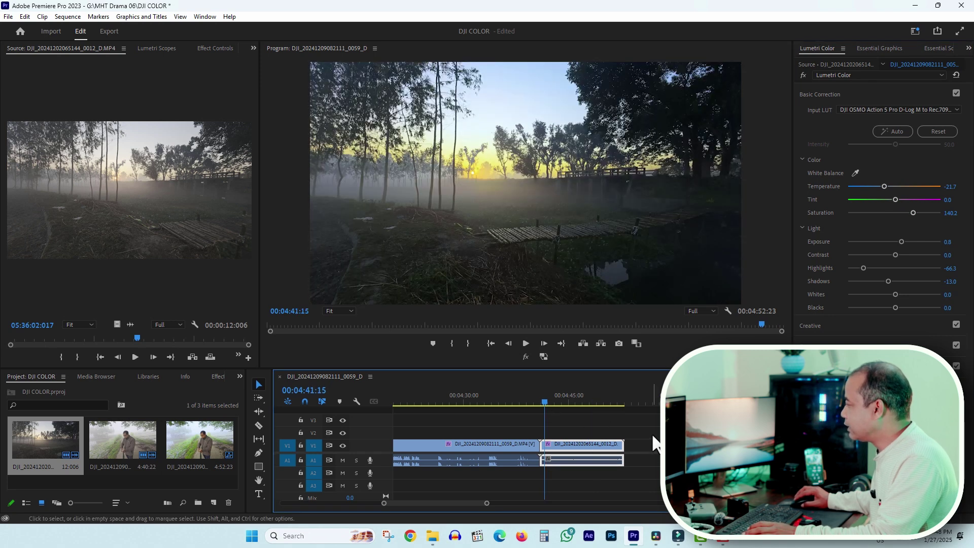
click(636, 426)
key(space)
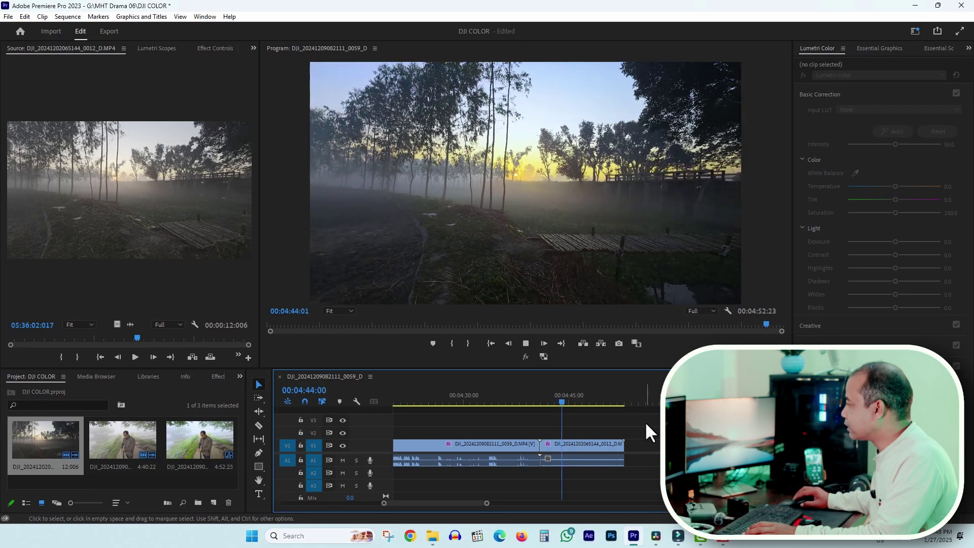
Disable the Lumetri Color effect on the sunrise clip to compare it with the ungraded footage
click(592, 448)
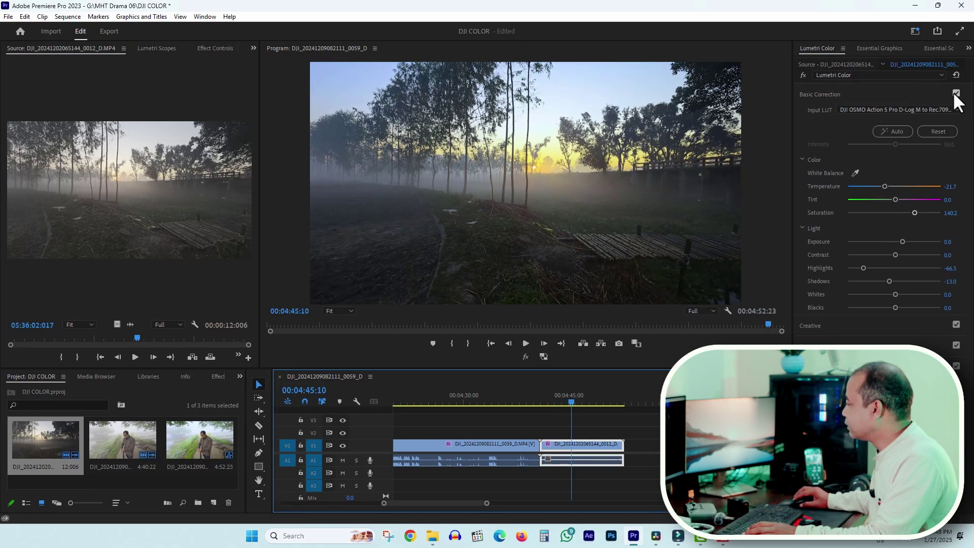
click(150, 48)
click(206, 48)
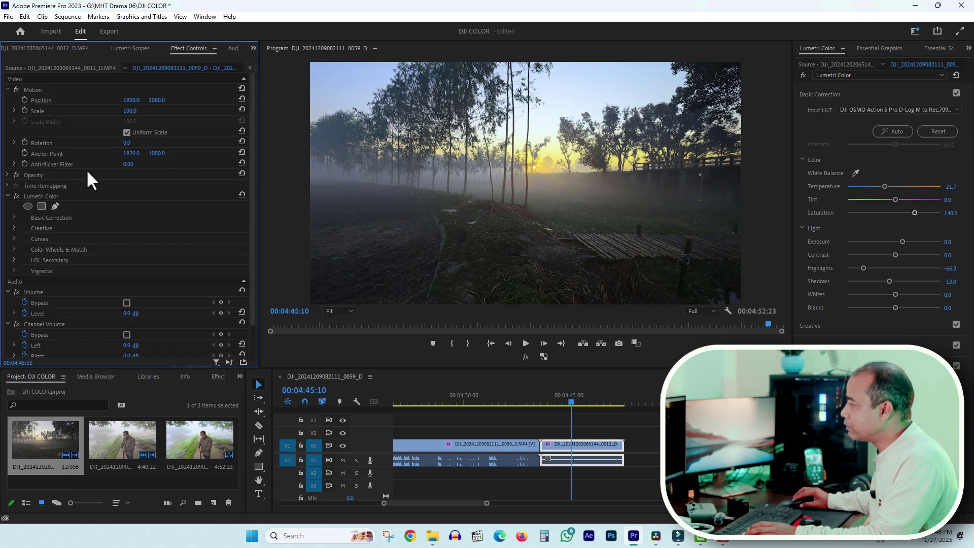
click(29, 197)
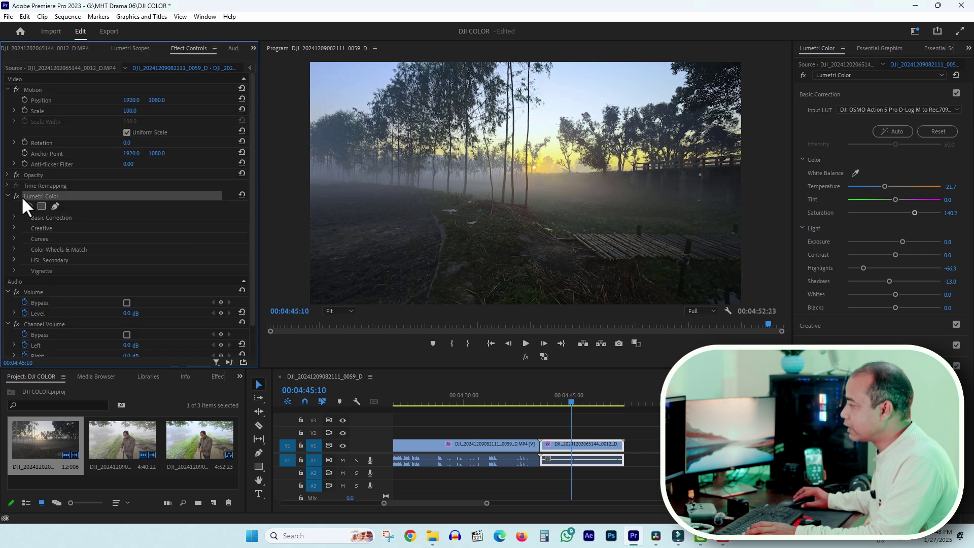
click(16, 195)
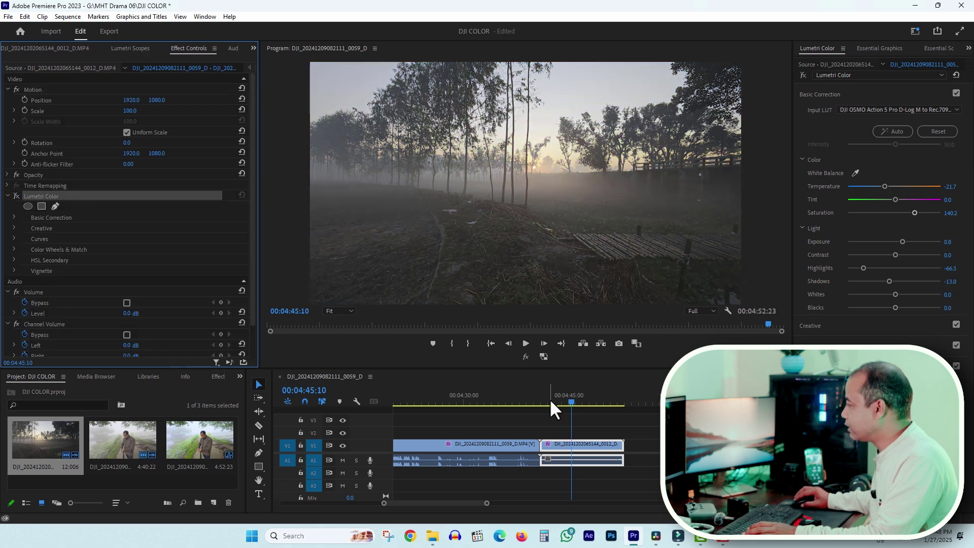
Play the sunrise clip with its grade bypassed to review the flat D-Log M look
click(551, 400)
key(space)
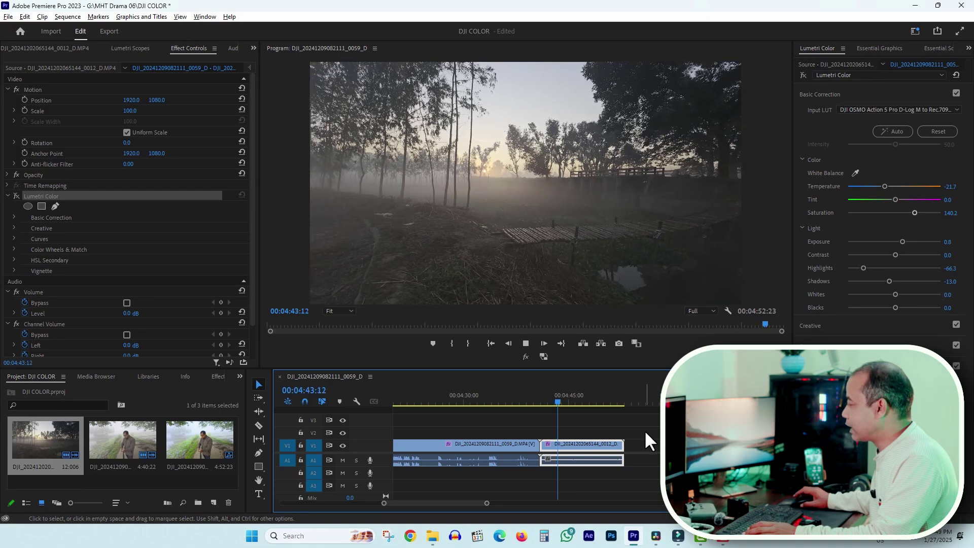
scroll(644, 430, up, 5)
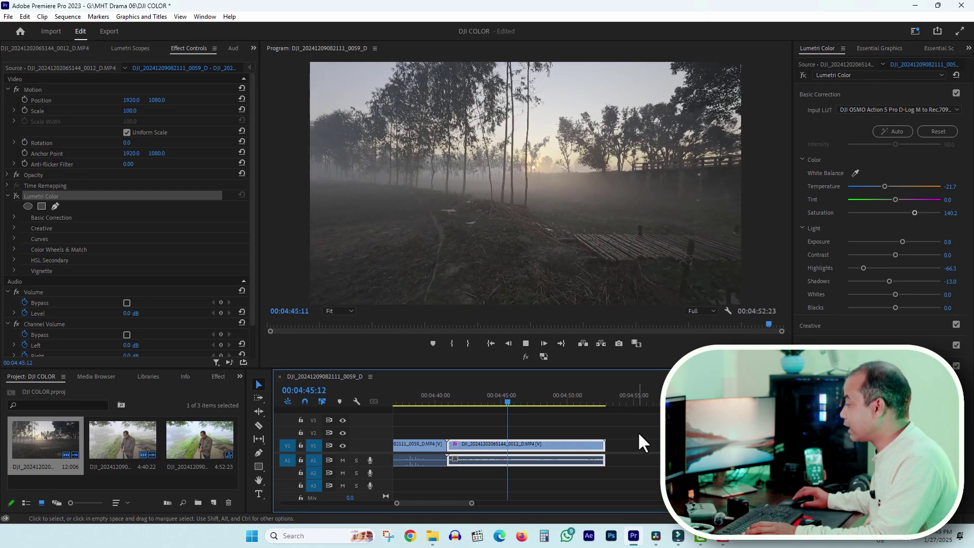
click(638, 432)
click(569, 445)
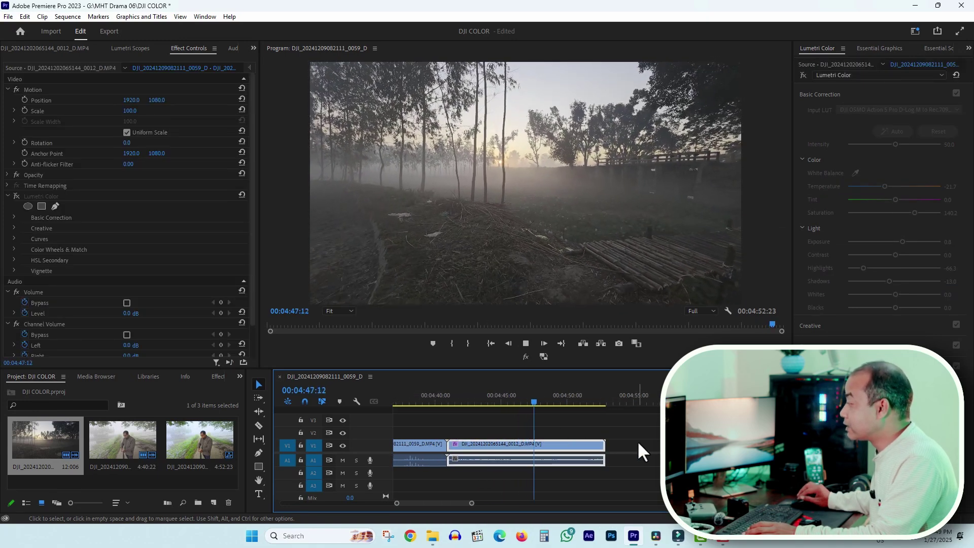
key(space)
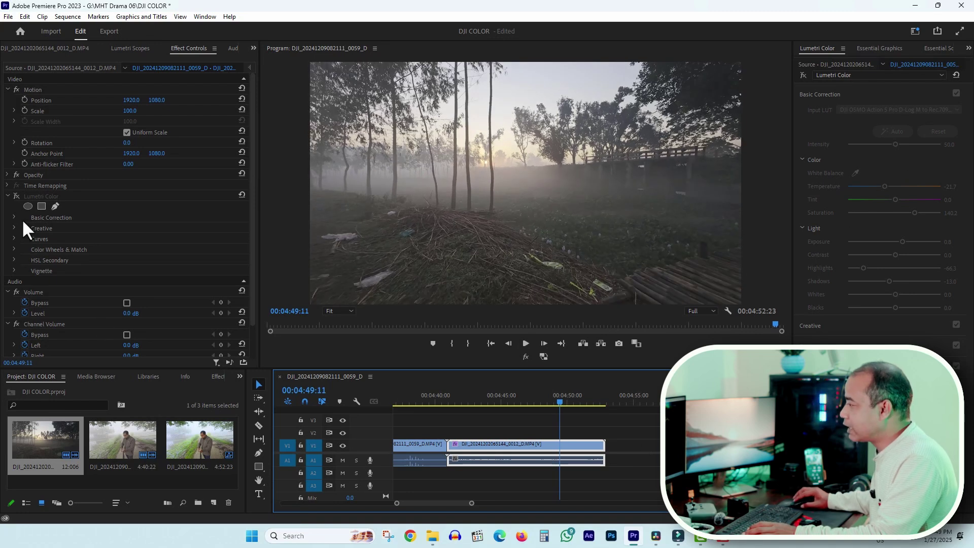
Re-enable the sunrise clip's Lumetri Color effect and play the graded footage from about 00:04:47
click(14, 194)
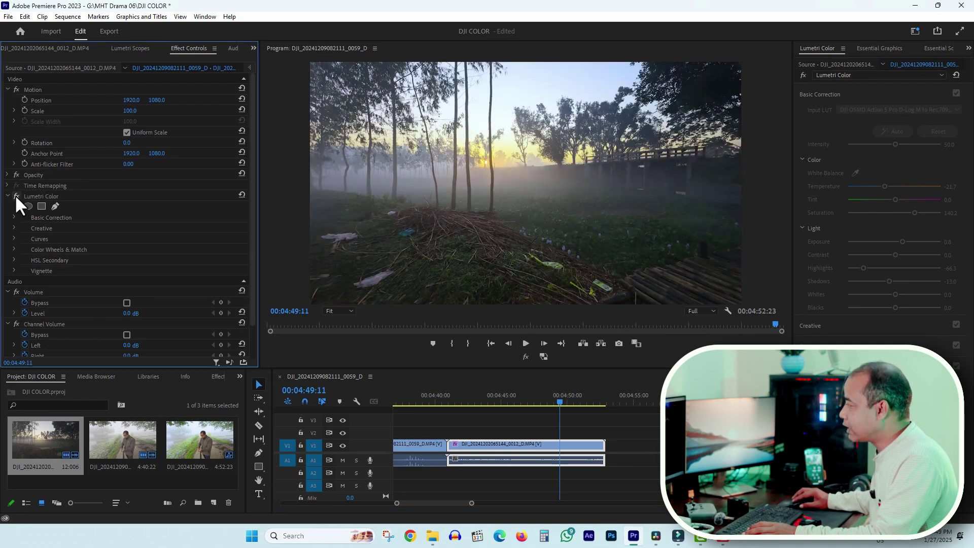
click(534, 400)
key(space)
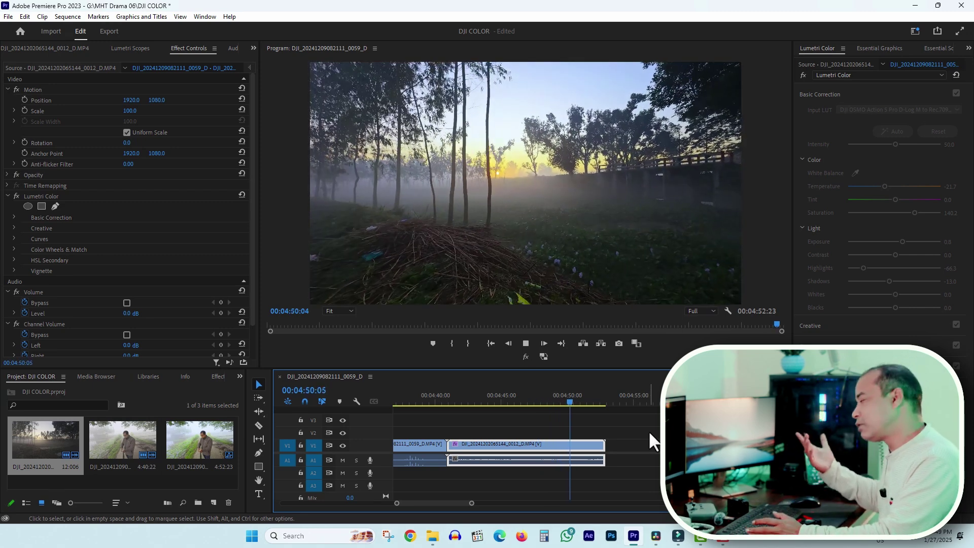
key(space)
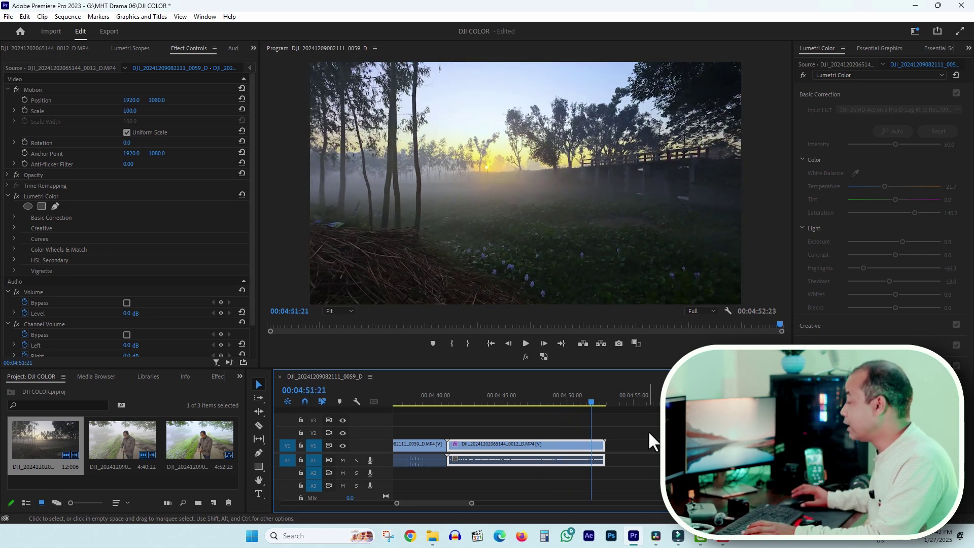
click(648, 431)
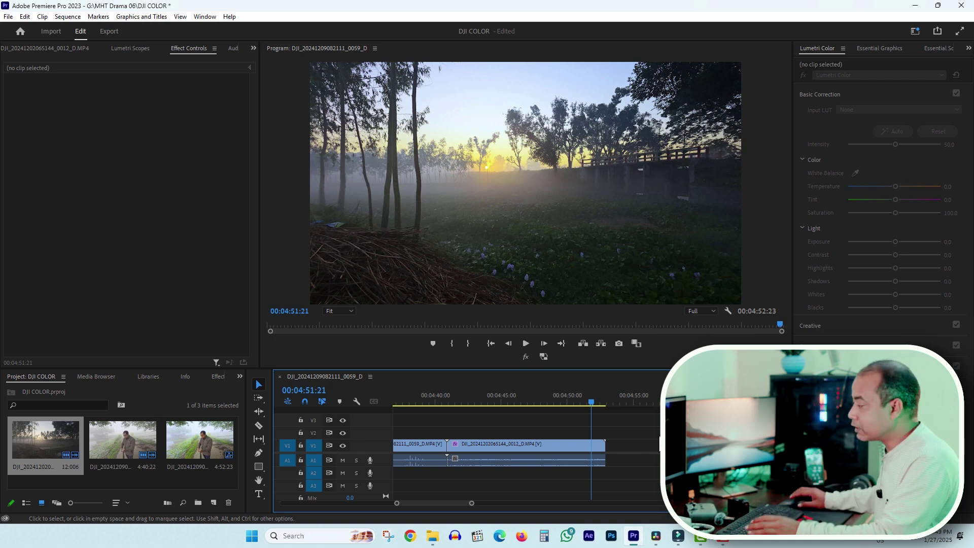
drag(202, 370, 215, 294)
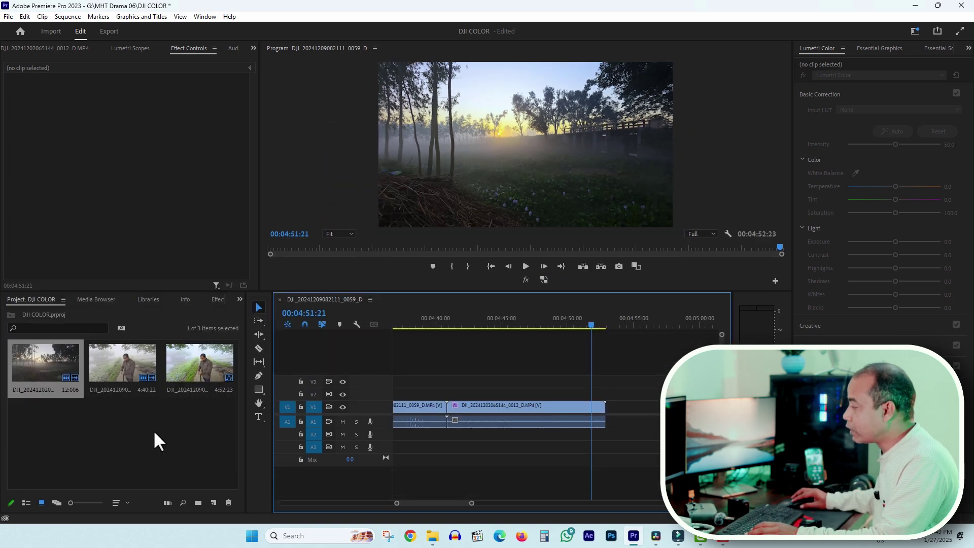
click(153, 430)
key(super)
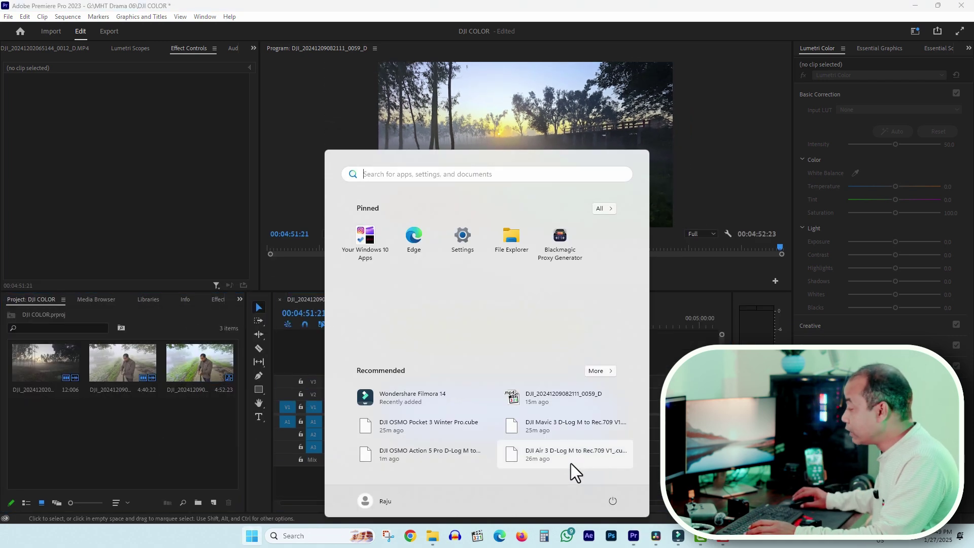
click(432, 535)
click(510, 84)
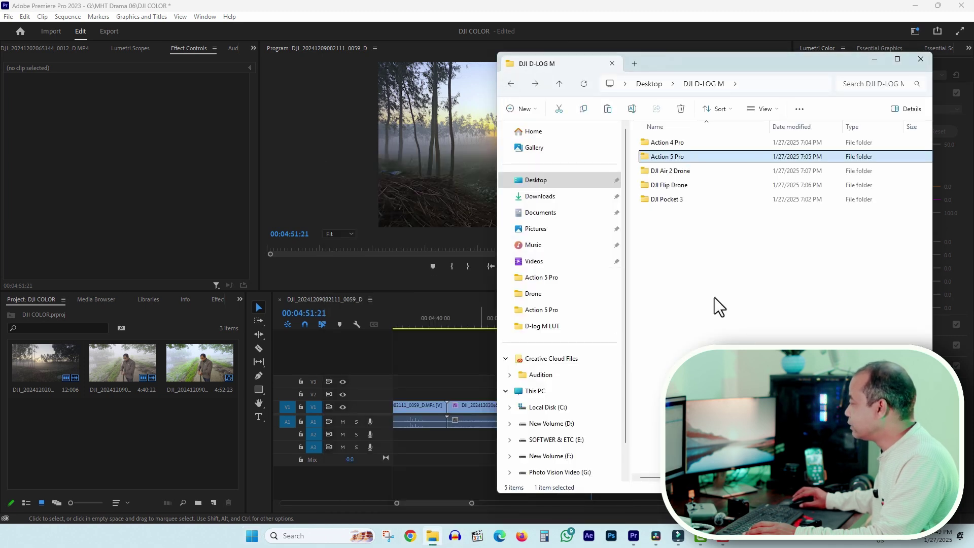
double_click(707, 187)
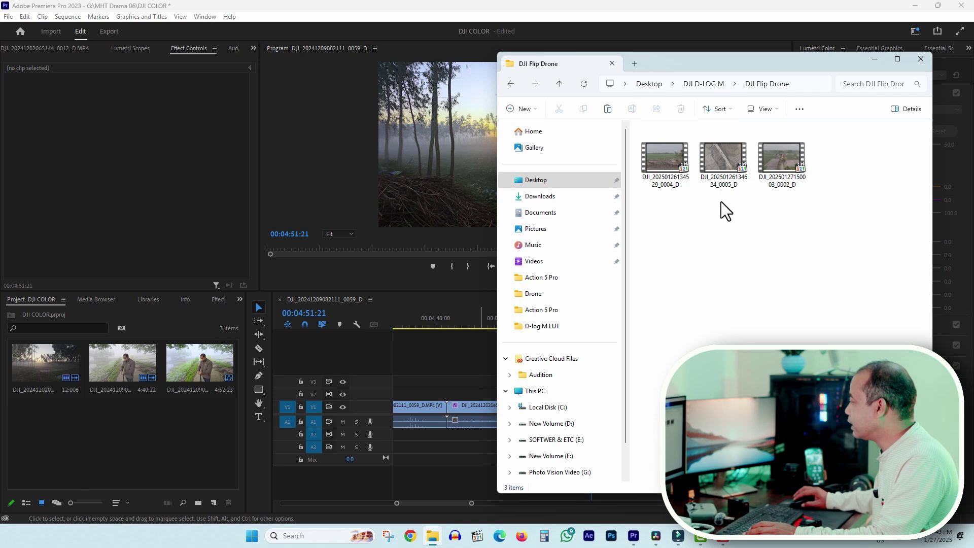
click(780, 169)
drag(783, 151, 126, 427)
Place the drone clip on track V1 at about 00:04:54:09, after the sunrise clip, and move the playhead to 00:05:04:18
double_click(51, 417)
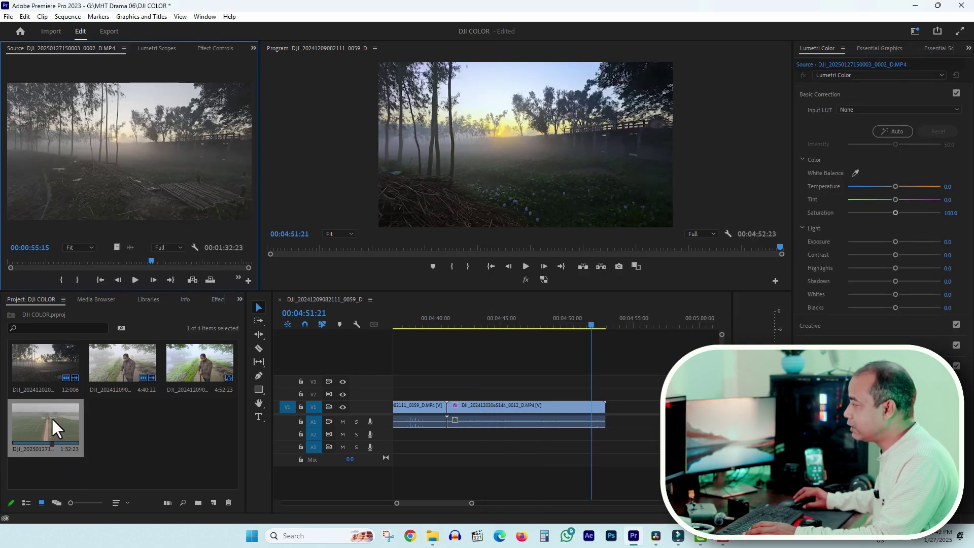
drag(126, 152, 632, 406)
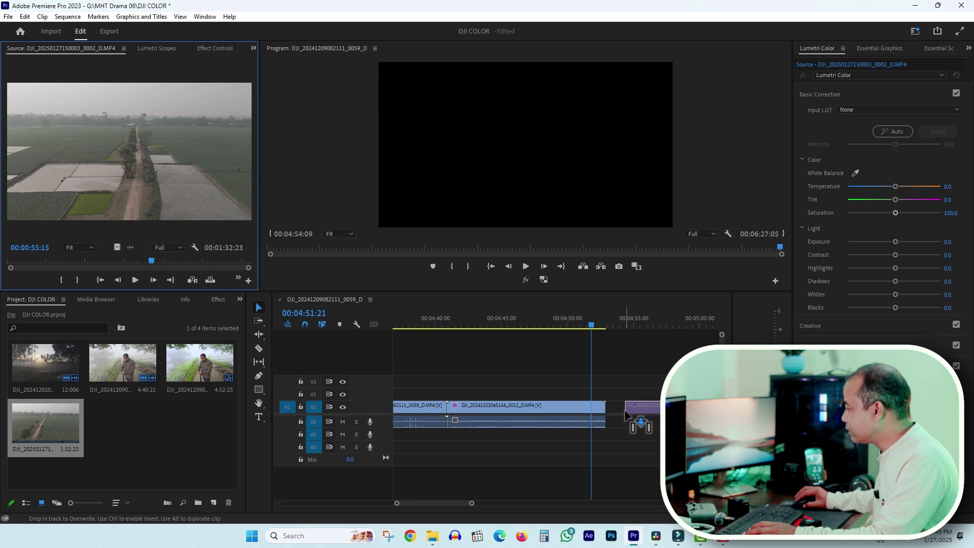
click(649, 324)
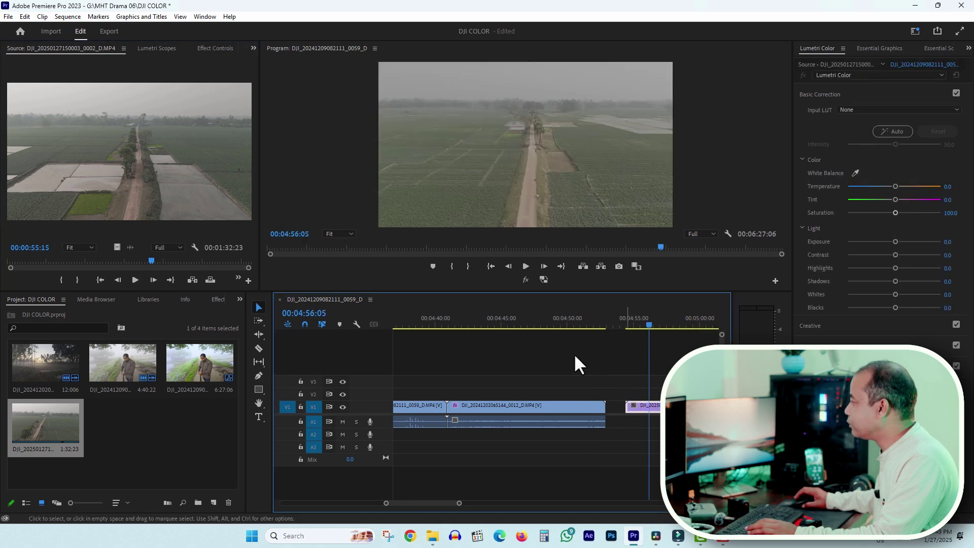
drag(431, 501, 438, 501)
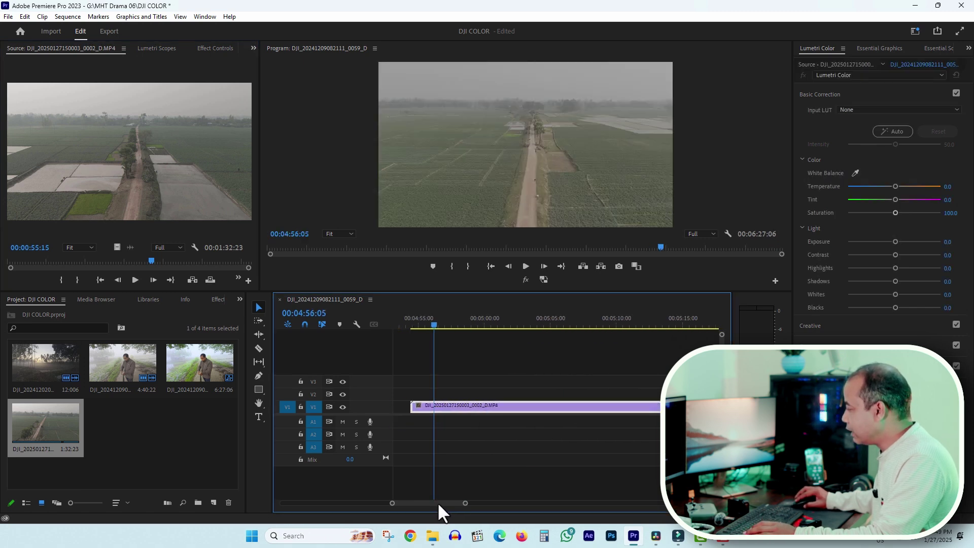
click(547, 325)
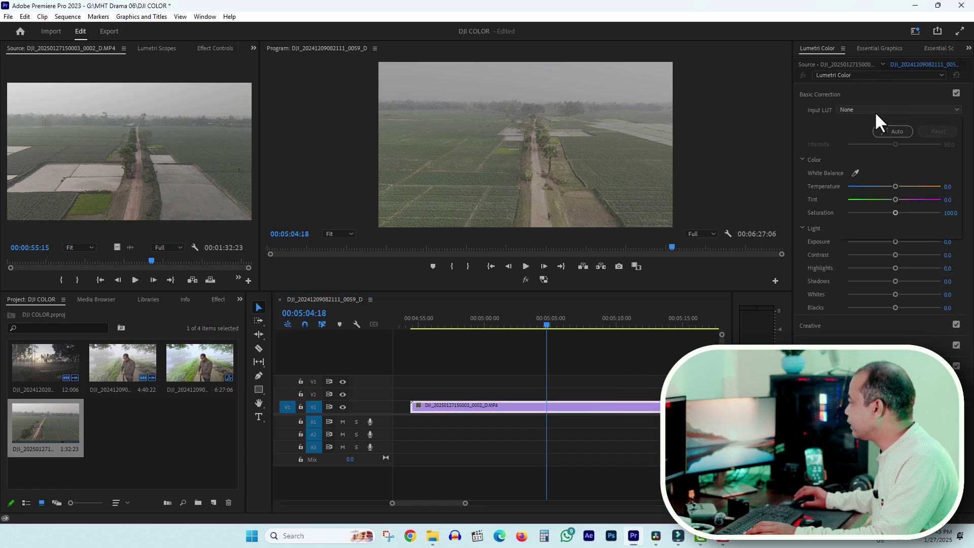
Apply DJI Flip D-Log M to Rec.709 V1._ (1).cube as the drone clip's input LUT and move the playhead to 00:05:11:10
click(875, 111)
click(869, 141)
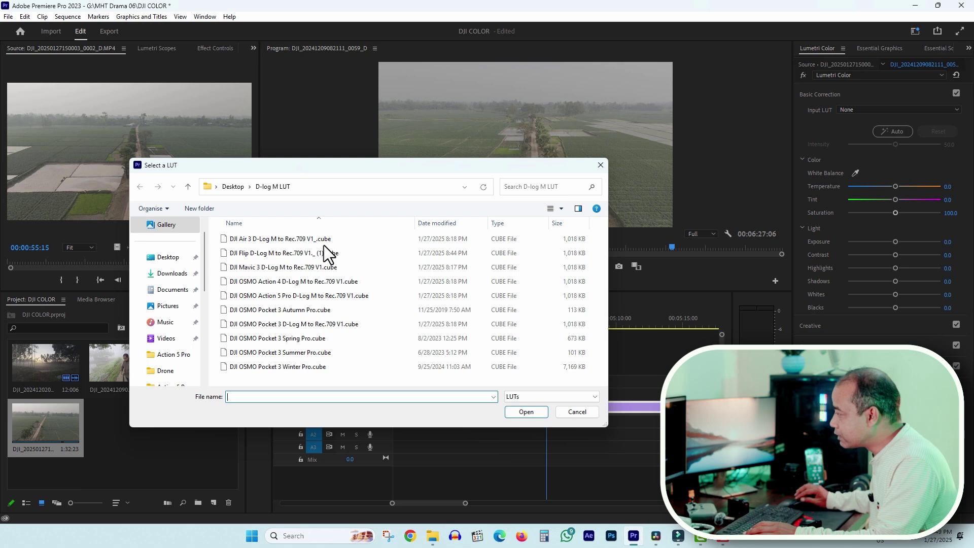
click(243, 255)
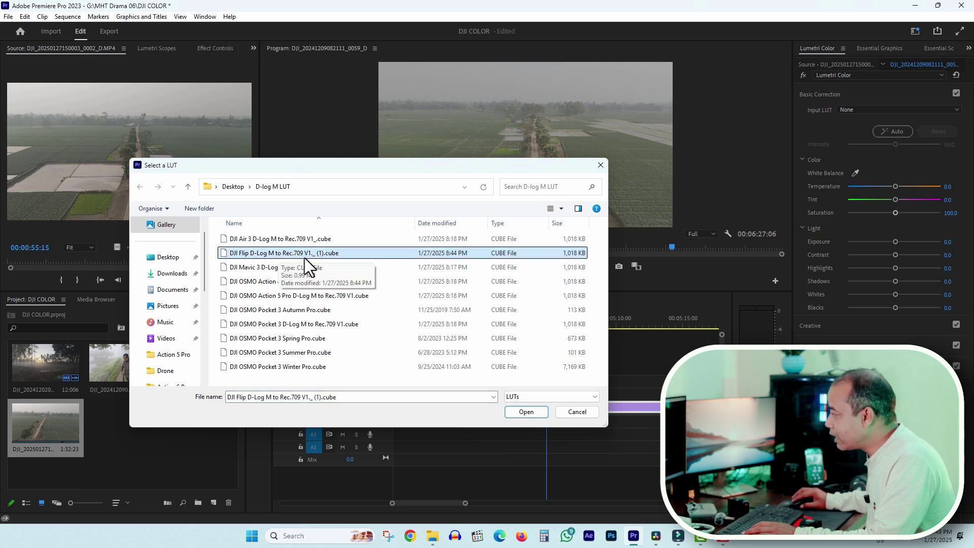
click(527, 412)
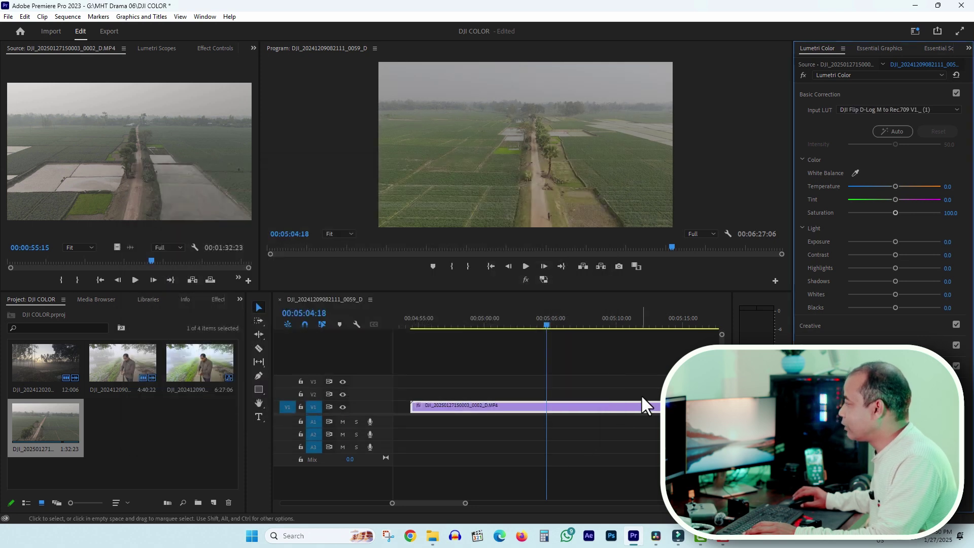
drag(538, 325, 628, 326)
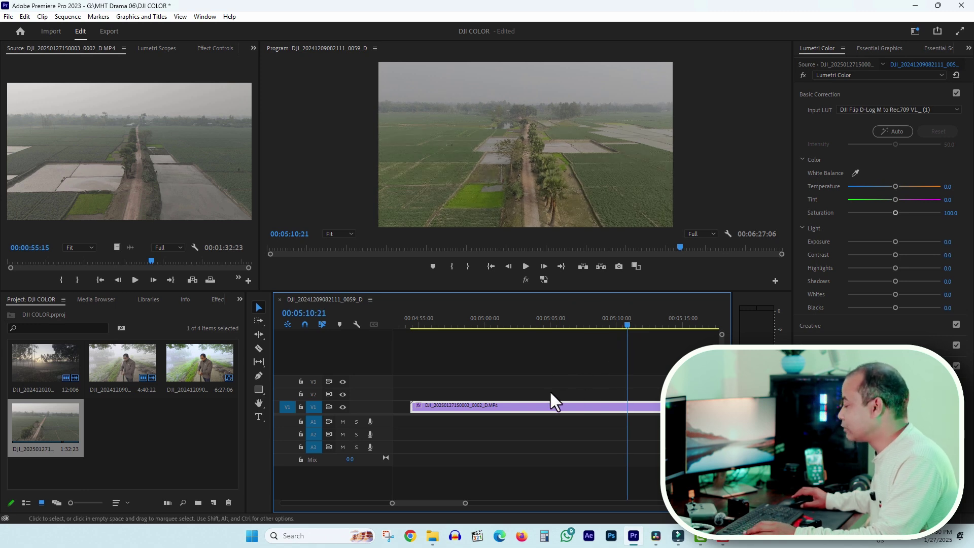
scroll(541, 386, down, 1)
drag(589, 326, 611, 323)
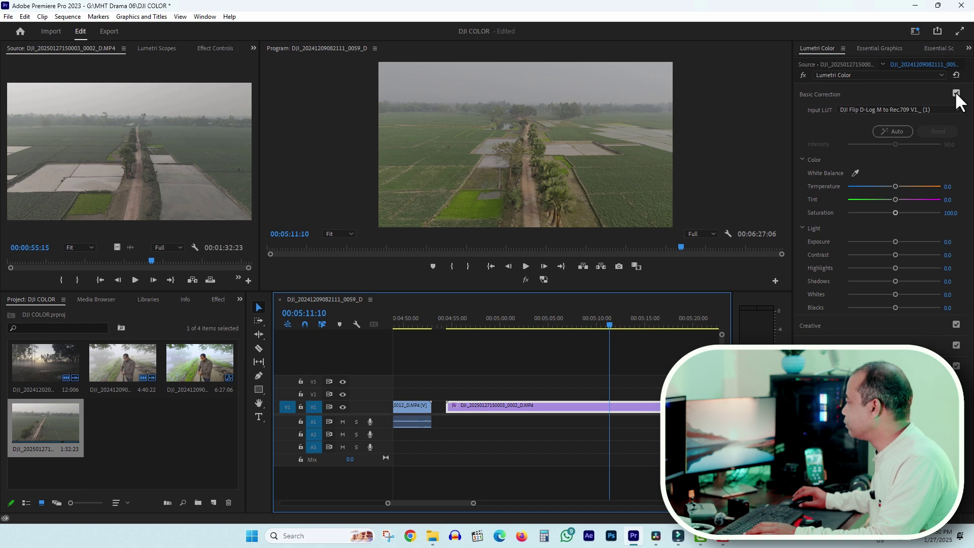
Toggle the drone clip's Lumetri Color effect off and back on to compare the footage without and with the LUT
click(205, 53)
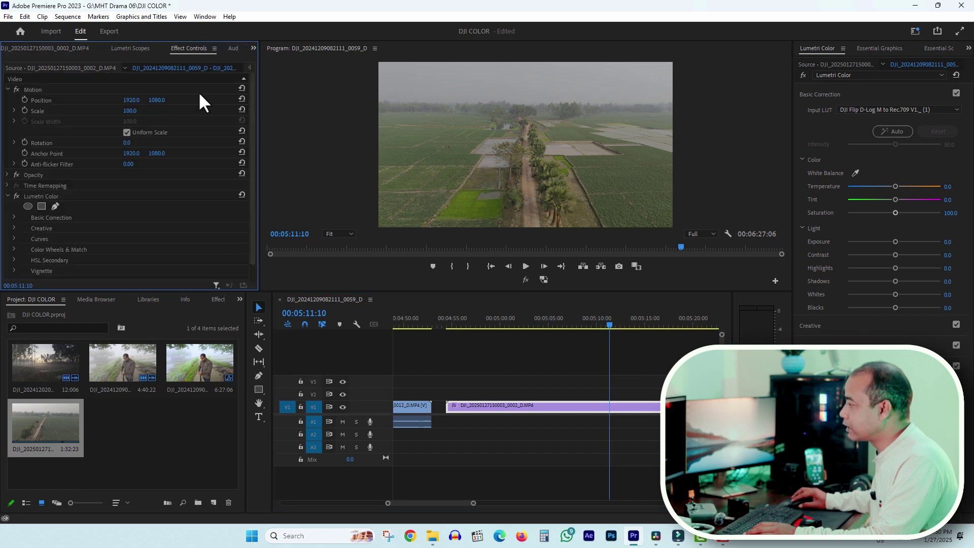
click(16, 196)
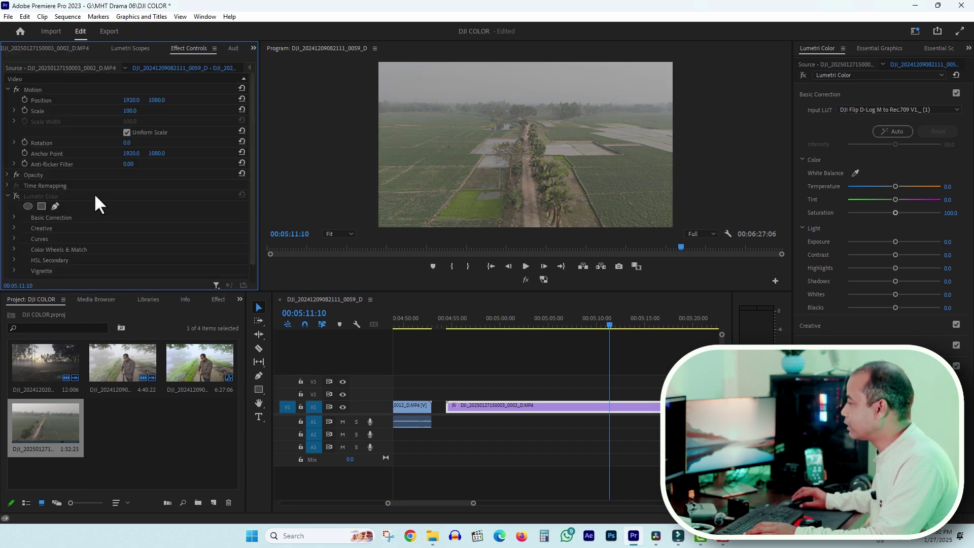
click(15, 196)
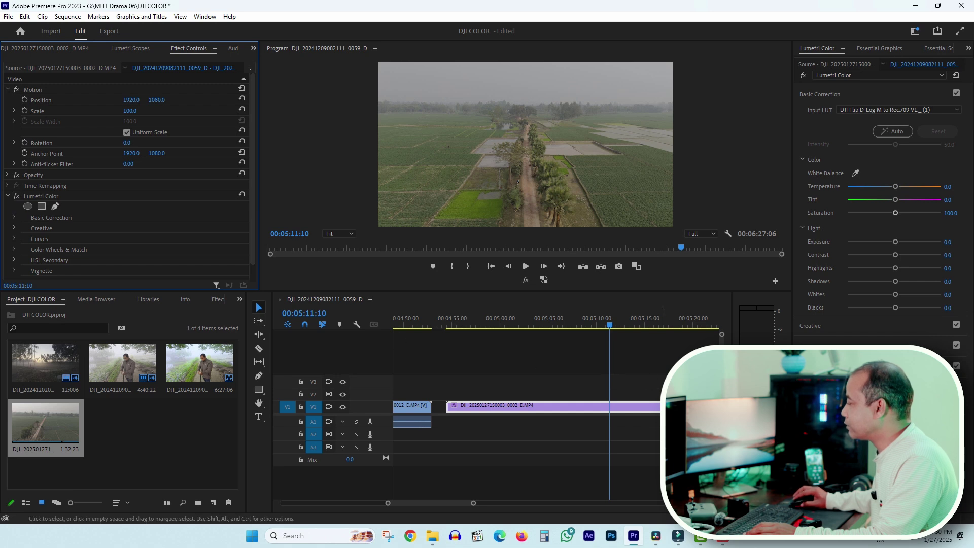
click(655, 417)
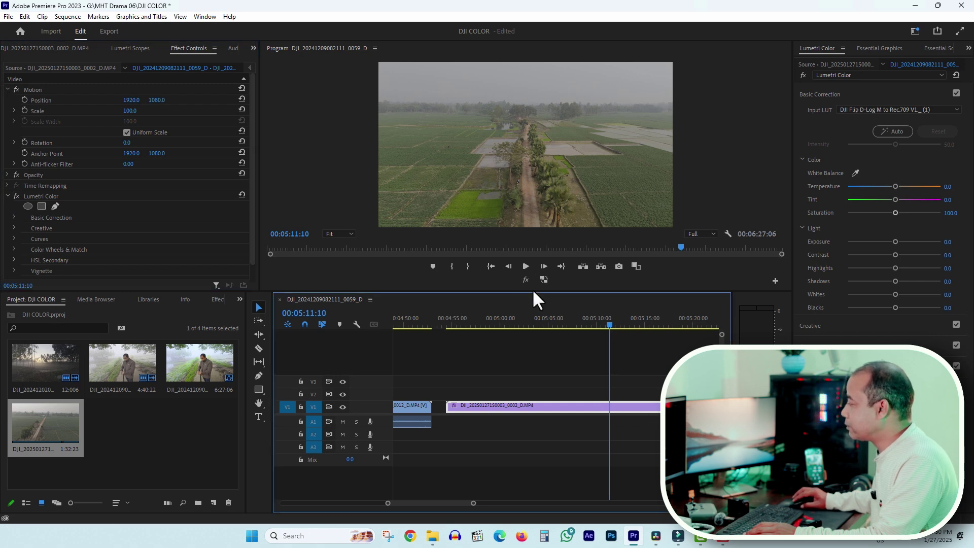
Set the drone clip's Saturation to 167.4, Temperature to -19.6, Contrast to 65.2, Shadows to 32.6, Whites to 56.5, Blacks to -53.3 and Exposure to 0.5
drag(534, 292, 528, 349)
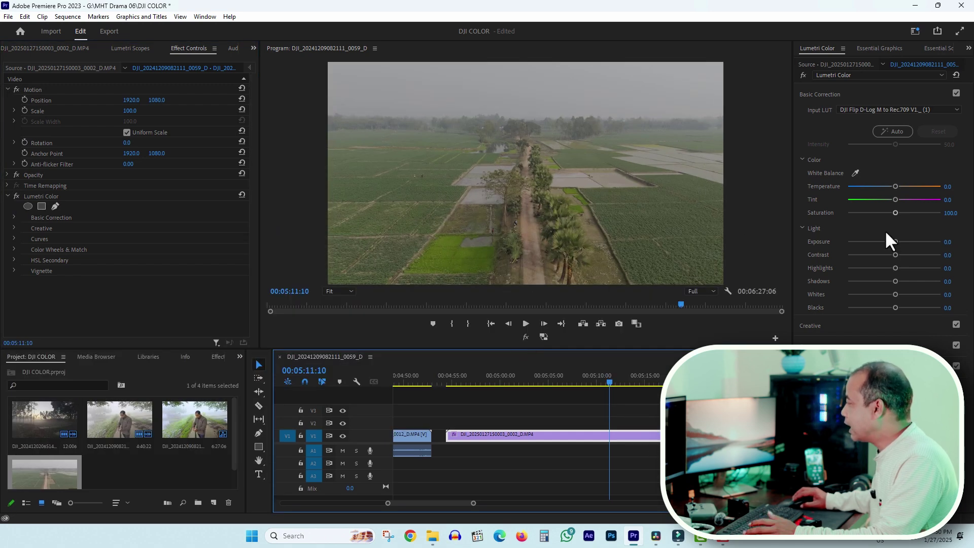
drag(896, 213, 900, 214)
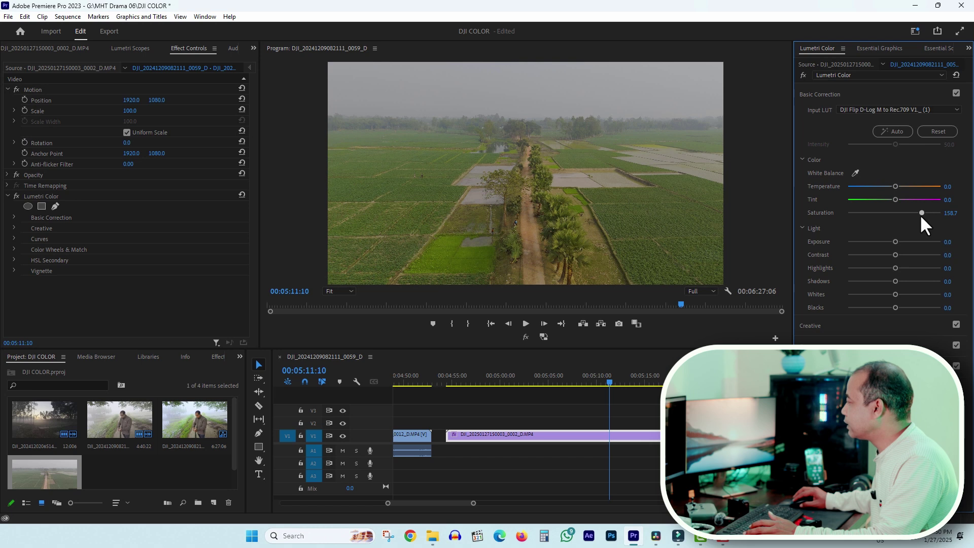
drag(924, 214, 888, 187)
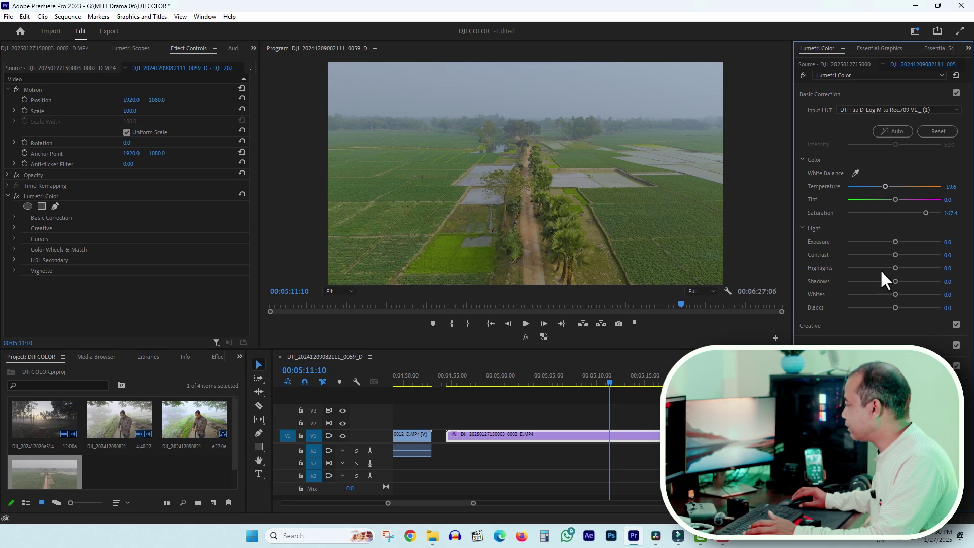
drag(896, 254, 870, 307)
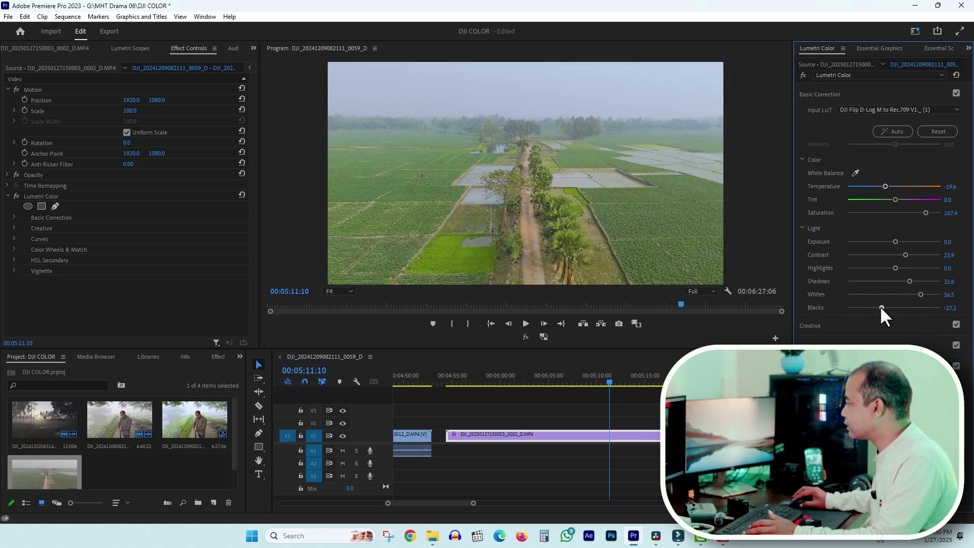
drag(895, 242, 923, 254)
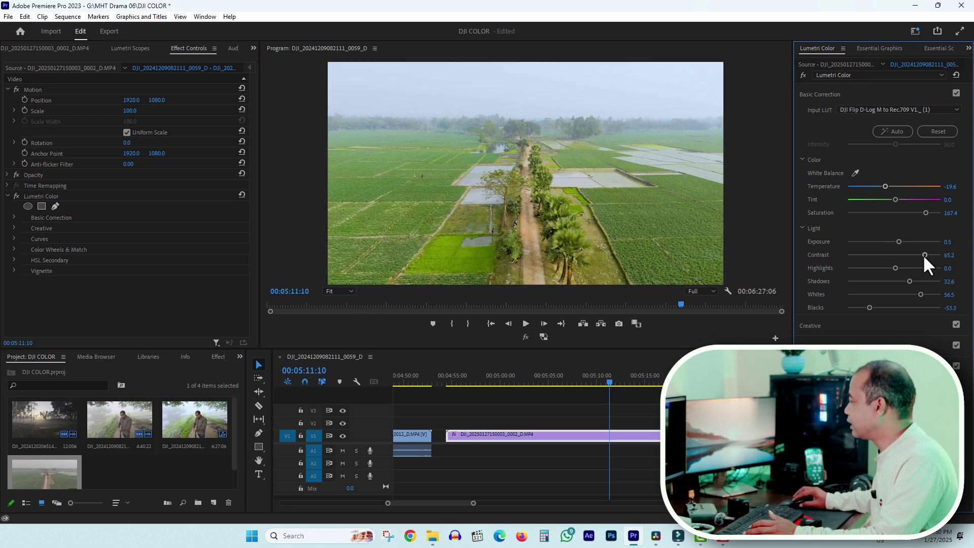
Compare the drone clip with its Lumetri Color effect off and on, and play through the graded footage
click(15, 195)
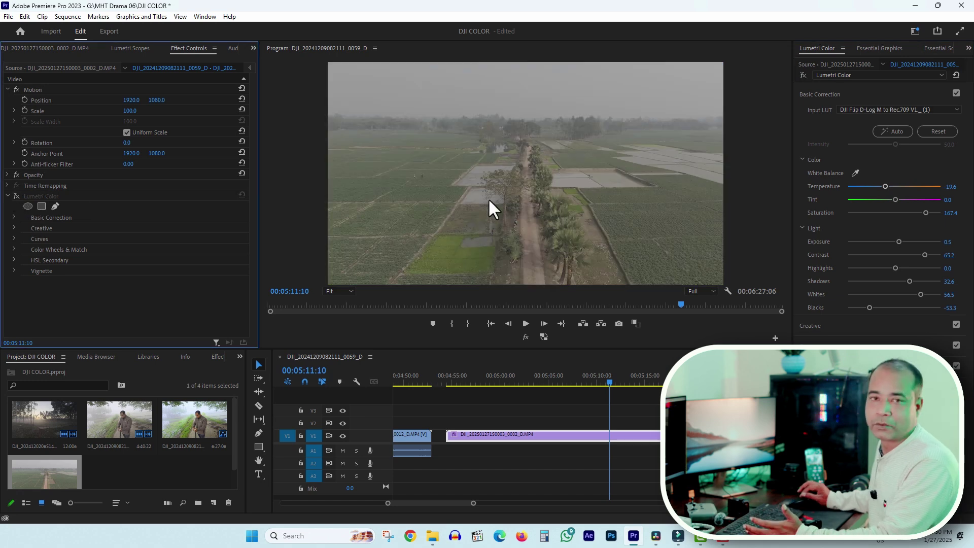
click(14, 194)
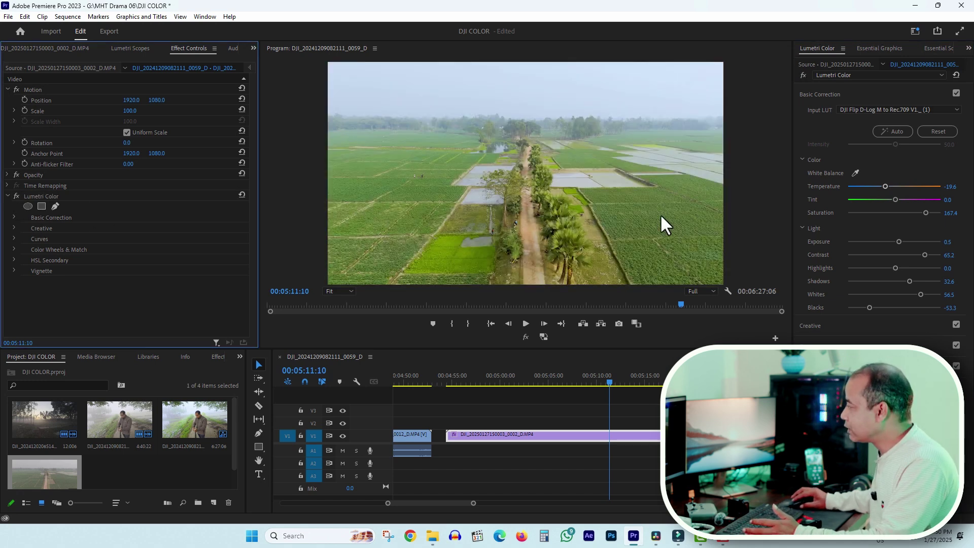
click(508, 383)
key(space)
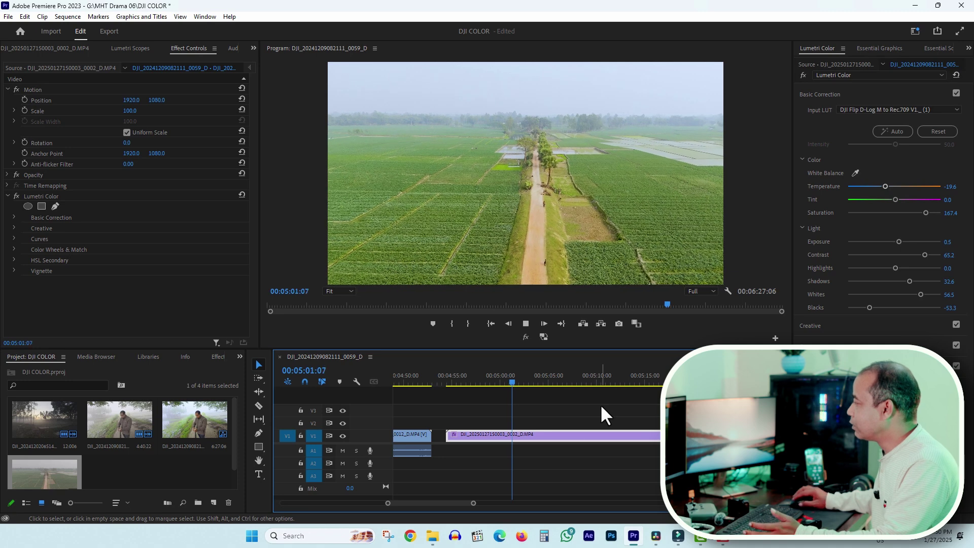
click(568, 380)
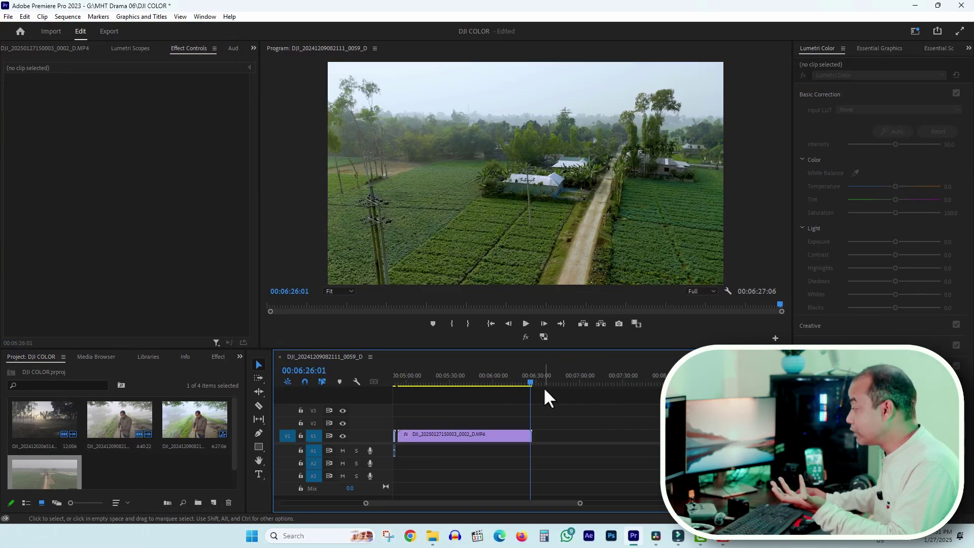
click(551, 380)
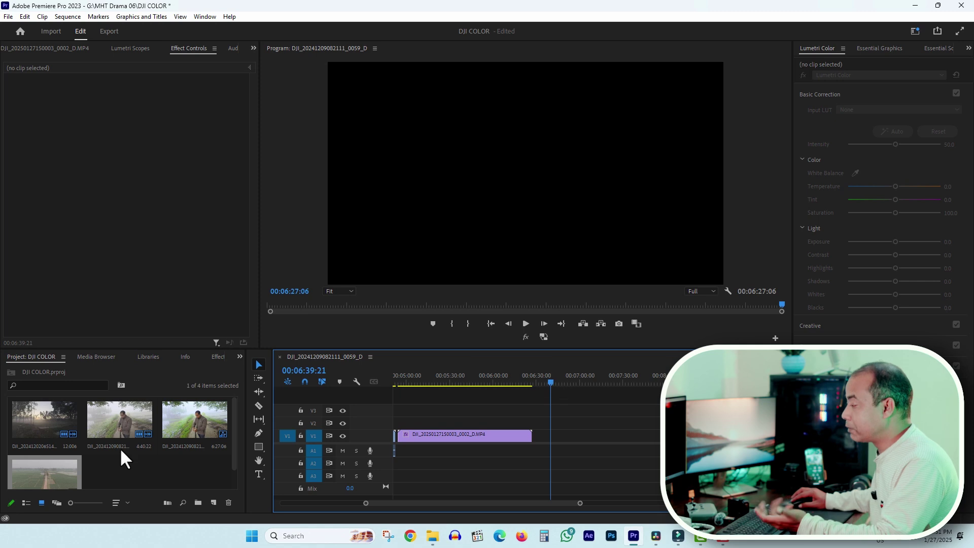
click(160, 466)
key(super)
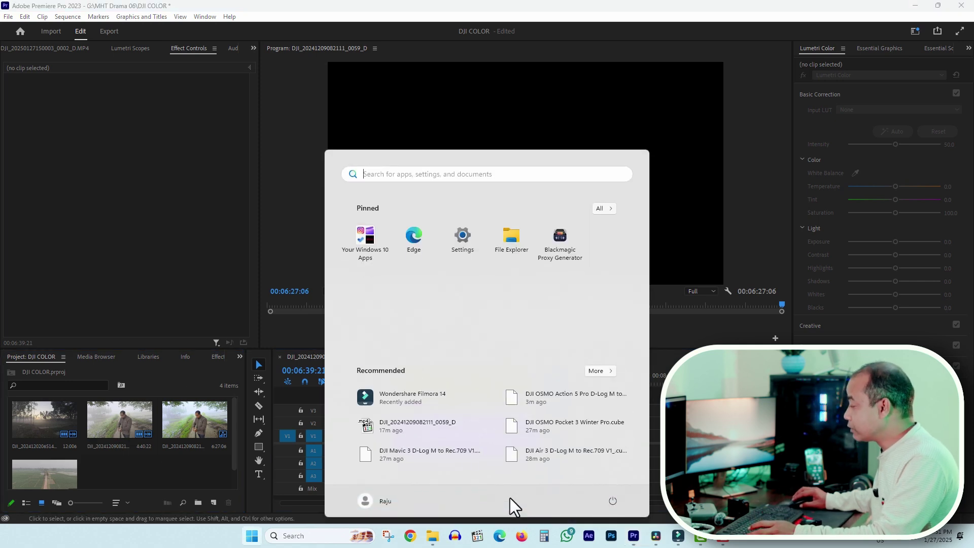
click(438, 534)
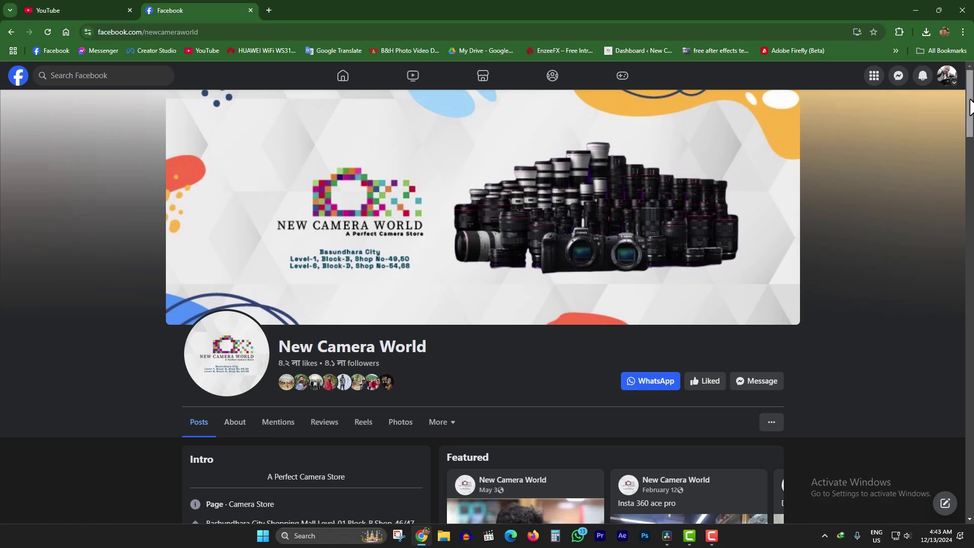
scroll(970, 107, down, 10)
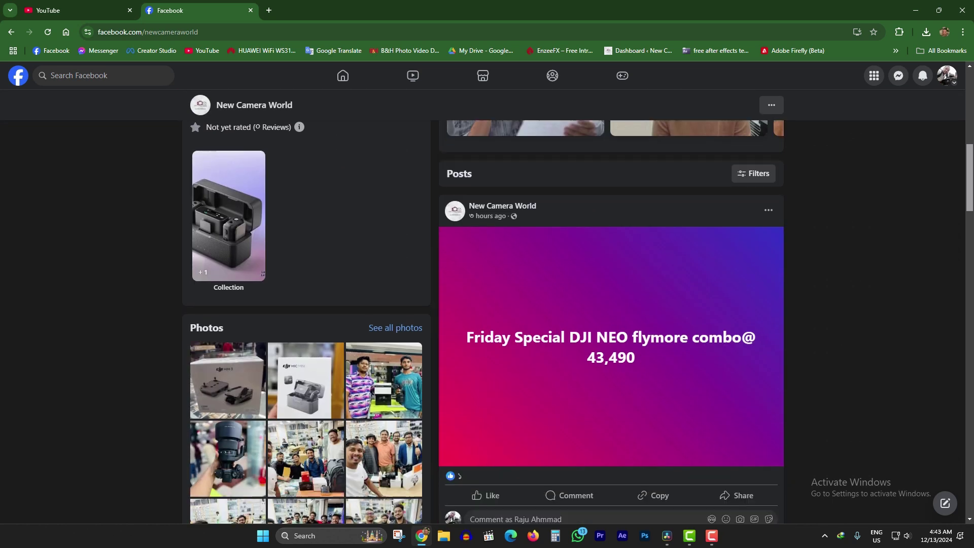
scroll(900, 183, down, 2)
scroll(900, 182, up, 12)
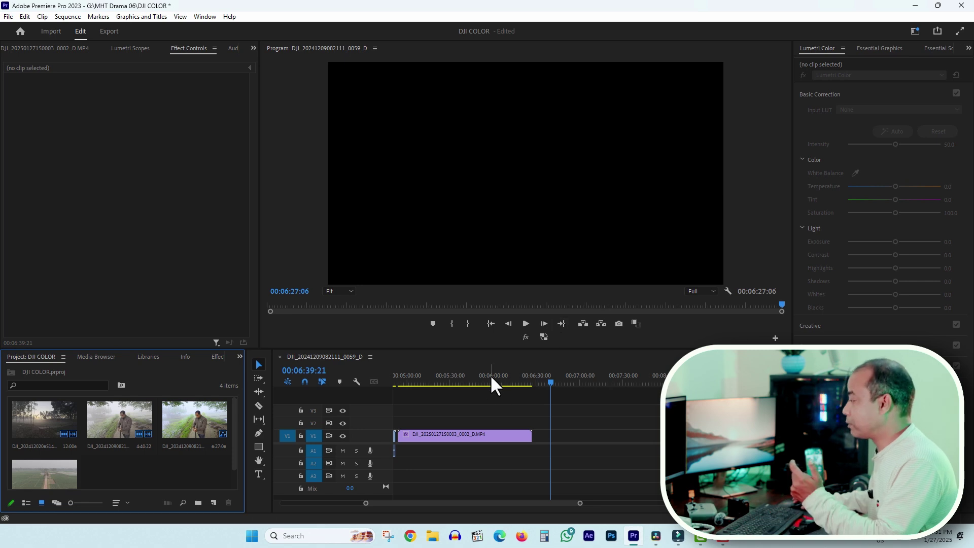
Move the playhead to 00:05:38:10, switch to DaVinci Resolve and open the Action 5 Pro footage folder inside the desktop's DJI D-LOG M folder
mouse_move(477, 378)
mouse_down()
mouse_move(449, 379)
mouse_move(461, 378)
mouse_up()
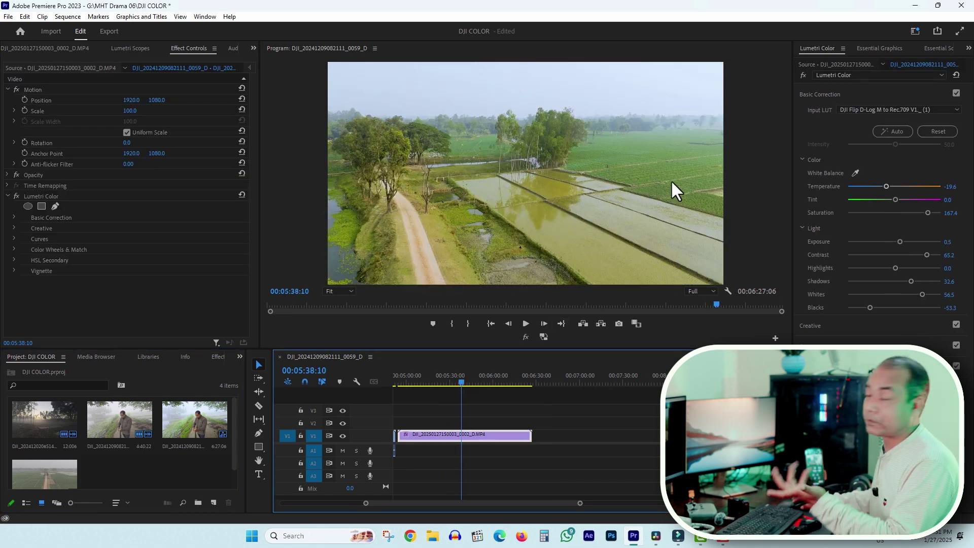
click(915, 6)
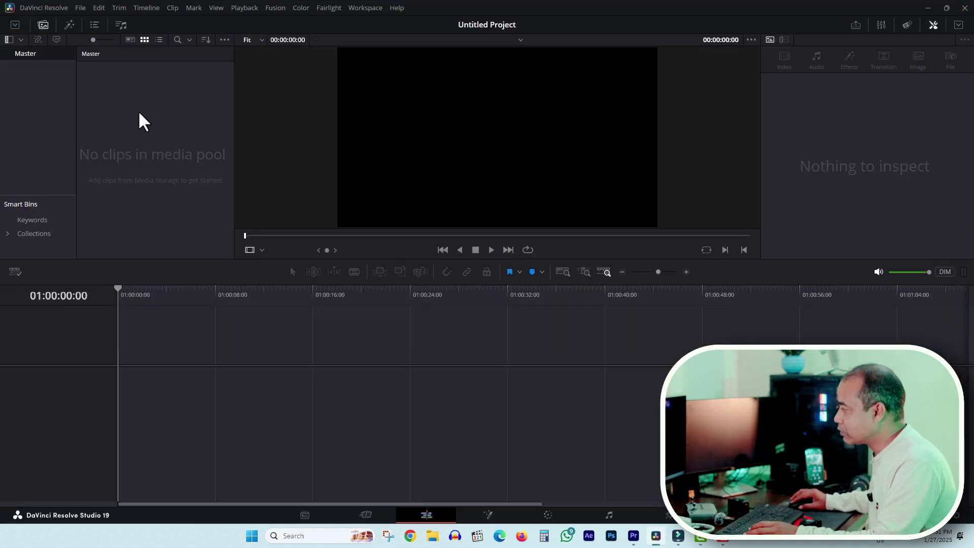
key(super)
click(432, 536)
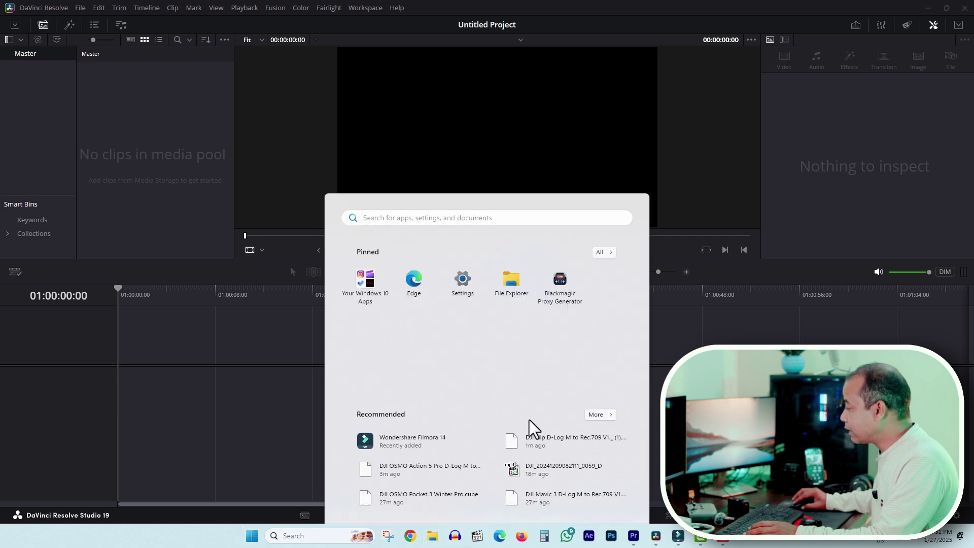
click(546, 186)
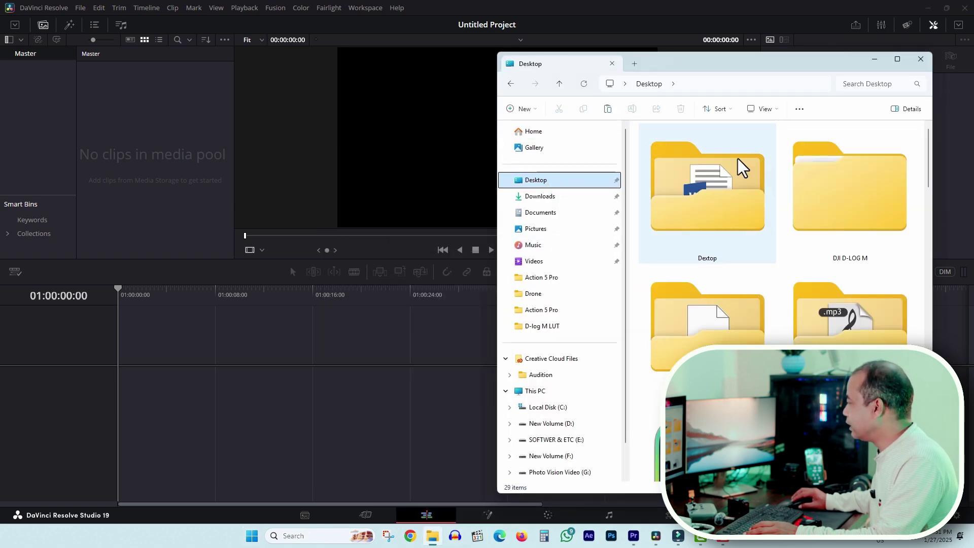
double_click(851, 193)
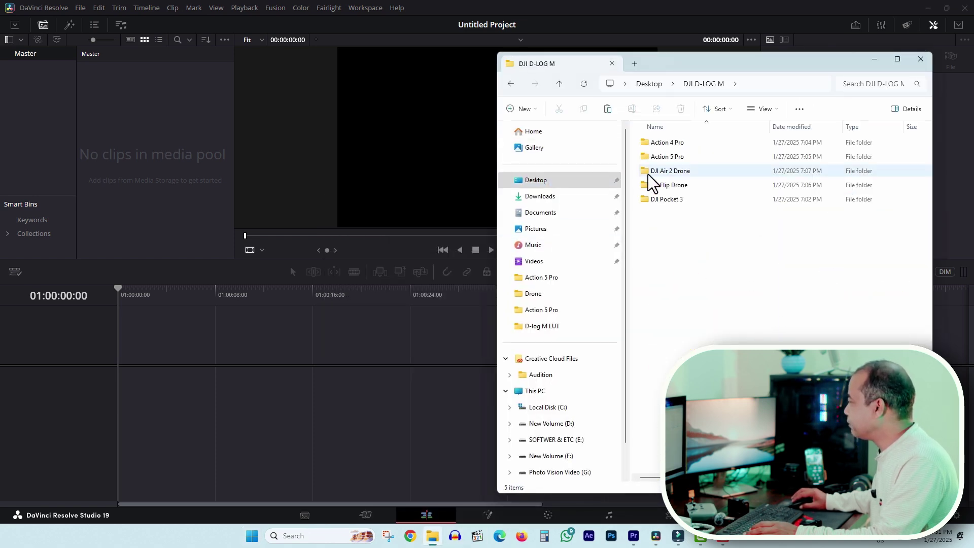
double_click(680, 156)
click(655, 162)
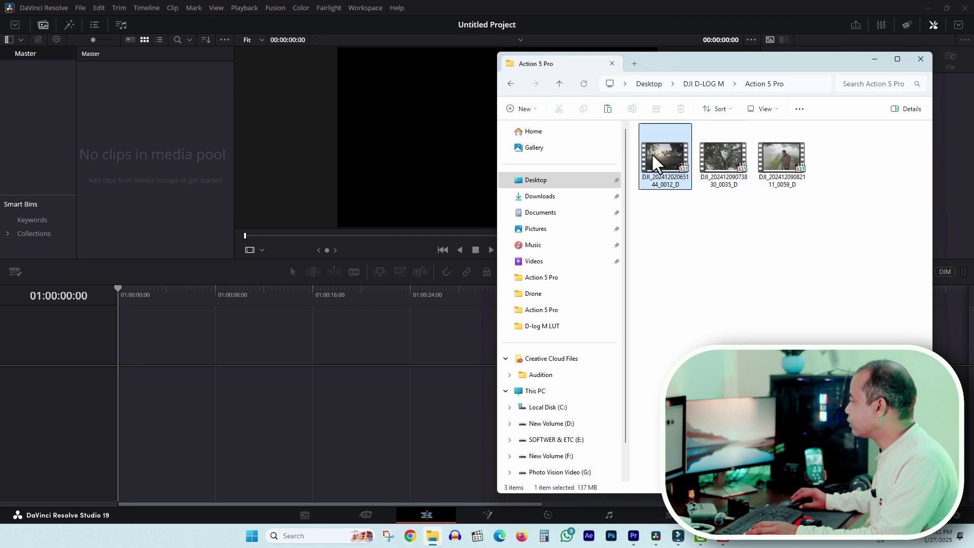
drag(789, 184, 137, 121)
click(508, 314)
click(124, 81)
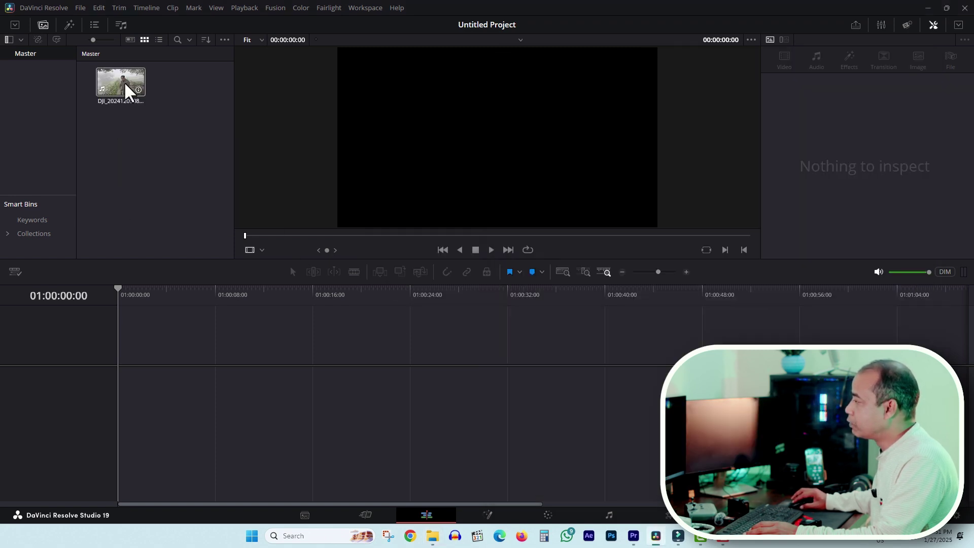
mouse_move(552, 238)
mouse_down()
mouse_move(372, 235)
mouse_move(558, 236)
mouse_up()
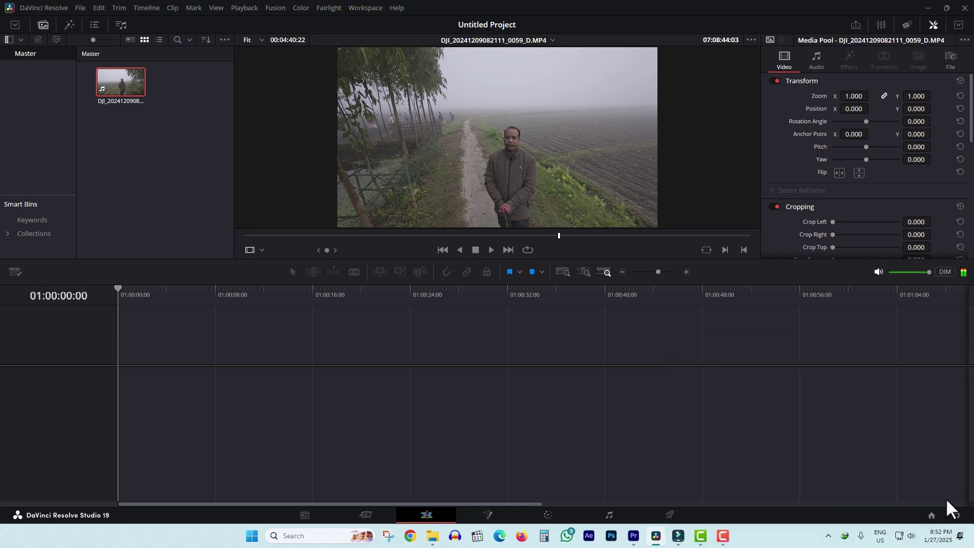
Open the LUT folder from the project's Color Management settings and enlarge its File Explorer window
click(957, 516)
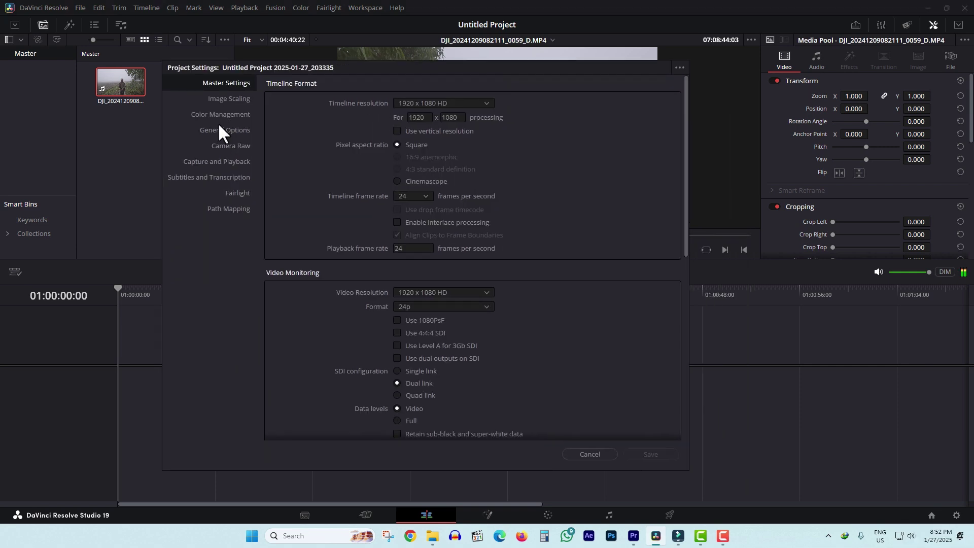
click(234, 116)
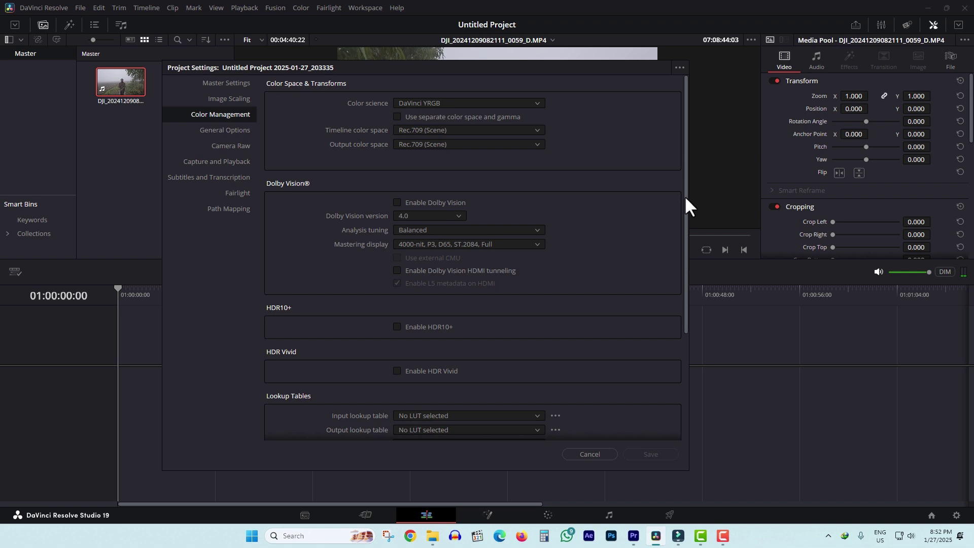
scroll(684, 195, down, 5)
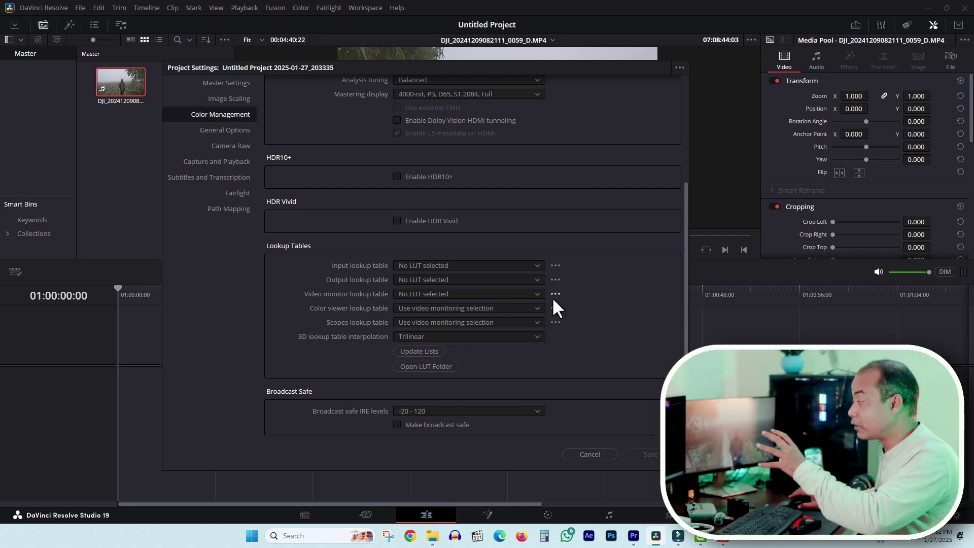
click(434, 366)
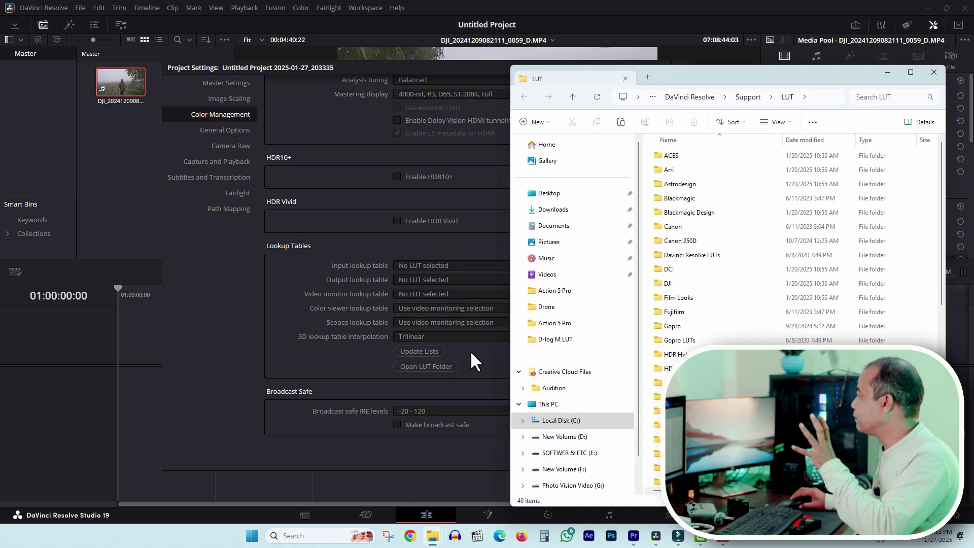
mouse_move(826, 70)
mouse_down()
mouse_move(831, 42)
mouse_move(825, 63)
mouse_up()
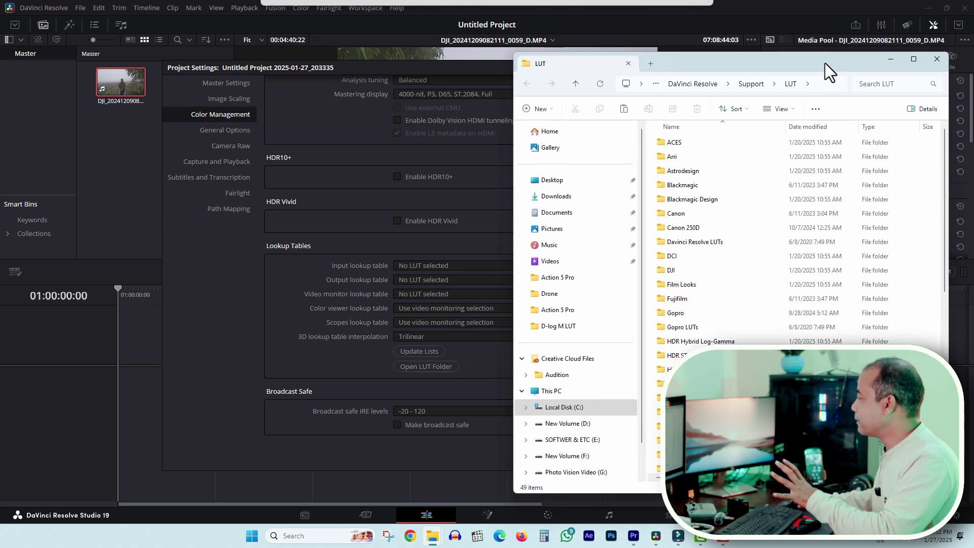
click(913, 59)
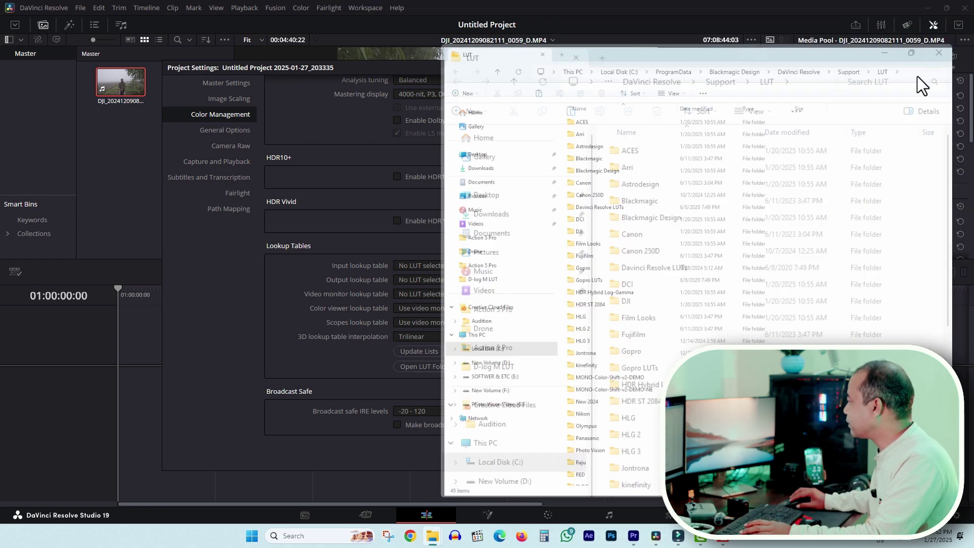
Create a folder named D-LOG M Action 5 Pro inside the LUT folder and open it
right_click(683, 277)
mouse_move(685, 331)
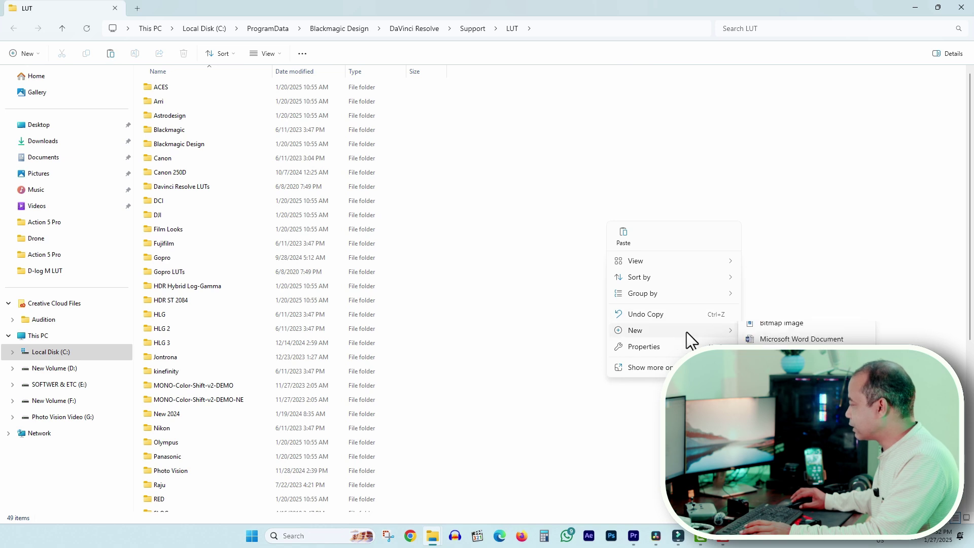
click(771, 333)
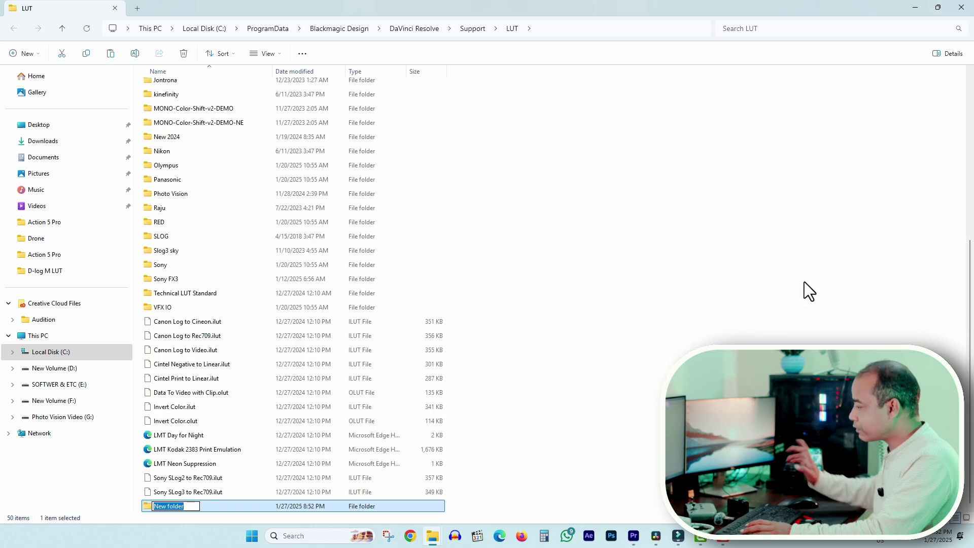
text(D-LOG M Action 5 Pro)
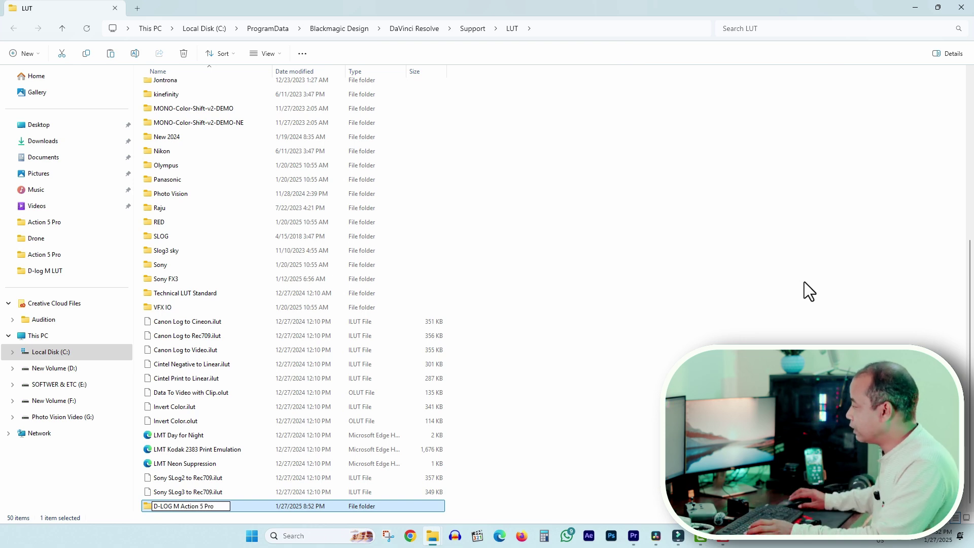
click(804, 282)
double_click(214, 507)
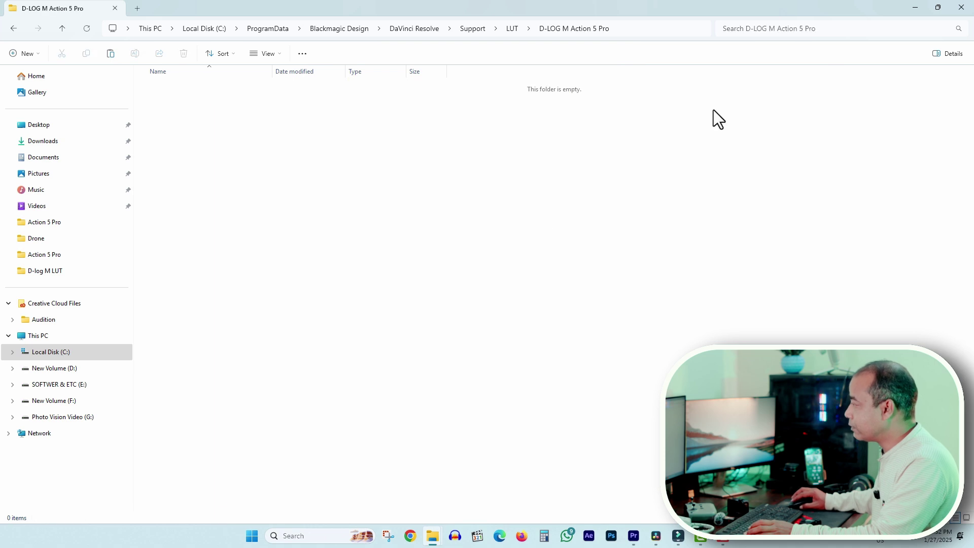
Place the two File Explorer windows side by side and open the desktop's D-log M LUT folder in the footage window
drag(735, 17, 778, 59)
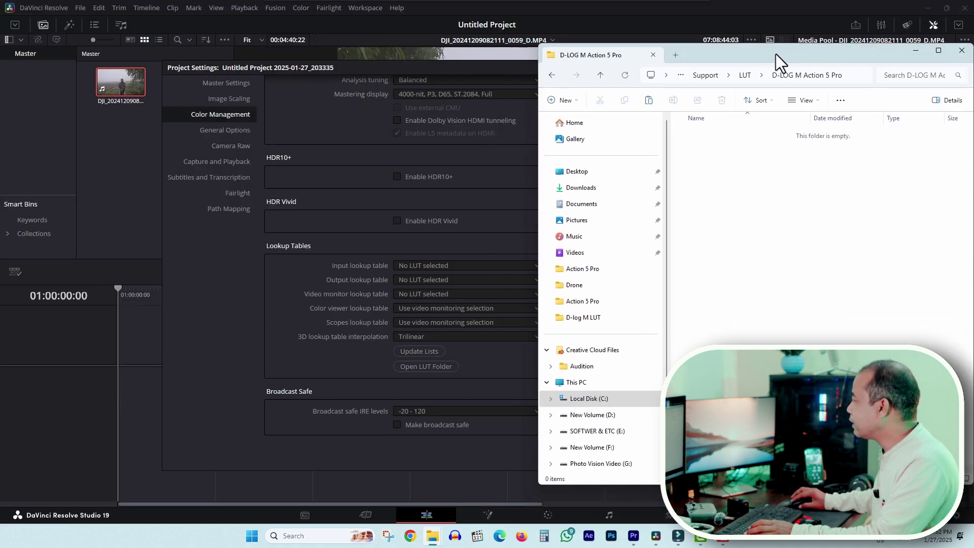
mouse_move(432, 543)
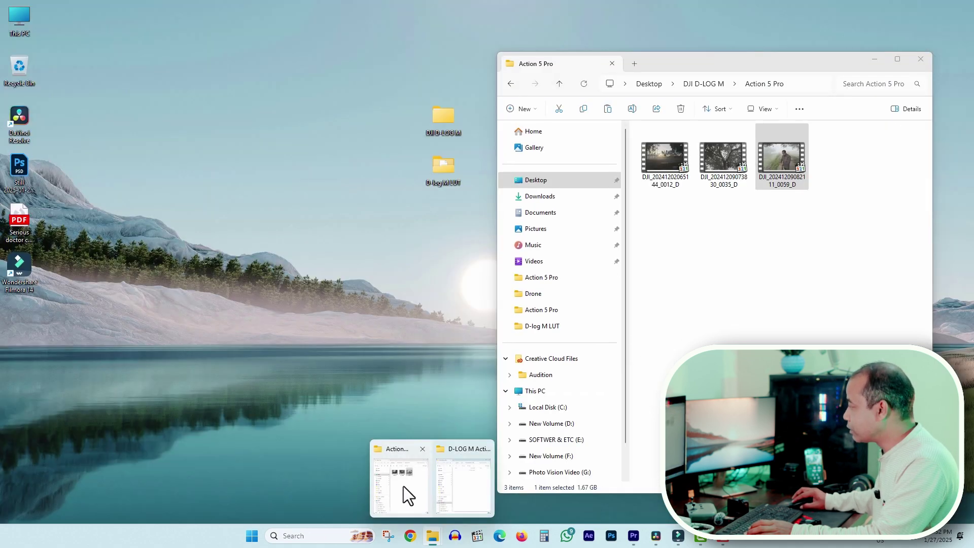
click(403, 486)
drag(804, 62, 355, 53)
click(63, 76)
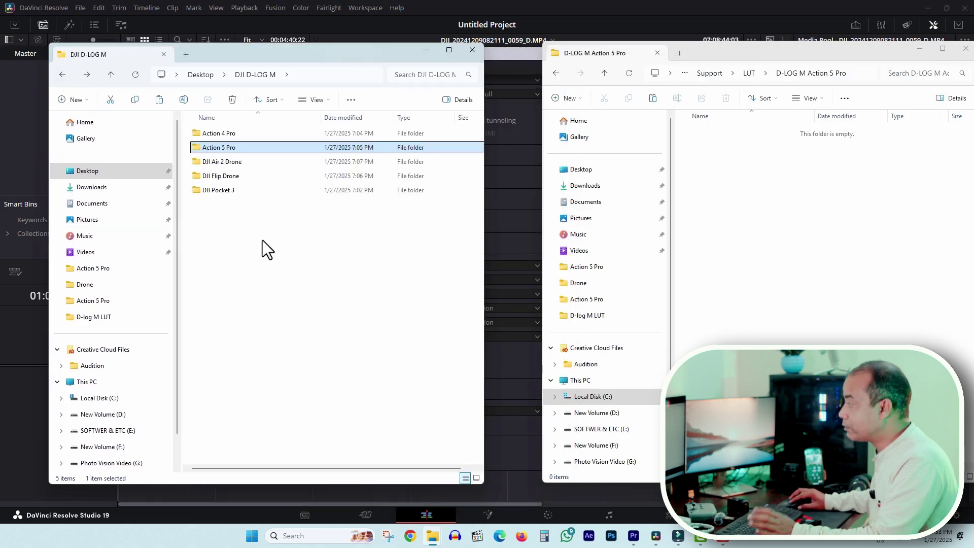
click(63, 74)
click(285, 333)
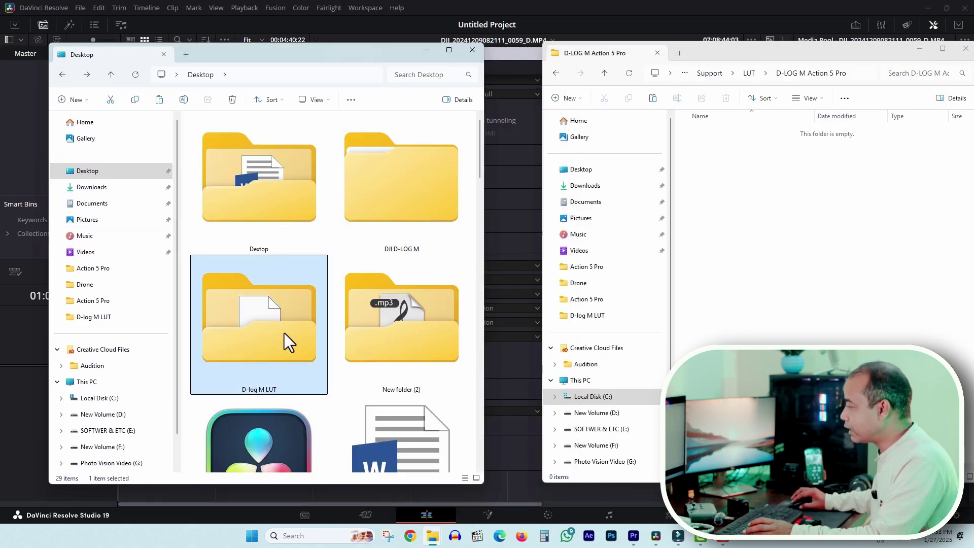
double_click(284, 333)
Move the DJI OSMO Action 5 Pro D-Log M to Rec.709 cube file into the D-LOG M Action 5 Pro folder
drag(274, 336, 224, 51)
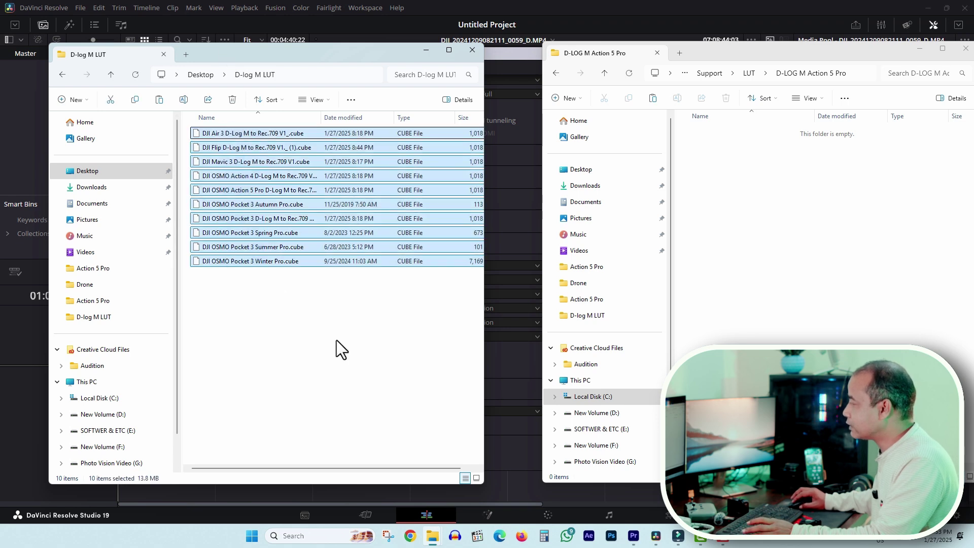
click(337, 340)
click(847, 193)
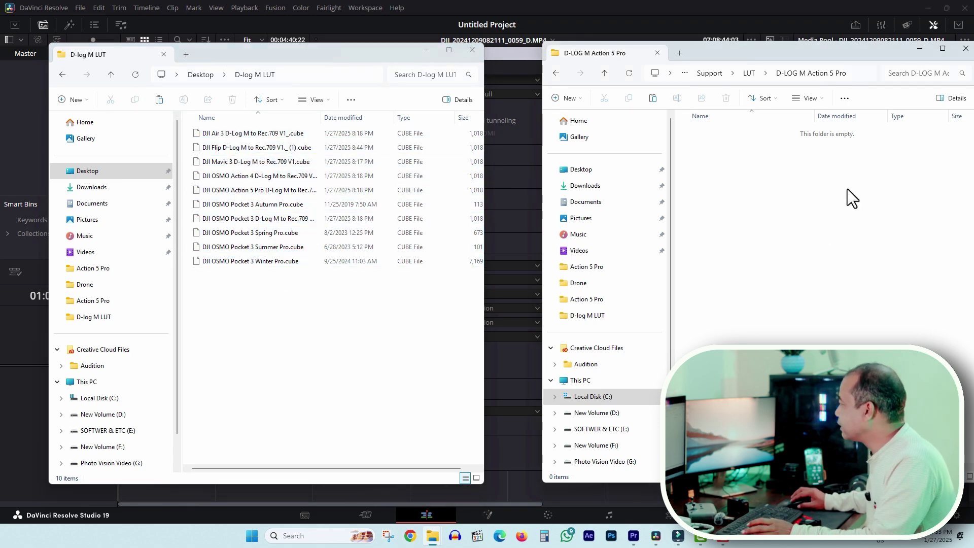
click(316, 342)
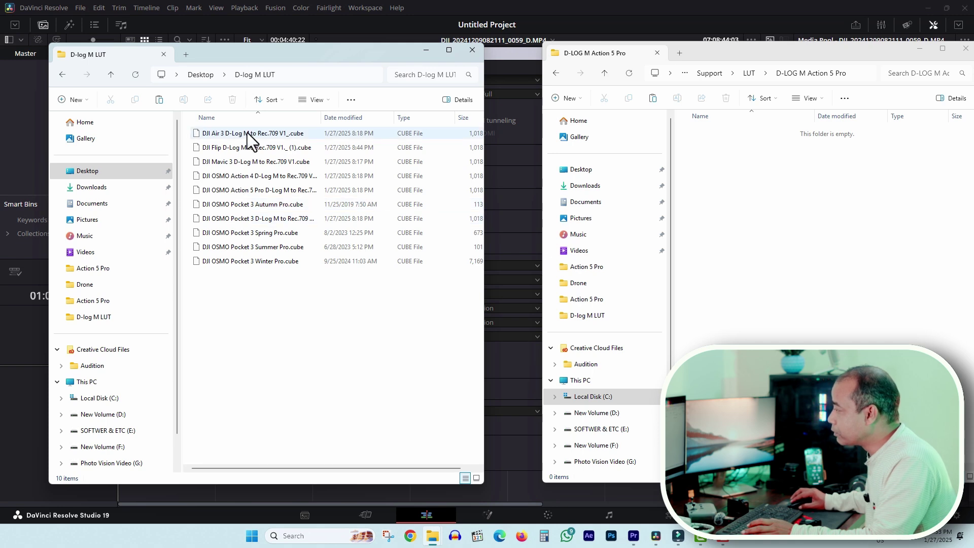
click(264, 190)
drag(252, 191, 829, 263)
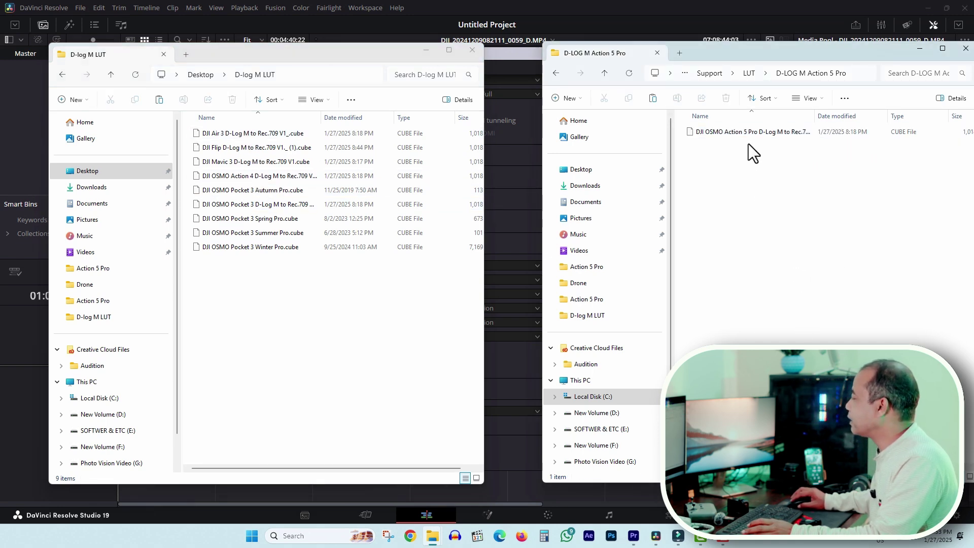
Close both File Explorer windows, and save the project settings with the LUT lists updated
key(alt+F4)
drag(864, 51, 718, 52)
click(820, 49)
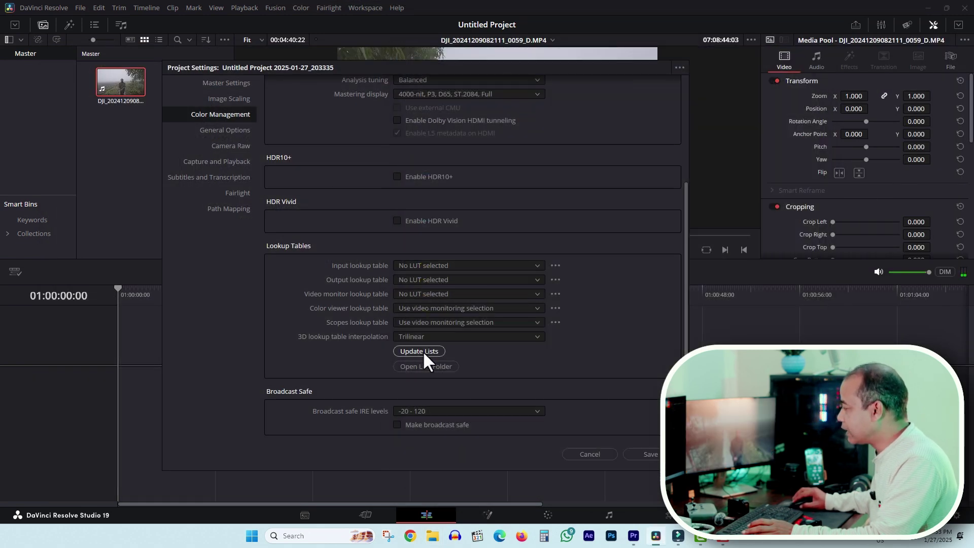
click(644, 455)
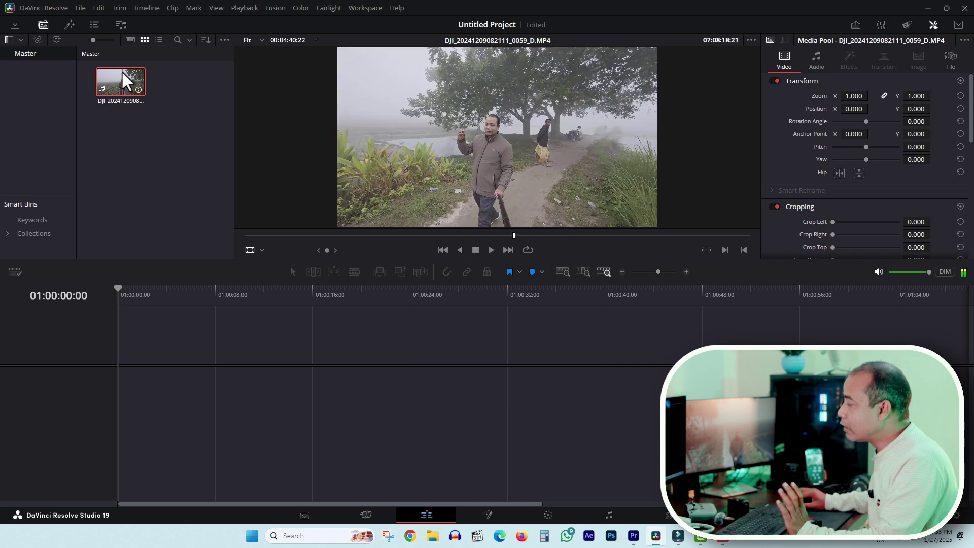
drag(120, 85, 383, 372)
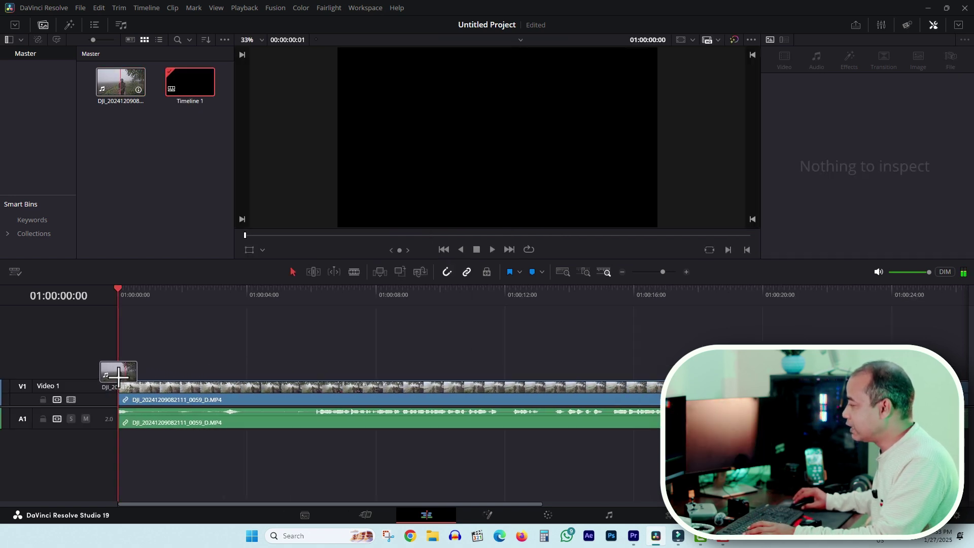
click(449, 295)
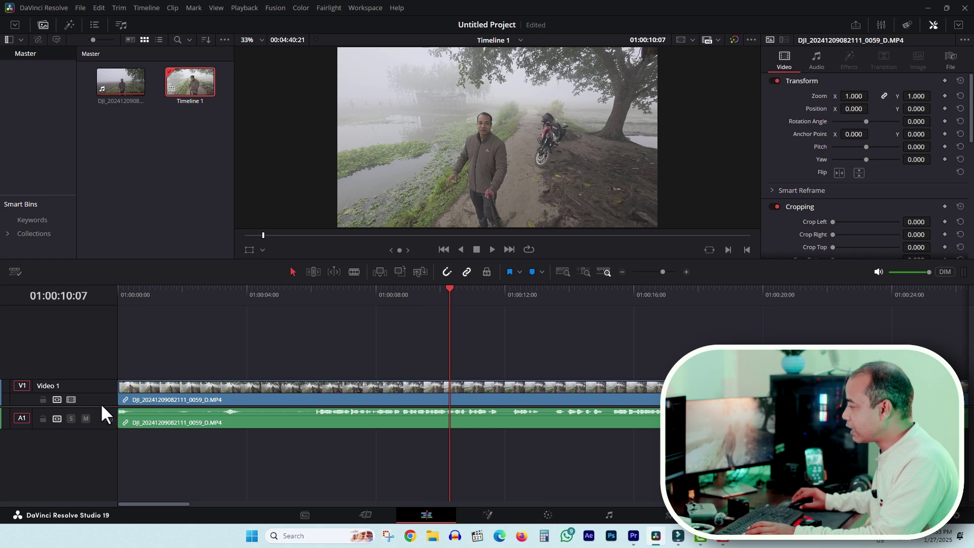
drag(99, 407, 94, 425)
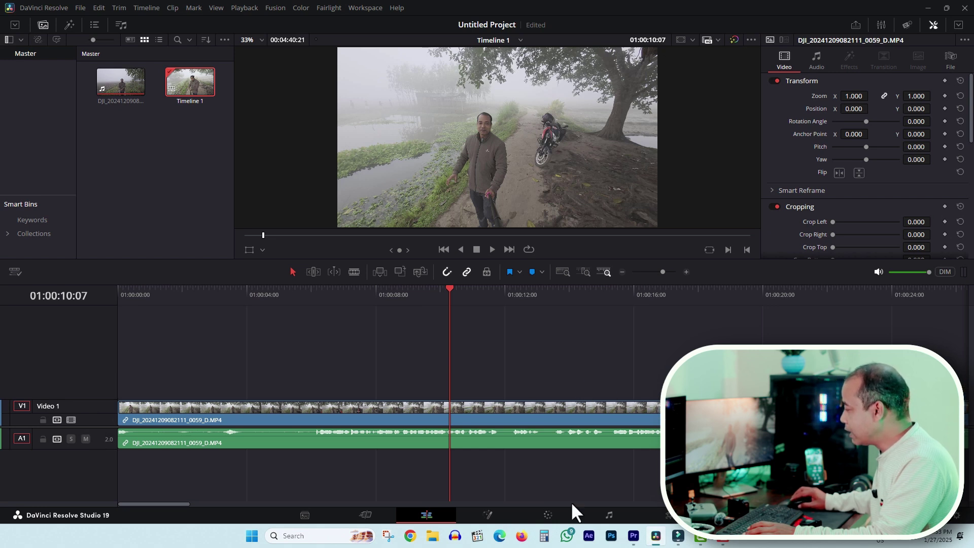
Switch to the Color page and open the D-LOG M Action 5 Pro folder in the LUT browser
click(548, 515)
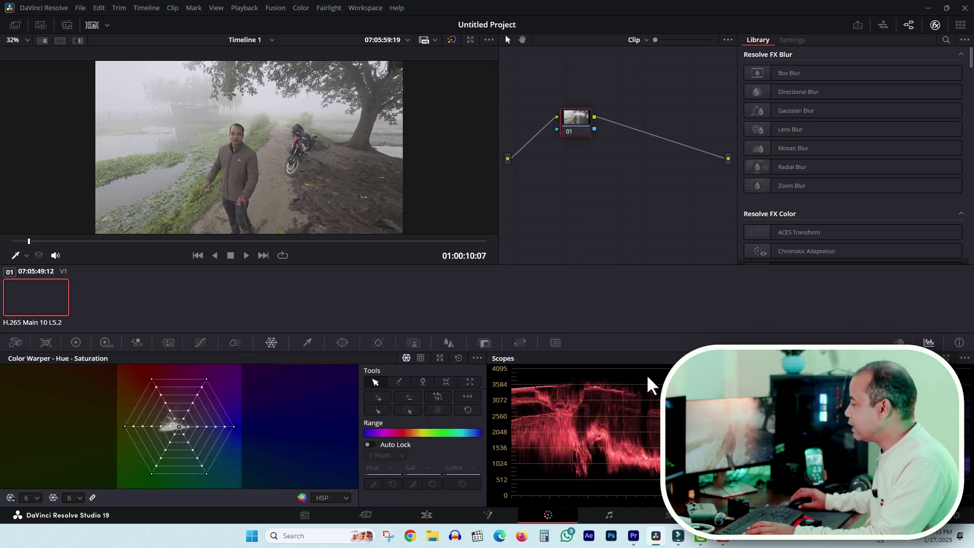
drag(576, 131, 548, 85)
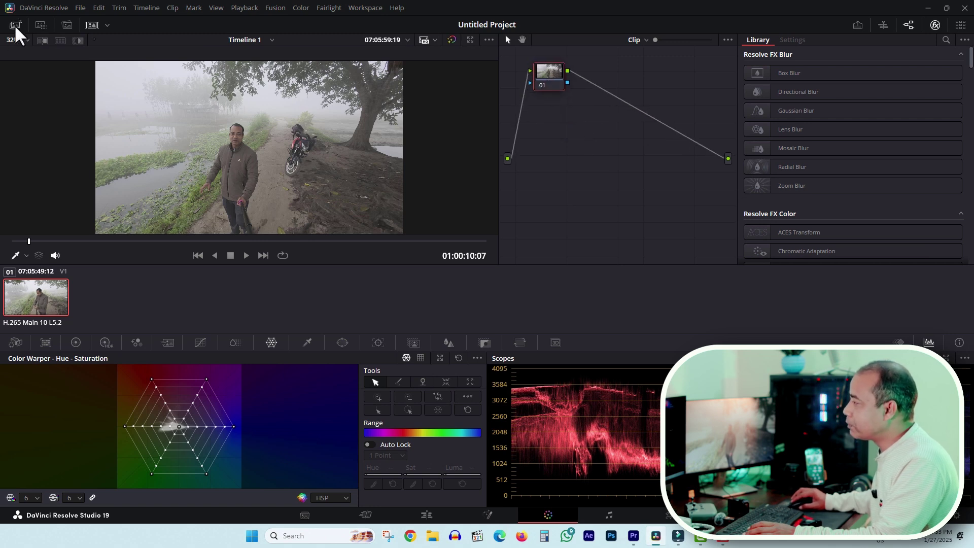
click(40, 25)
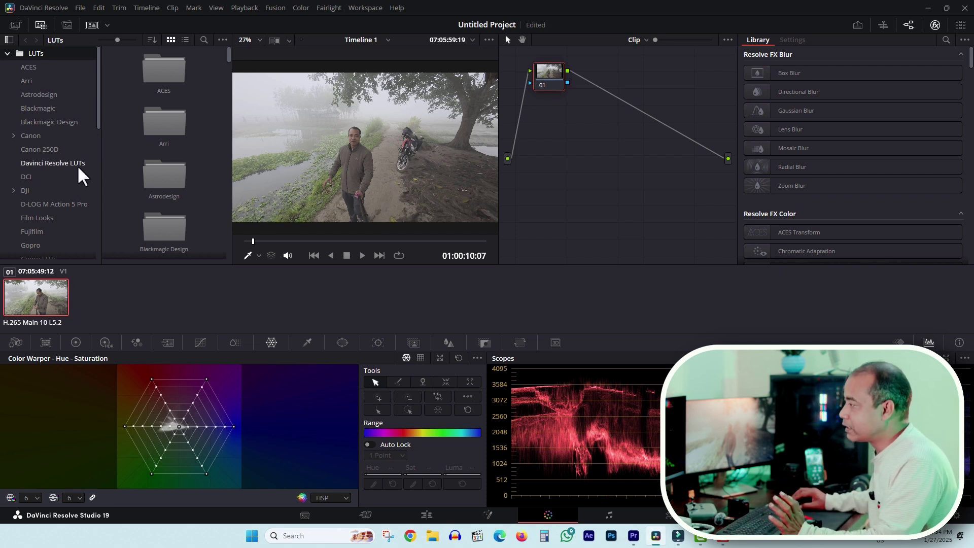
click(36, 205)
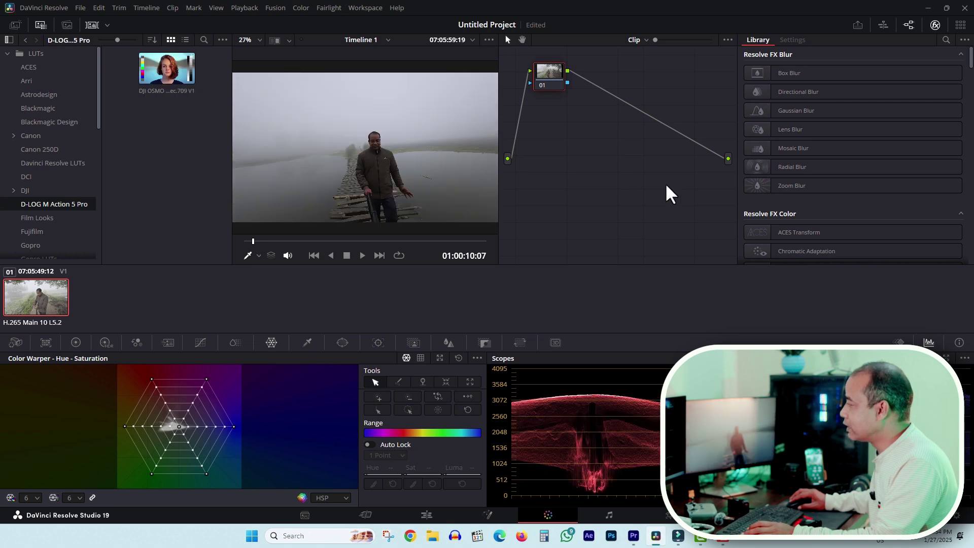
Add a serial node 02 after node 01 in the node graph, deleting the extra third node
drag(544, 87, 532, 70)
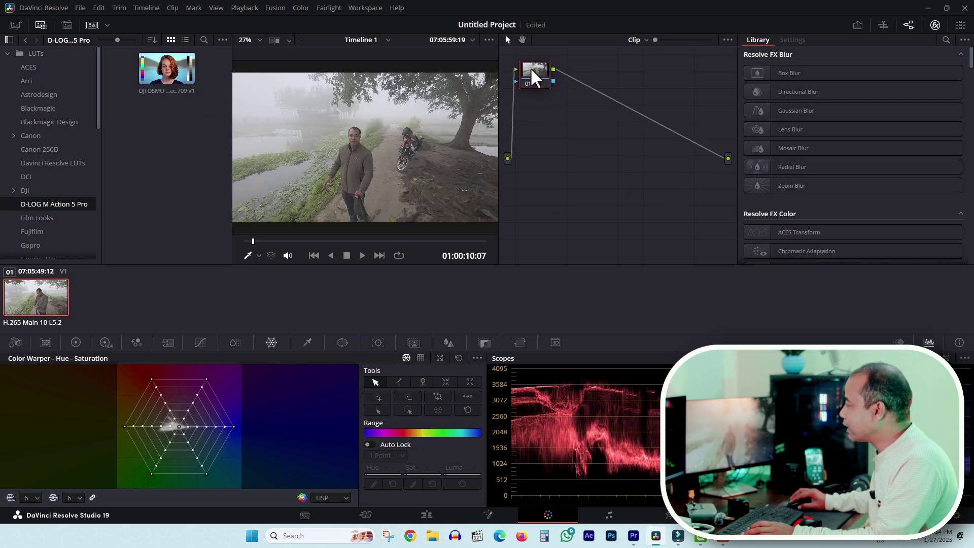
right_click(531, 68)
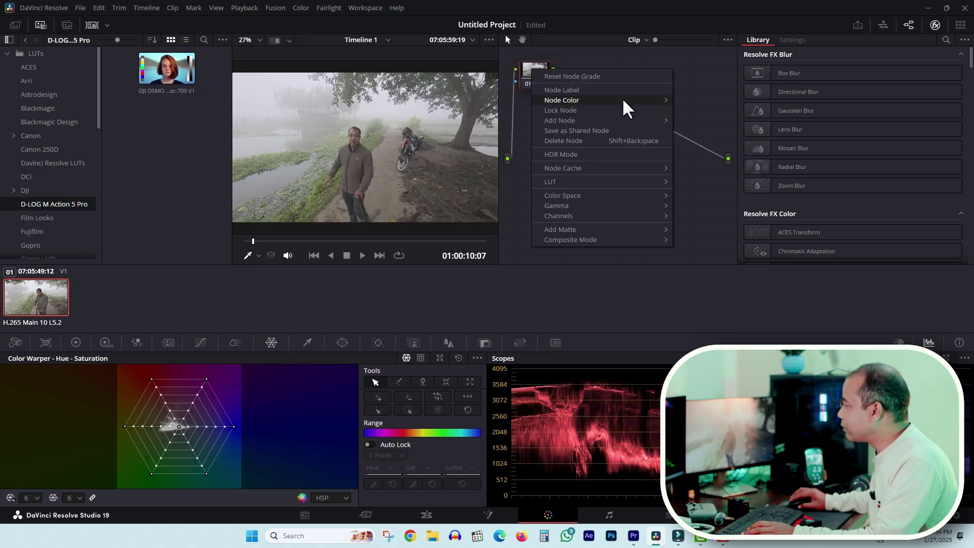
mouse_move(623, 100)
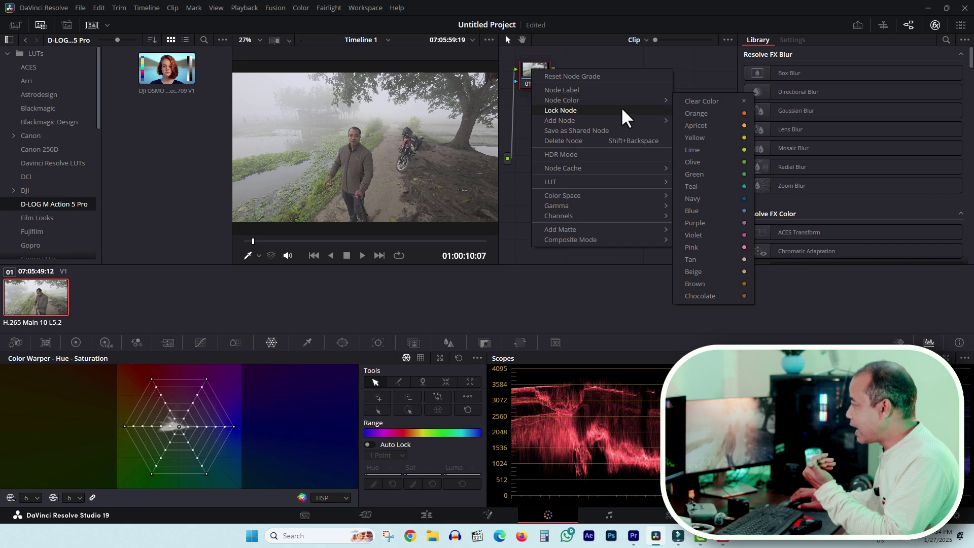
mouse_move(618, 122)
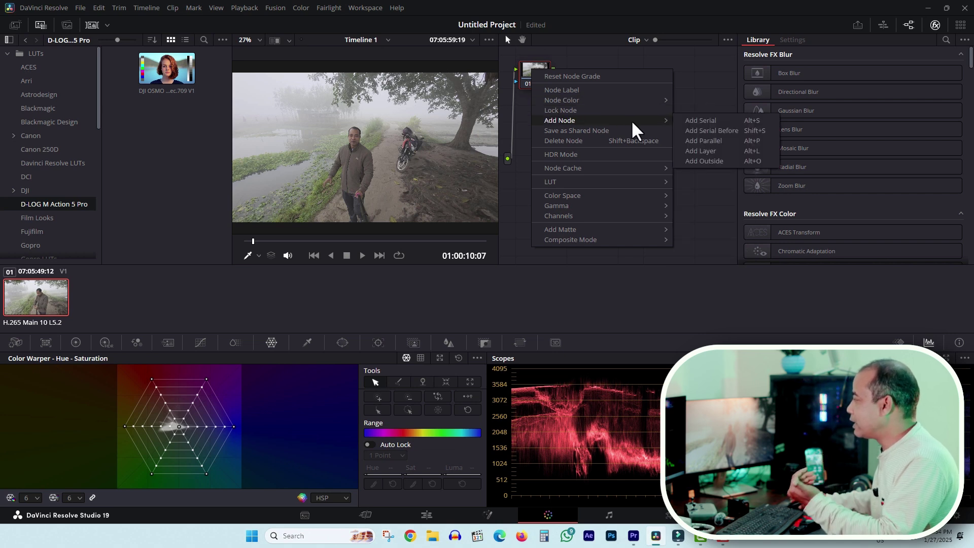
click(704, 120)
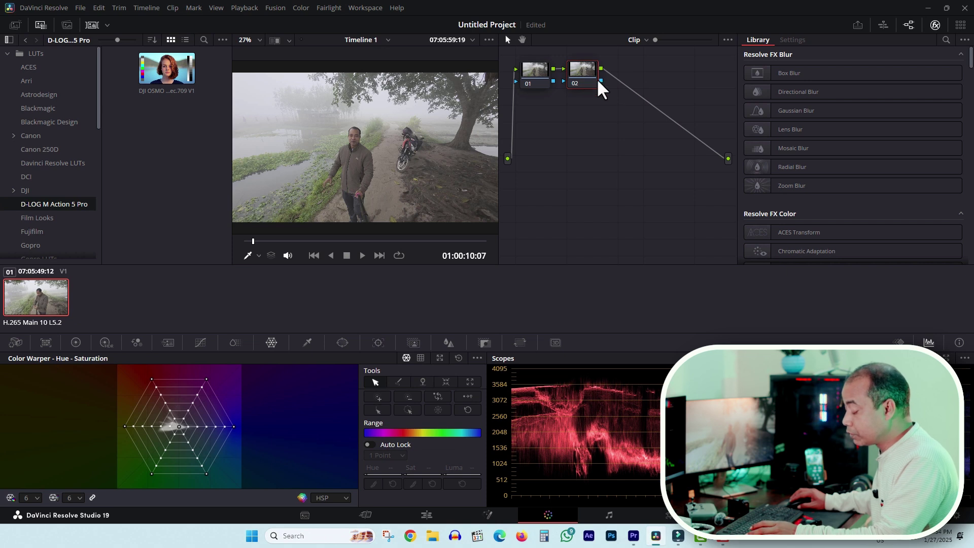
key(alt+s)
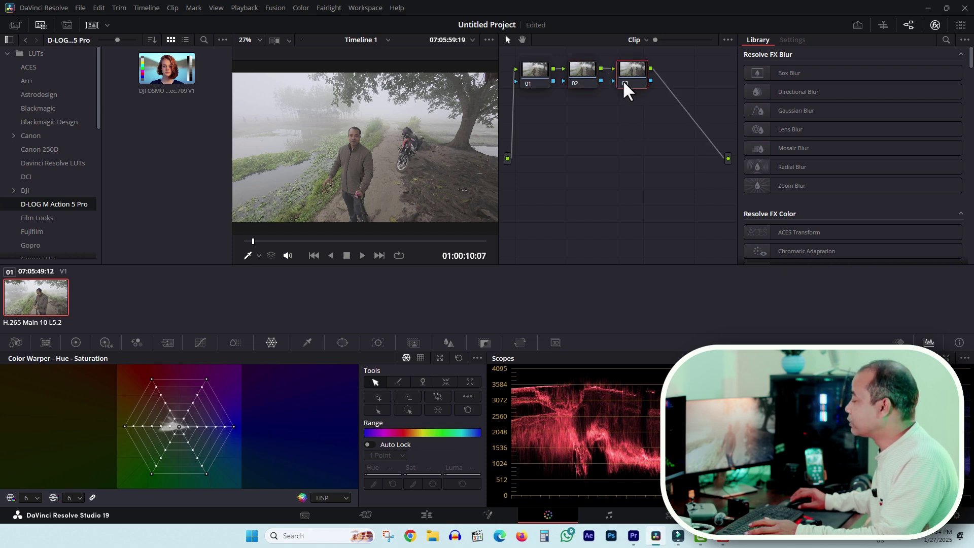
key(Delete)
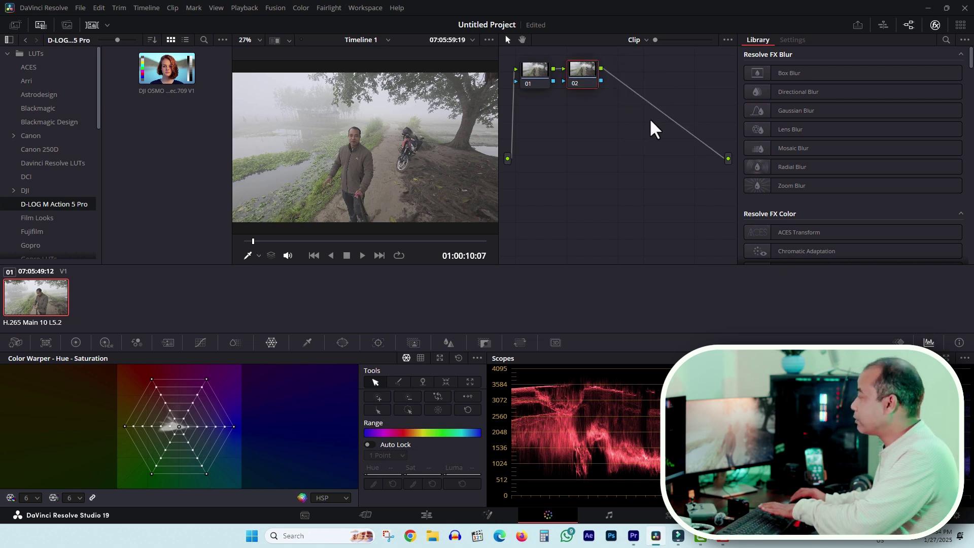
drag(577, 69, 580, 68)
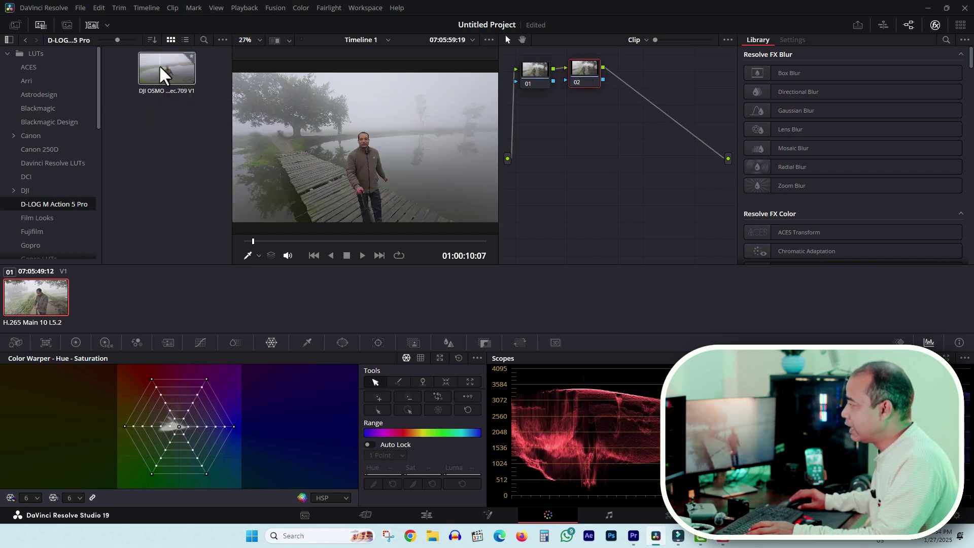
Apply the DJI OSMO Action 5 Pro D-Log M to Rec.709 LUT to node 02
right_click(159, 65)
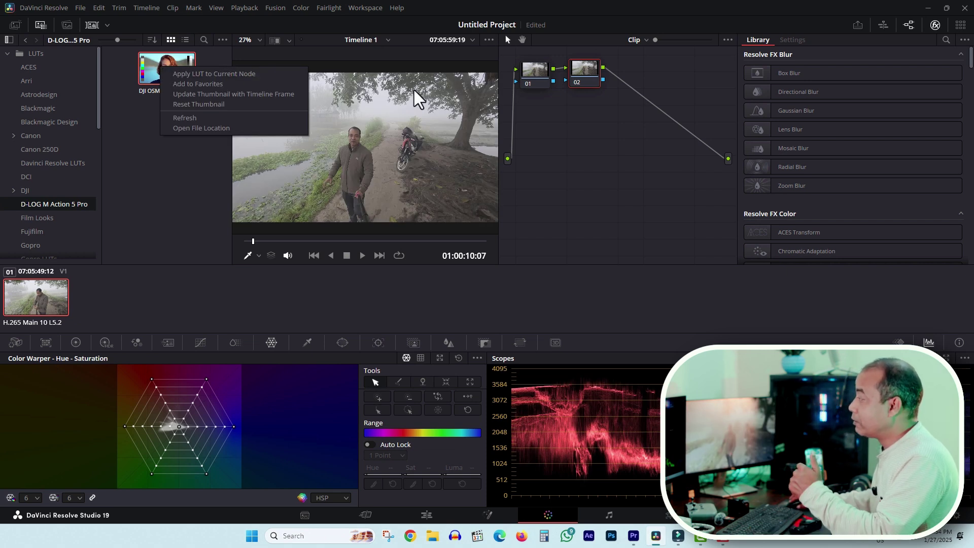
click(178, 79)
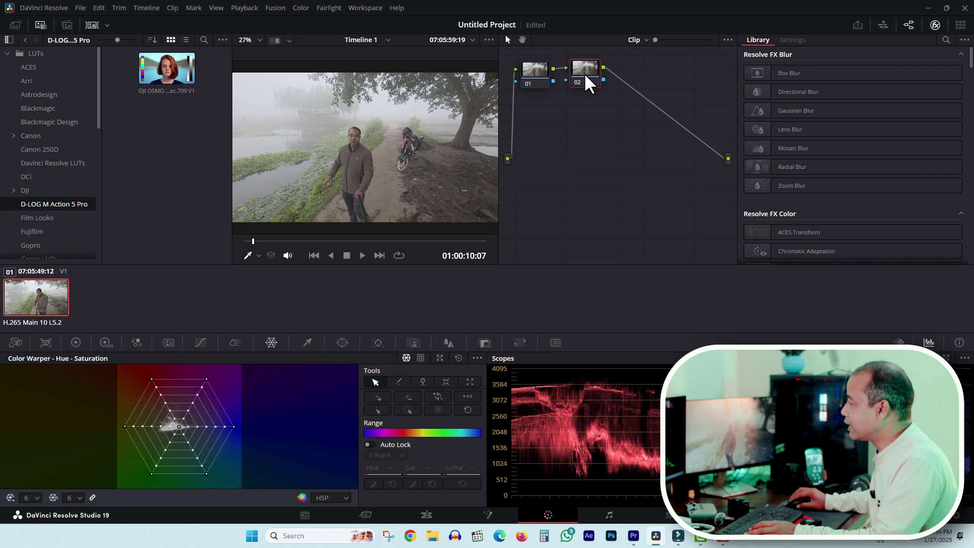
right_click(165, 74)
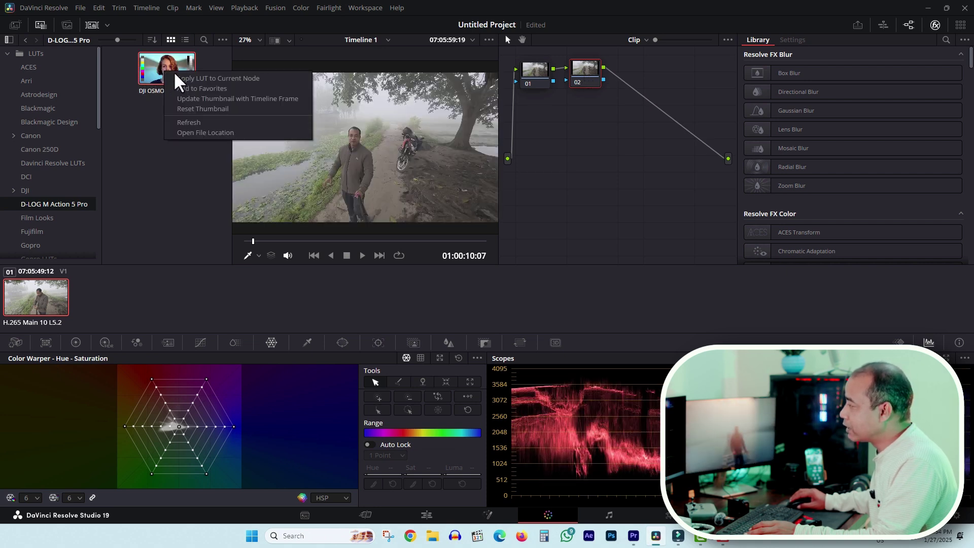
click(249, 79)
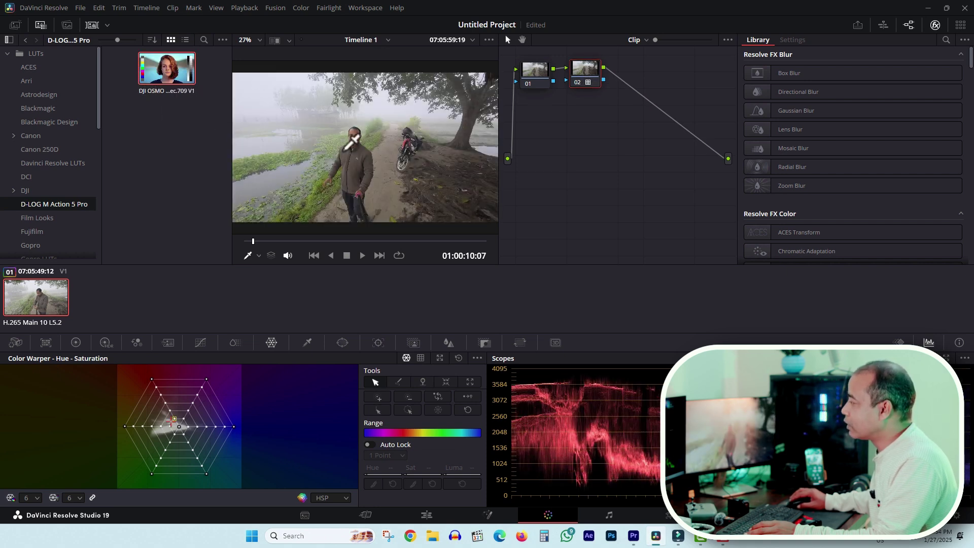
Hide the clip thumbnails and widen the viewer, with the playhead at about 01:02:24:15
drag(269, 239, 369, 240)
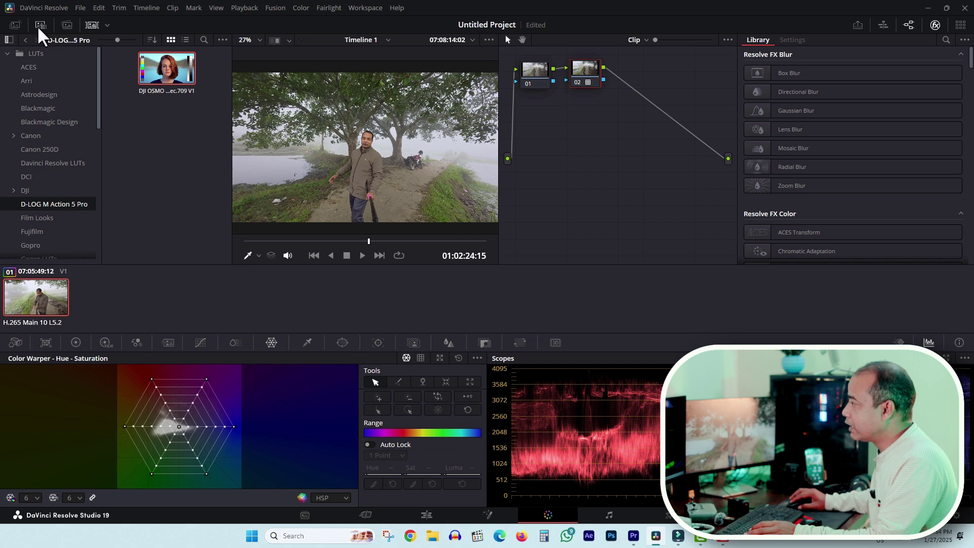
click(92, 26)
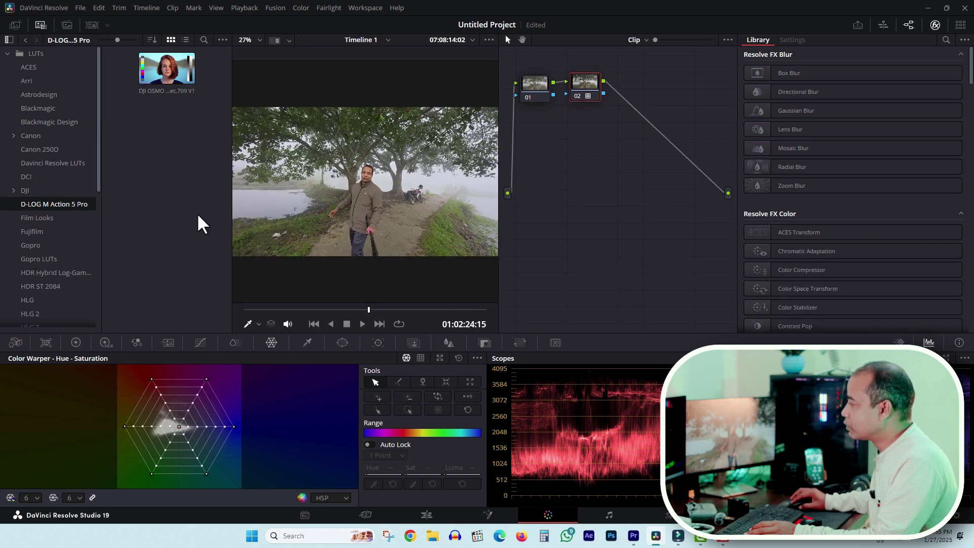
drag(502, 224, 664, 224)
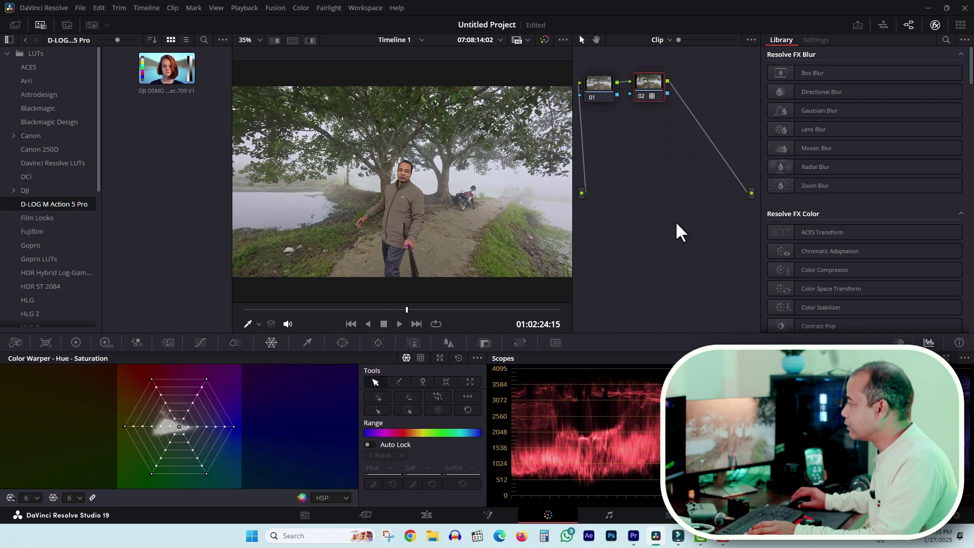
Compare the frame at about 01:02:22:02 with all grades bypassed and with them re-enabled
drag(426, 312, 404, 308)
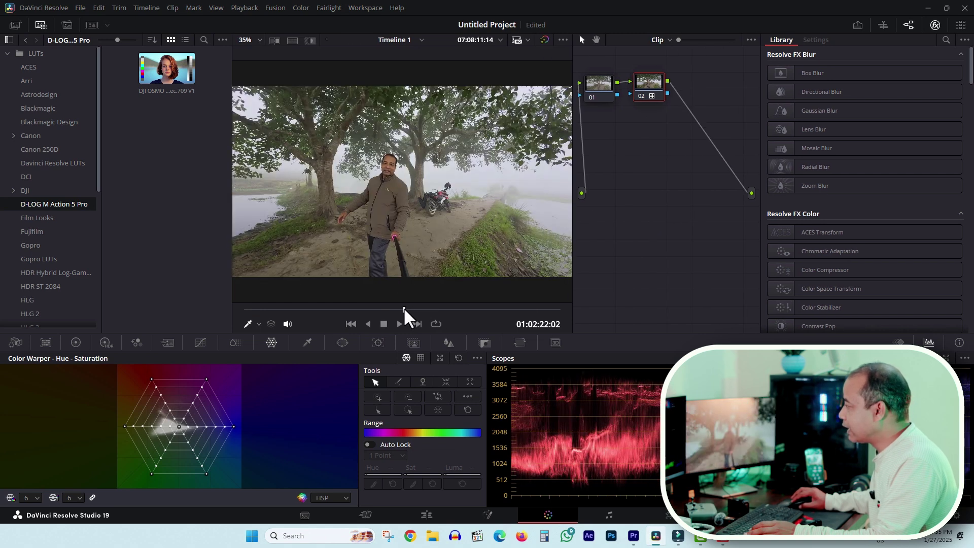
click(545, 40)
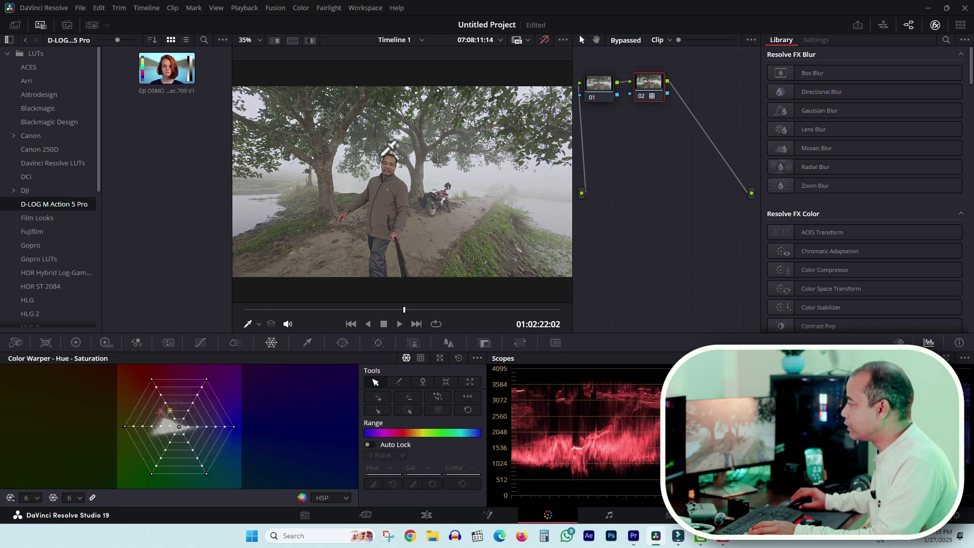
click(544, 40)
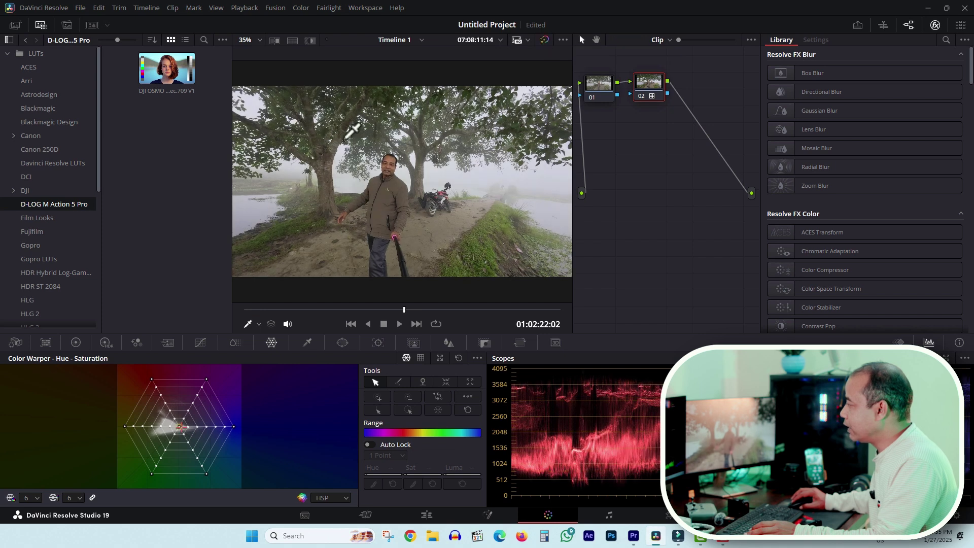
At 01:00:41:00, set node 02's primaries to Temp -240, Saturation 60.60, Shadows 13, Tint -27.50 and Contrast 1.118
drag(427, 309, 290, 306)
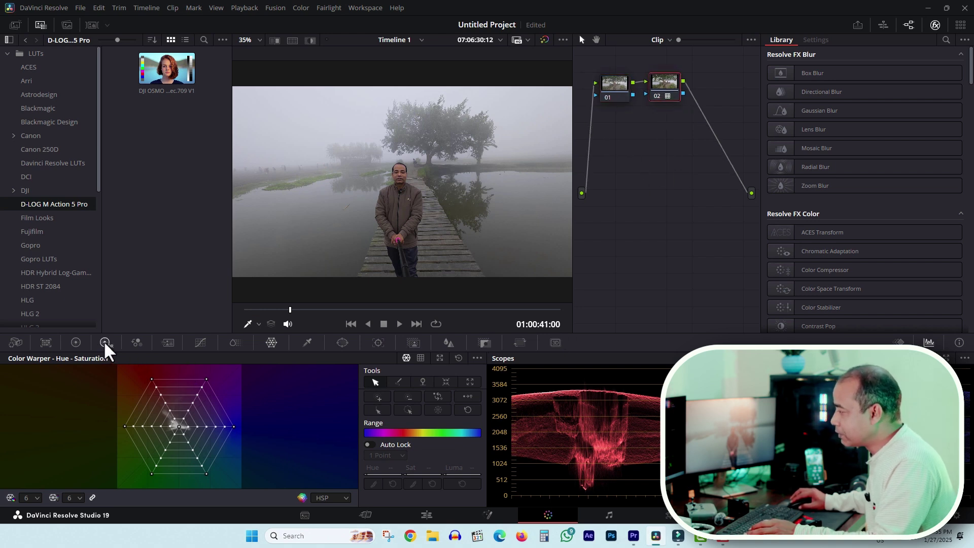
click(75, 343)
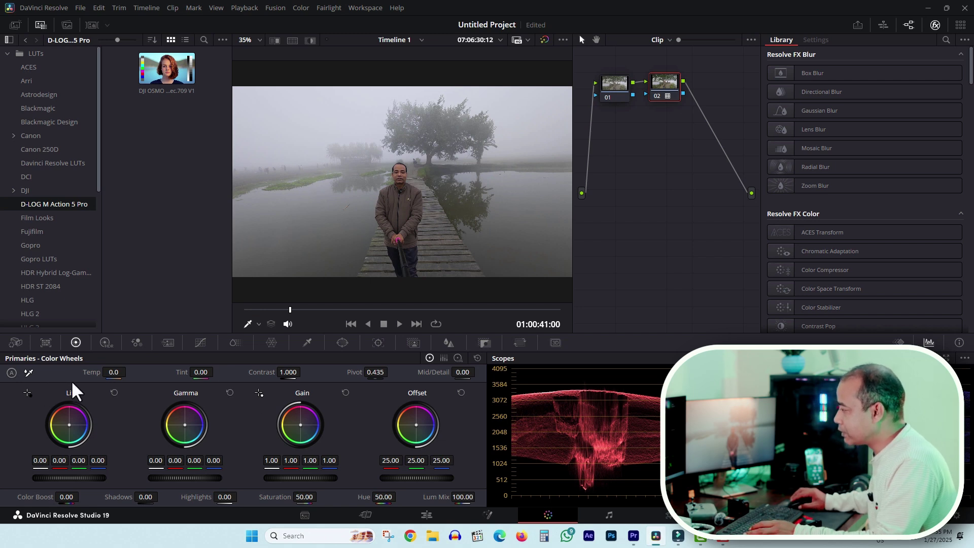
drag(115, 374, 151, 388)
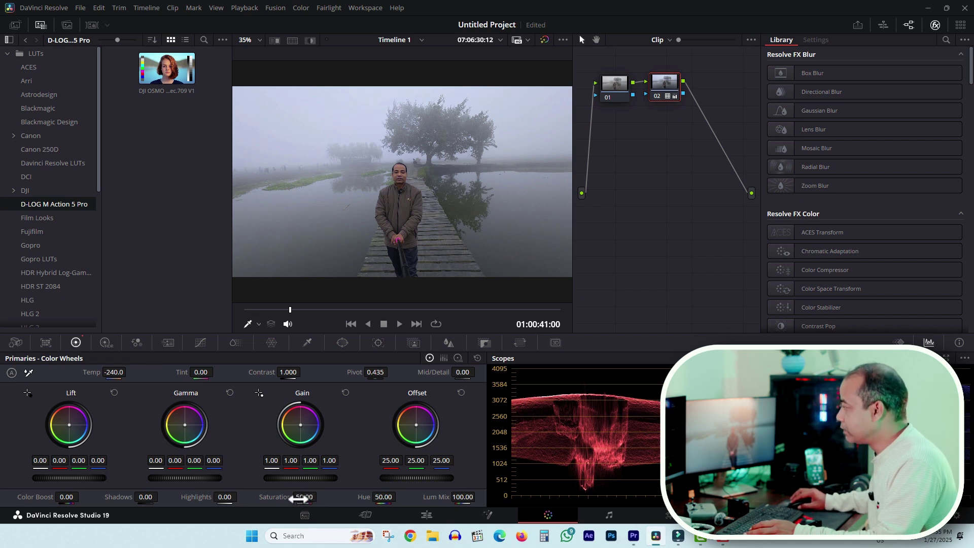
drag(299, 498, 320, 496)
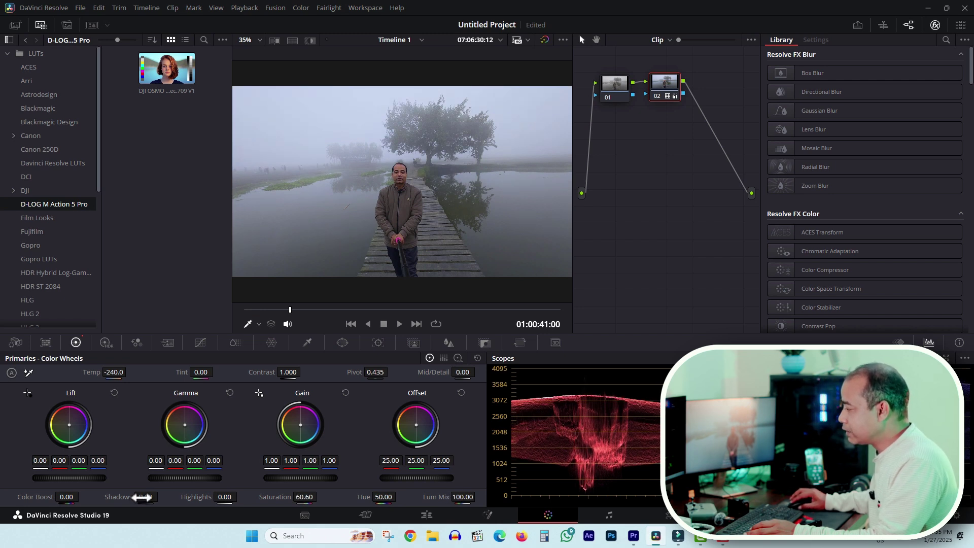
drag(141, 498, 143, 497)
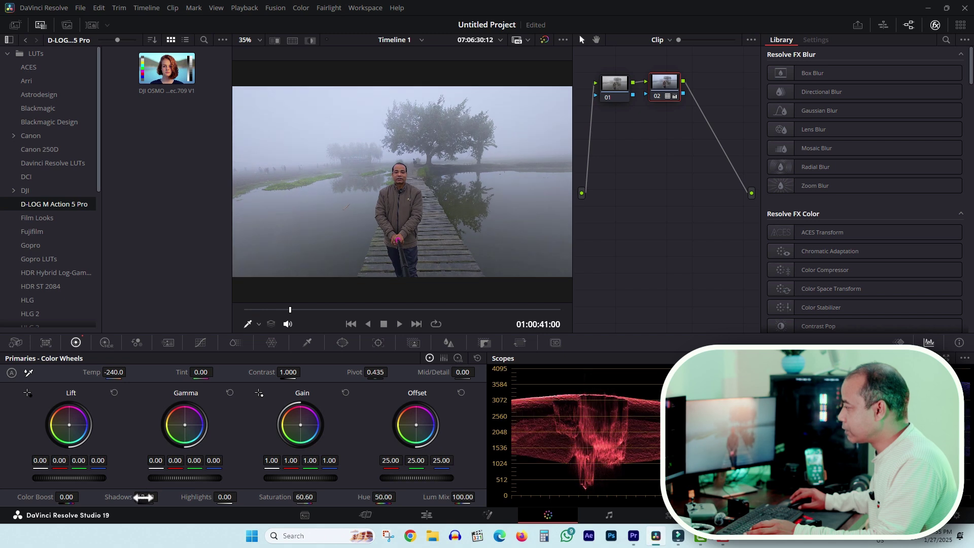
drag(205, 373, 195, 374)
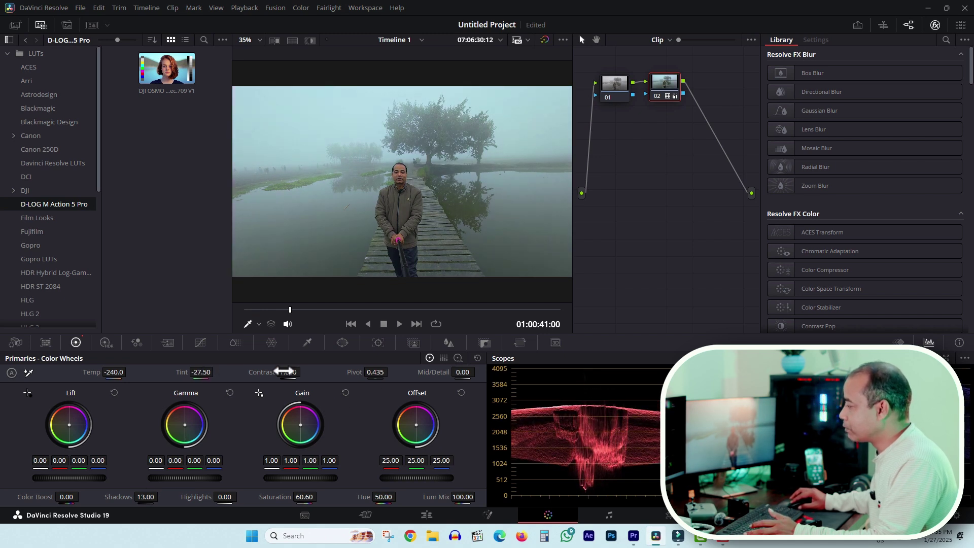
drag(284, 372, 286, 372)
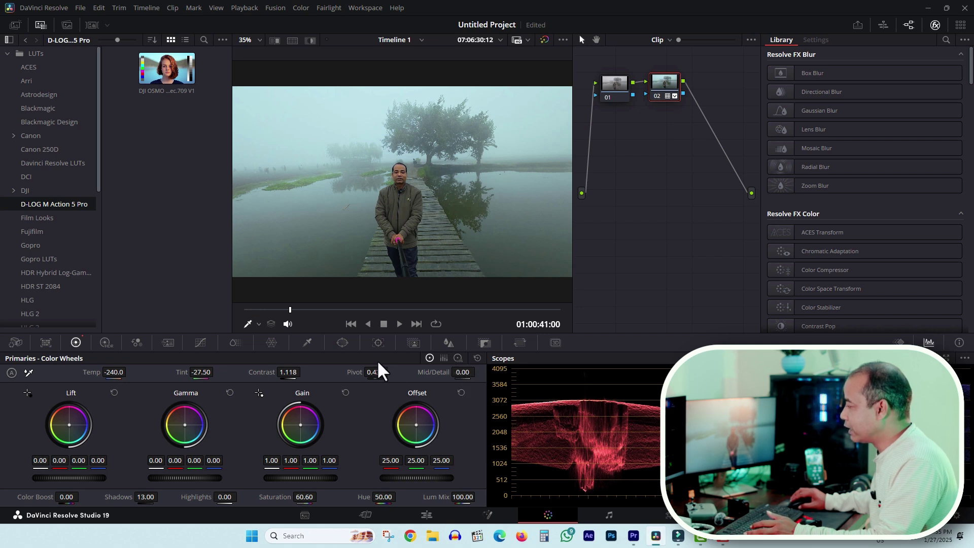
On node 02's custom curve, move the white point well inward and the black point slightly inward to increase contrast
click(201, 343)
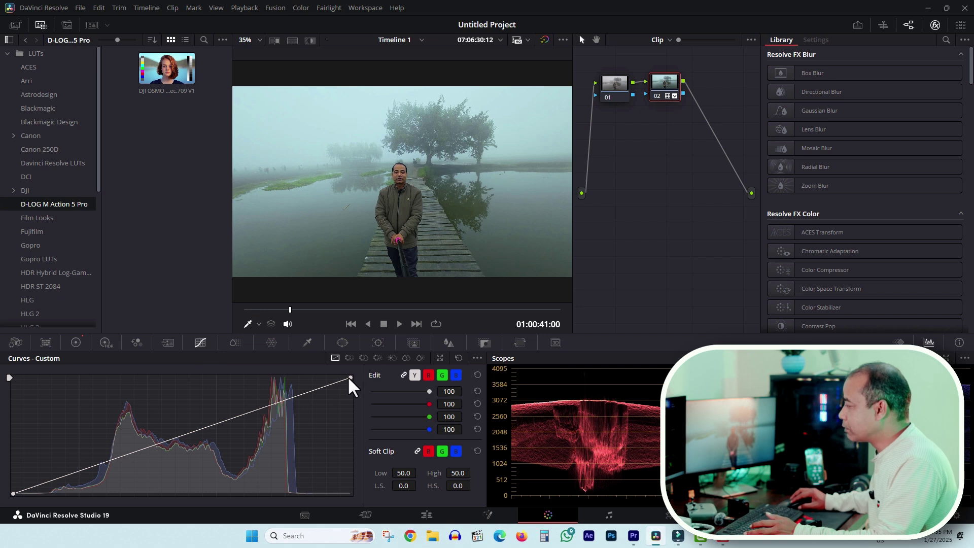
drag(349, 378, 330, 377)
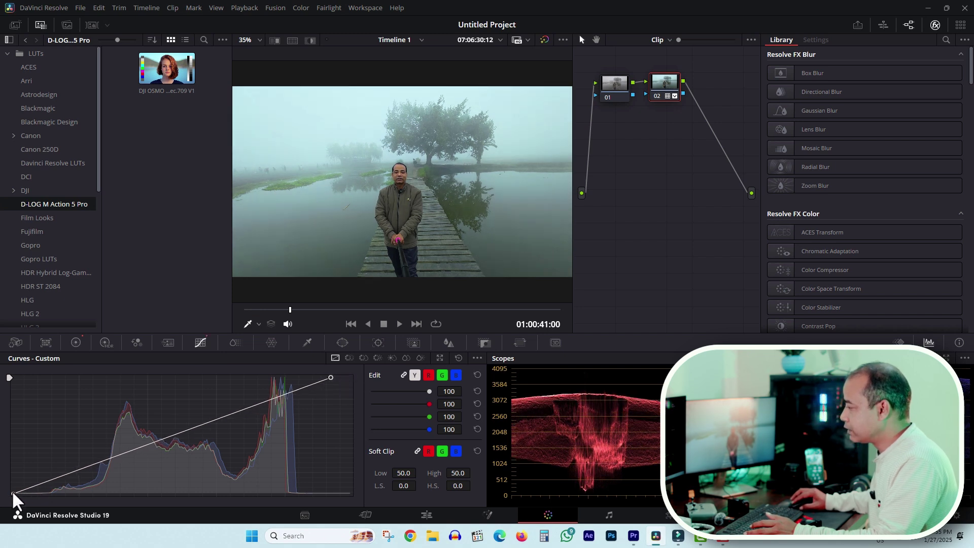
drag(12, 493, 19, 494)
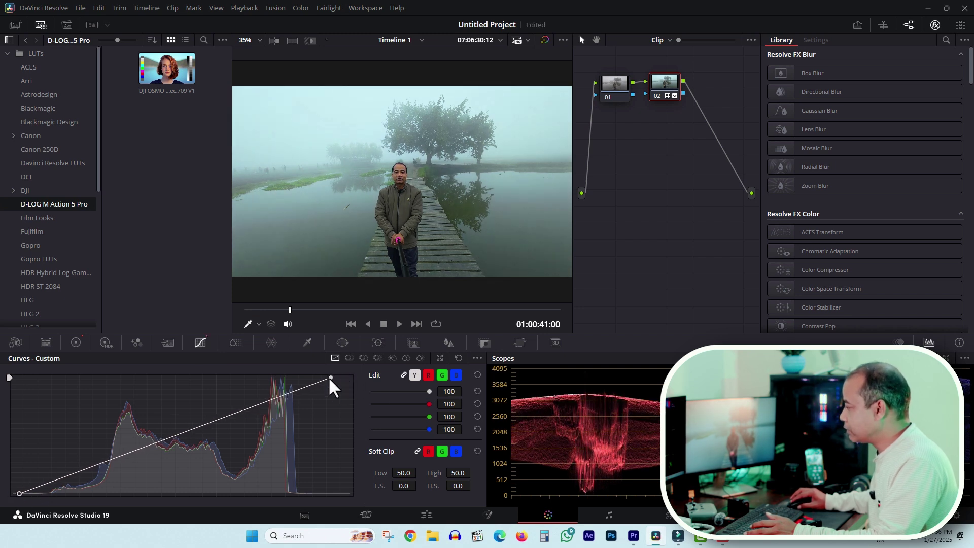
drag(330, 377, 297, 378)
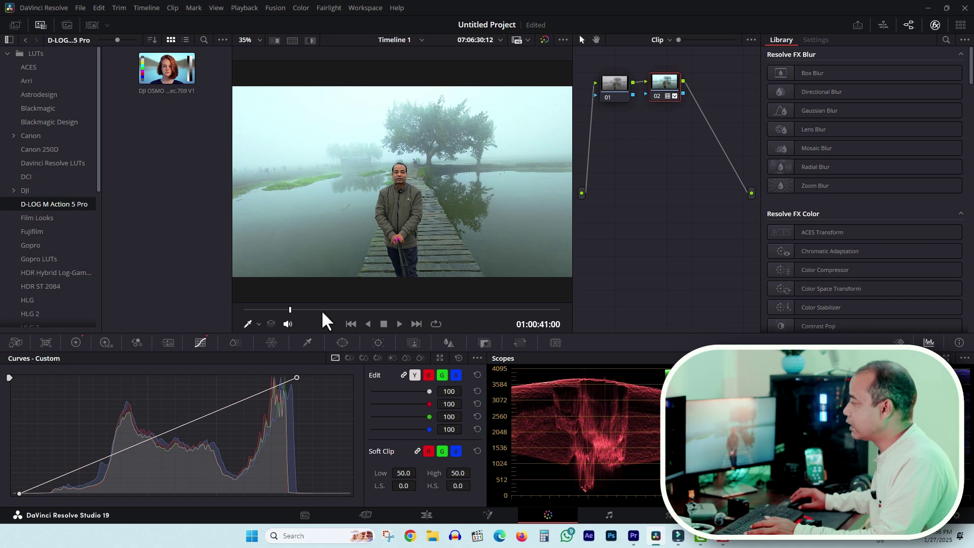
Play the graded clip from about 01:00:35:16, 01:01:09:16 and 01:01:38:03 to review the look in different shots
drag(321, 309, 284, 309)
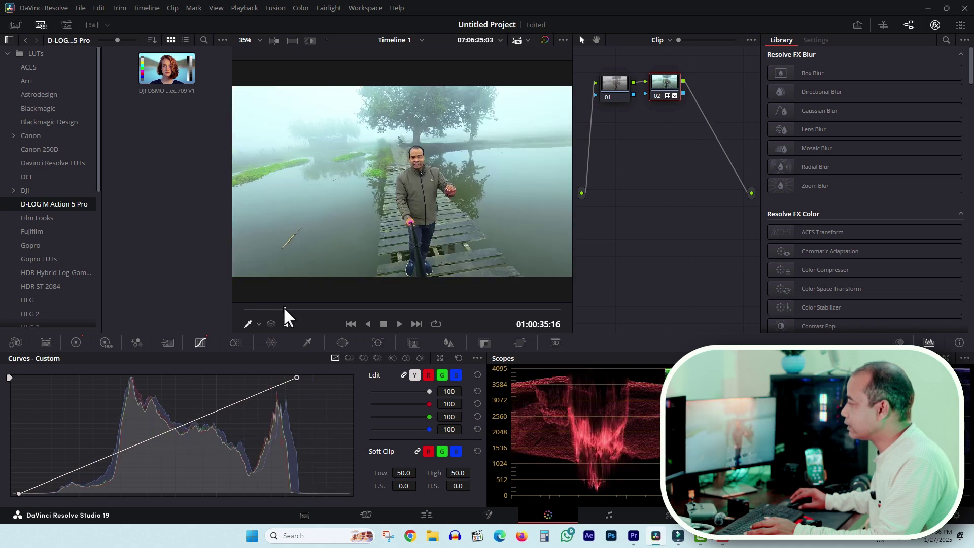
key(space)
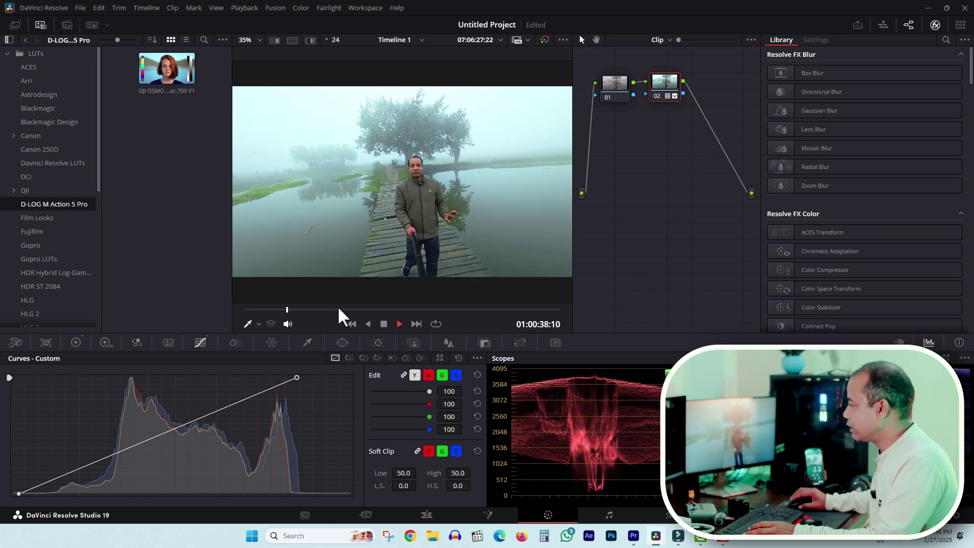
click(322, 309)
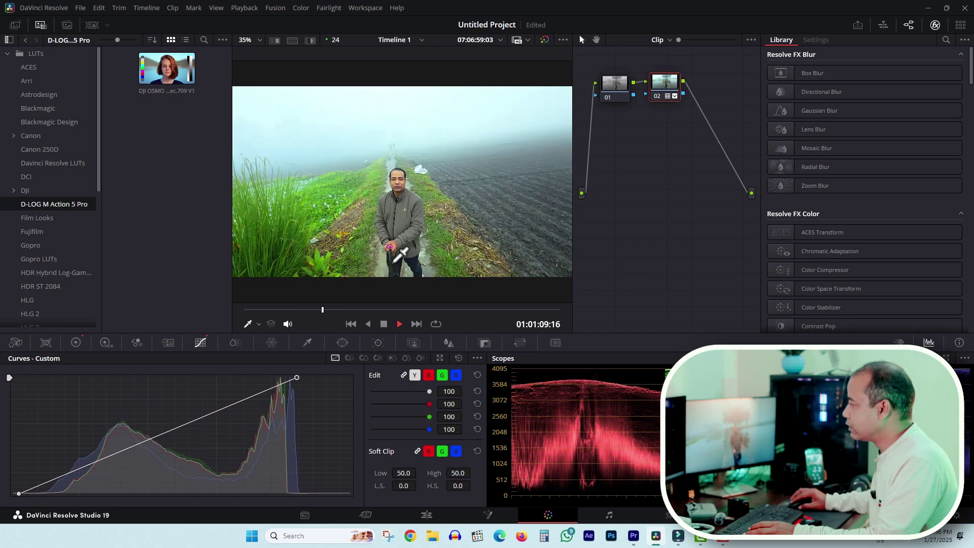
click(354, 309)
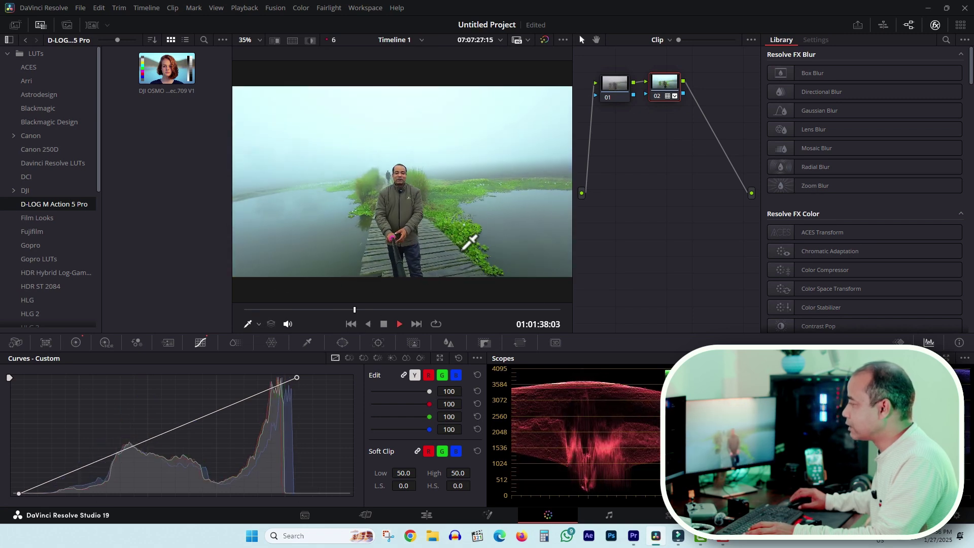
key(space)
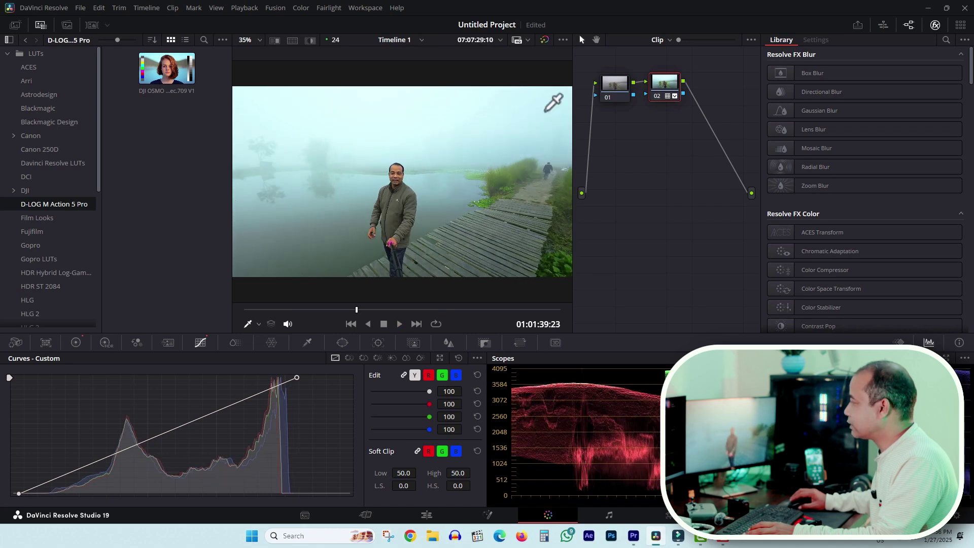
Compare the clip in full-screen playback with all grades bypassed and with them re-enabled
click(545, 40)
key(space)
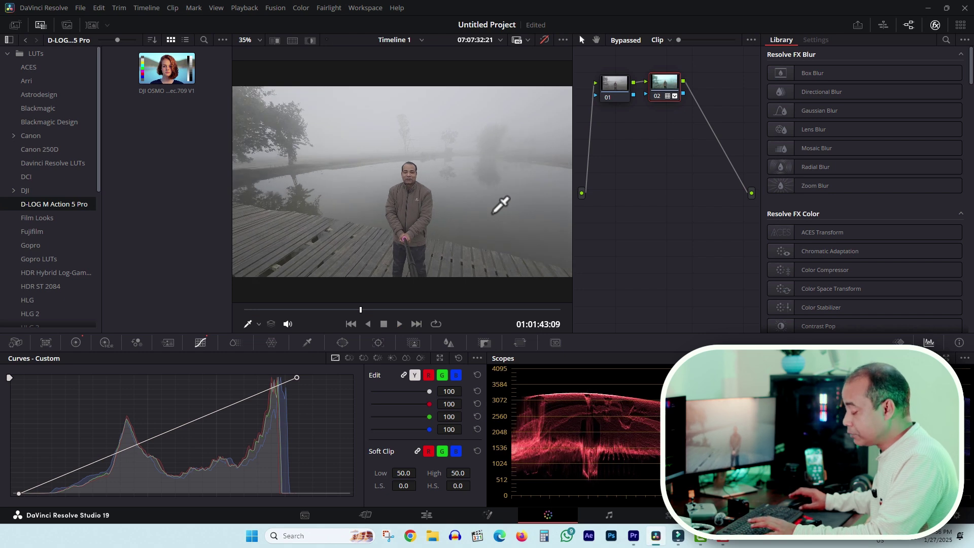
key(ctrl+f)
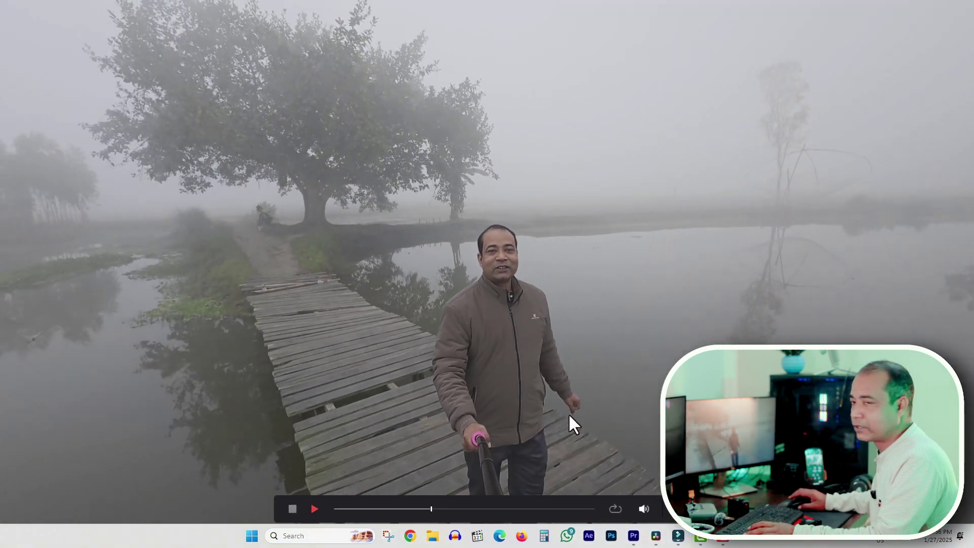
key(Escape)
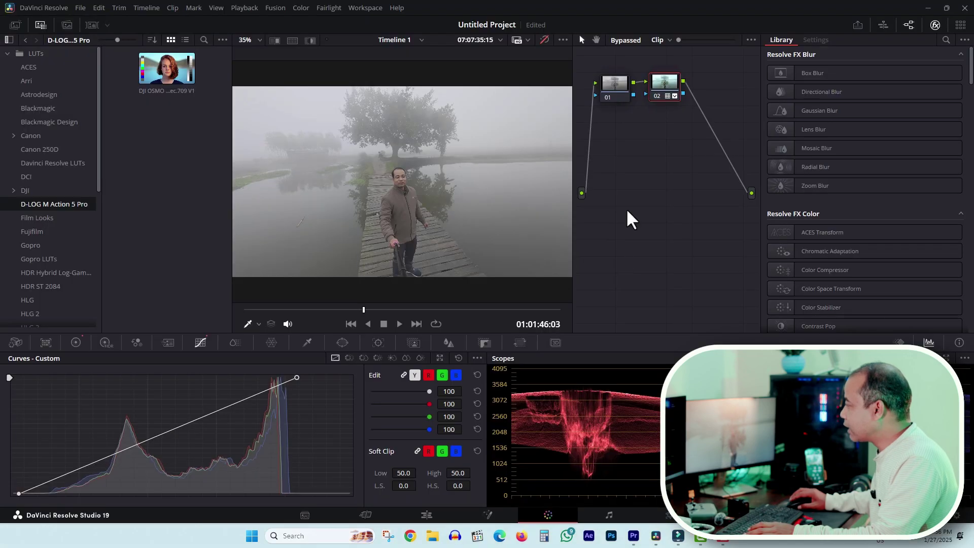
click(544, 39)
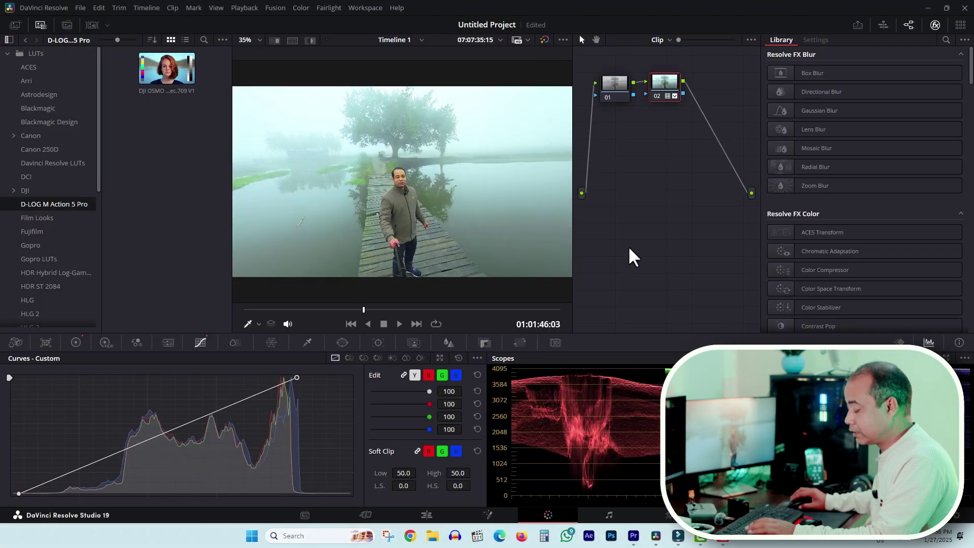
key(ctrl+f)
key(space)
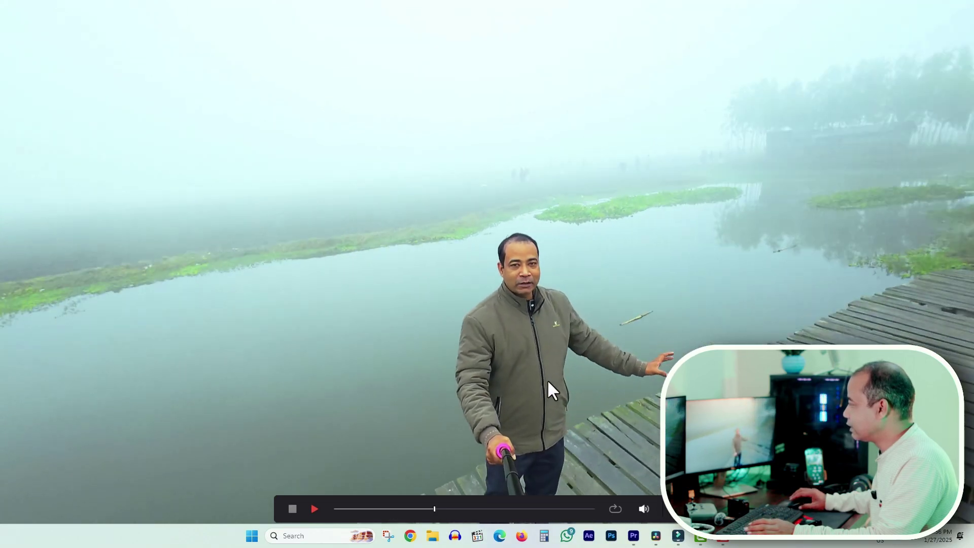
key(space)
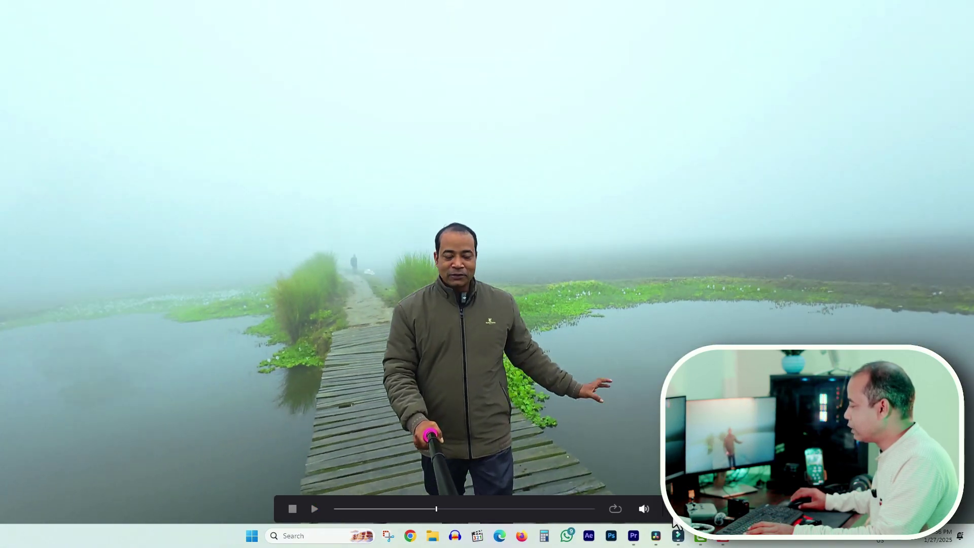
key(Escape)
click(432, 513)
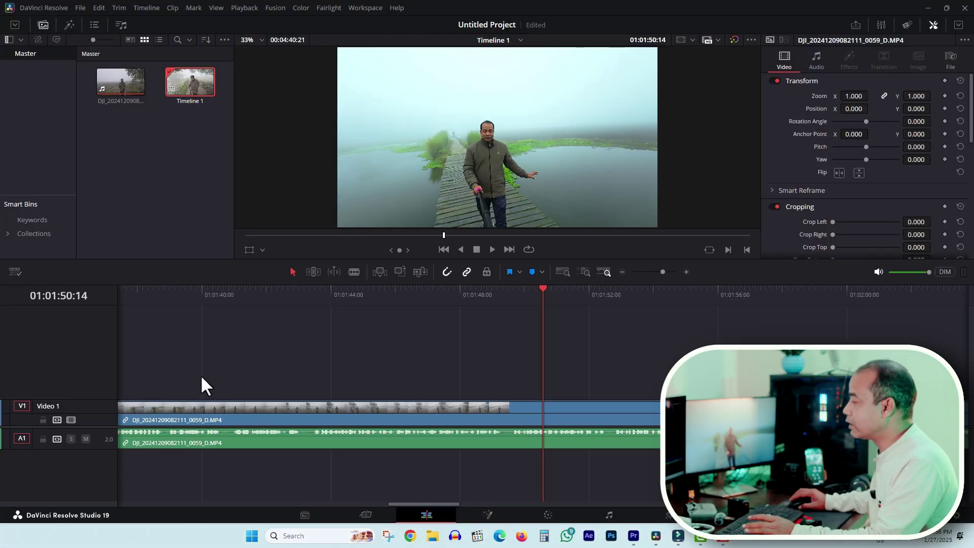
click(429, 540)
click(442, 173)
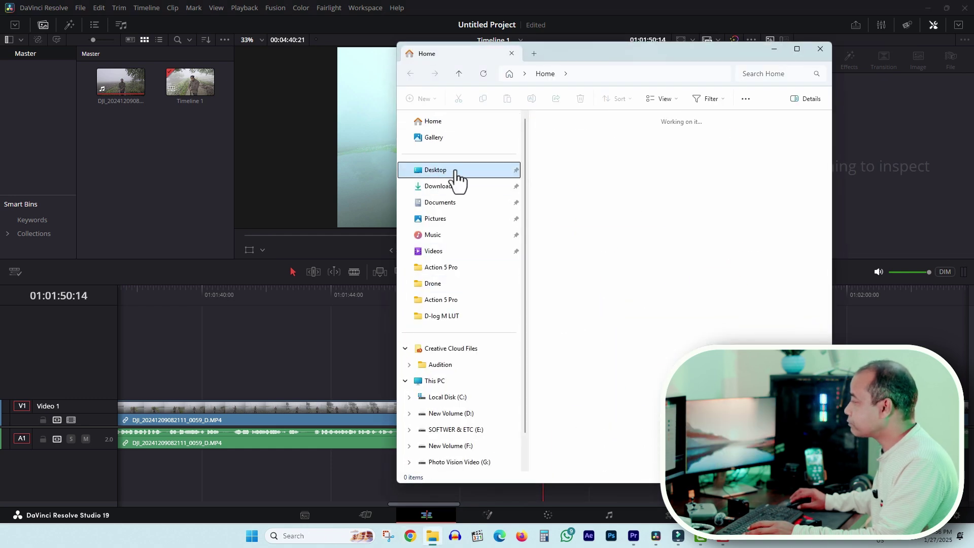
double_click(754, 202)
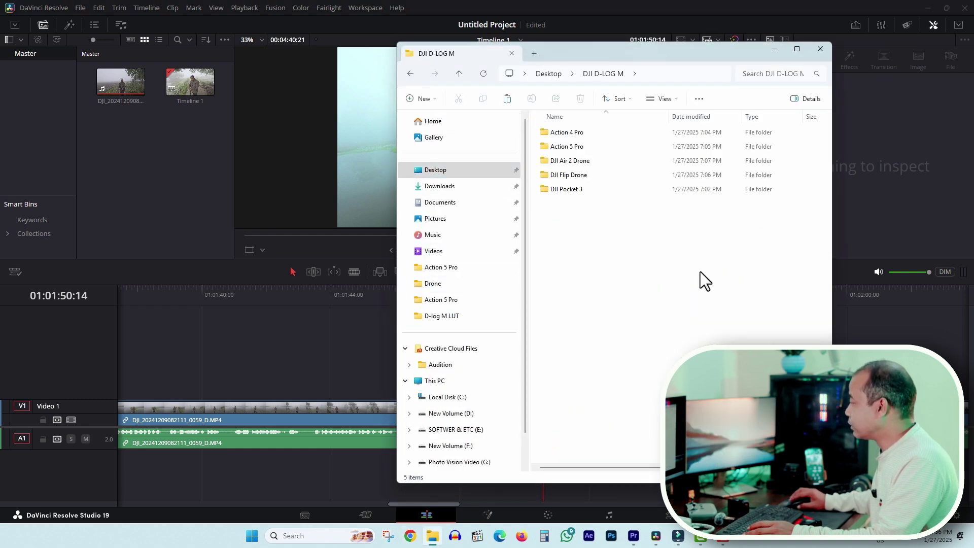
double_click(596, 178)
click(689, 149)
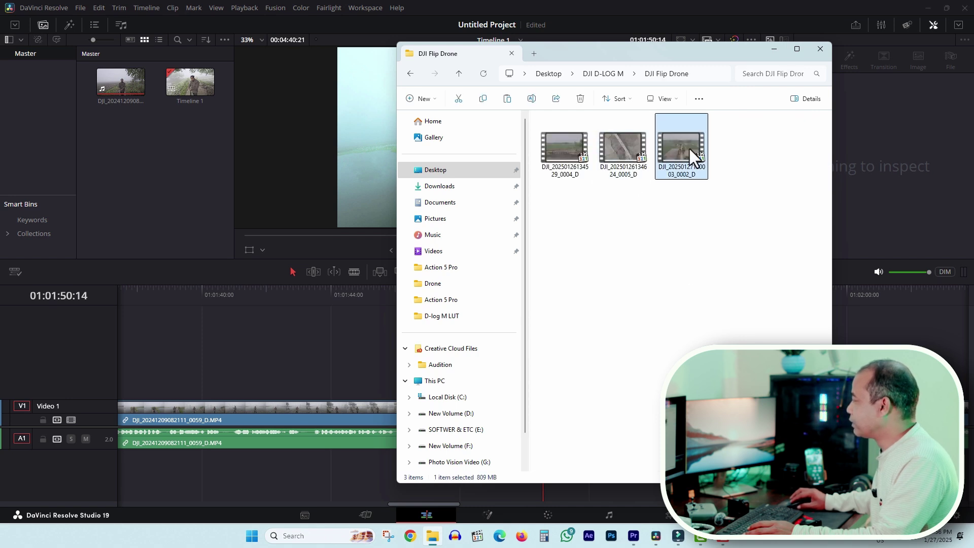
click(622, 148)
drag(626, 138, 144, 172)
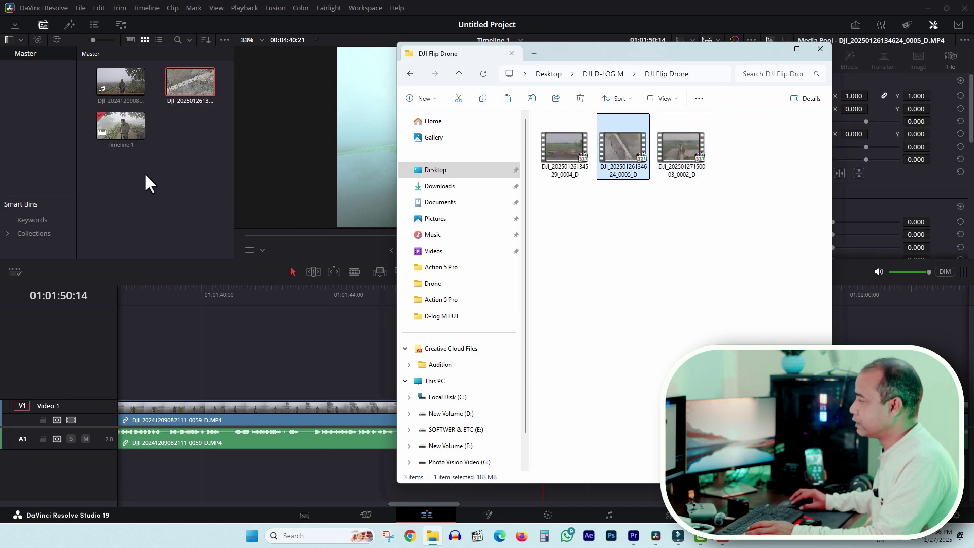
click(181, 83)
scroll(486, 344, down, 5)
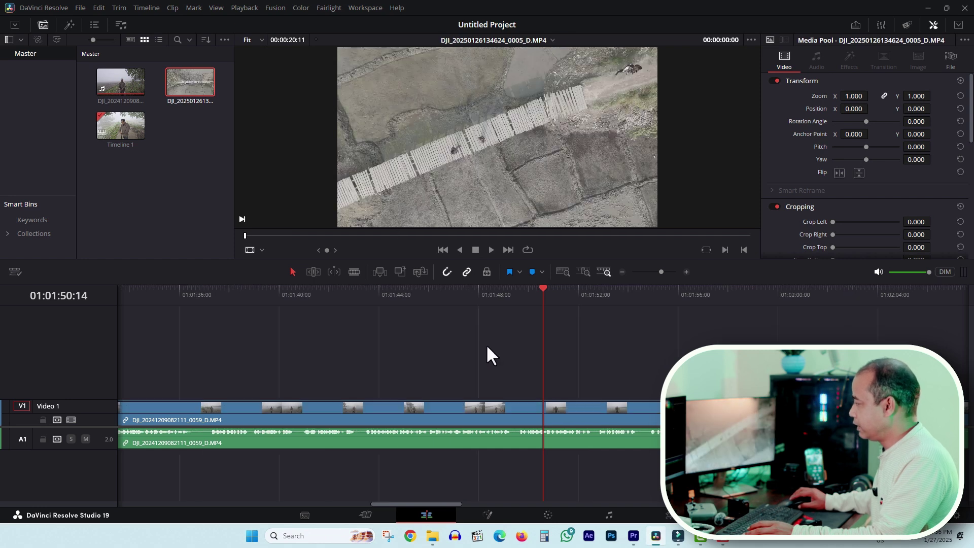
click(665, 299)
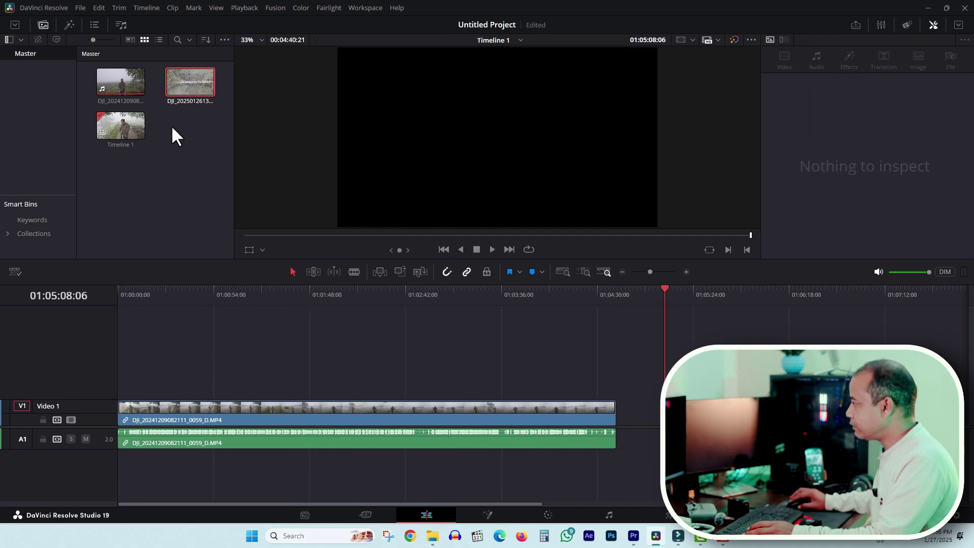
drag(189, 83, 636, 420)
click(648, 298)
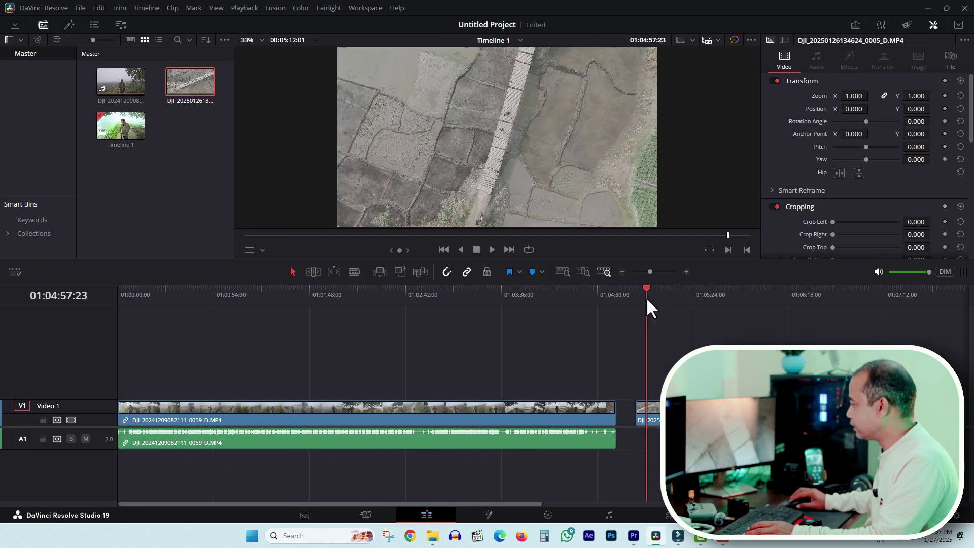
scroll(464, 321, up, 5)
drag(483, 295, 491, 302)
key(ctrl+s)
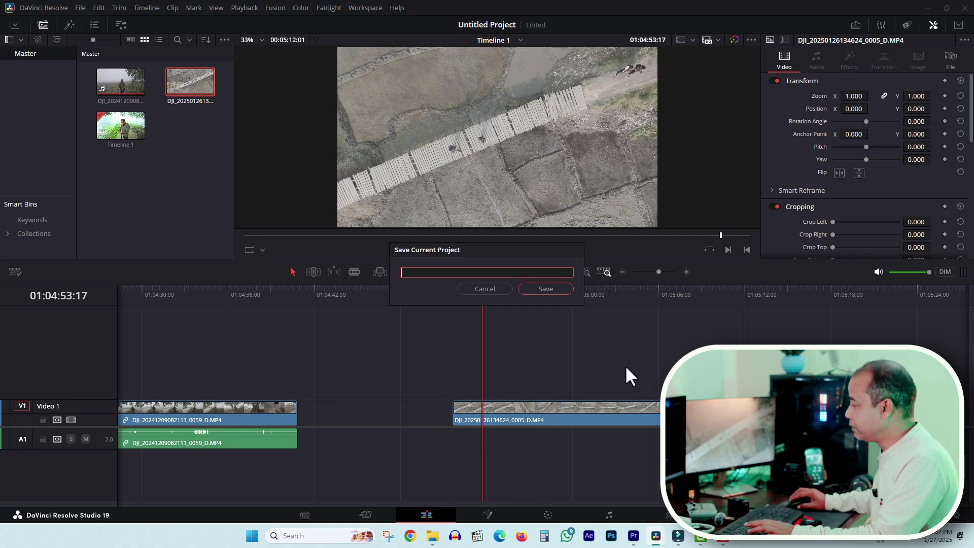
click(486, 289)
Select the drone clip and open the LUT folder from the project's Color Management settings in a maximized window
click(570, 420)
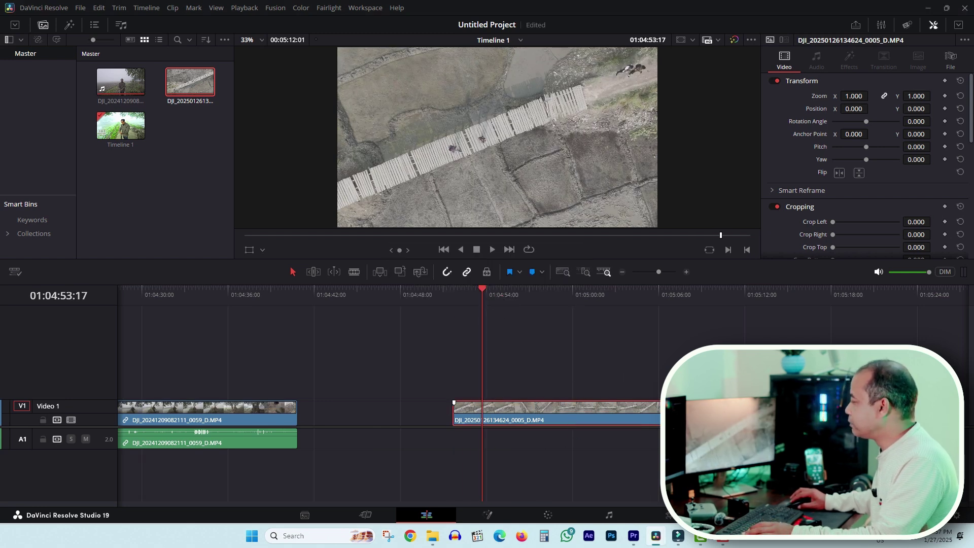
click(956, 516)
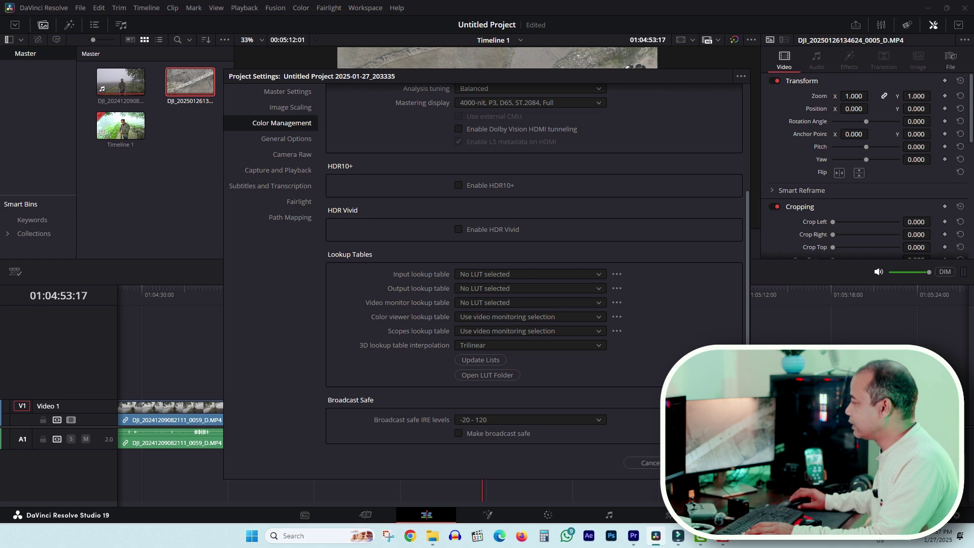
click(499, 376)
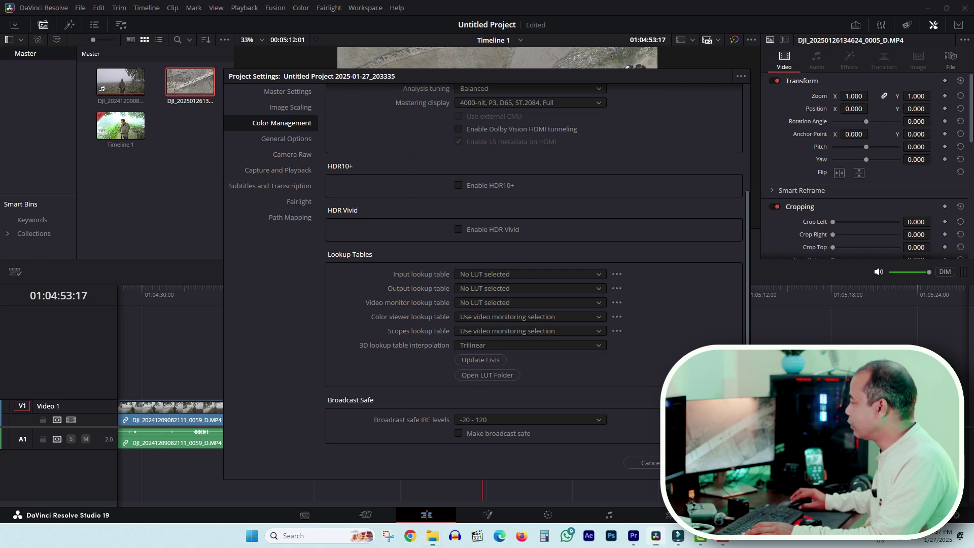
drag(708, 64, 837, 44)
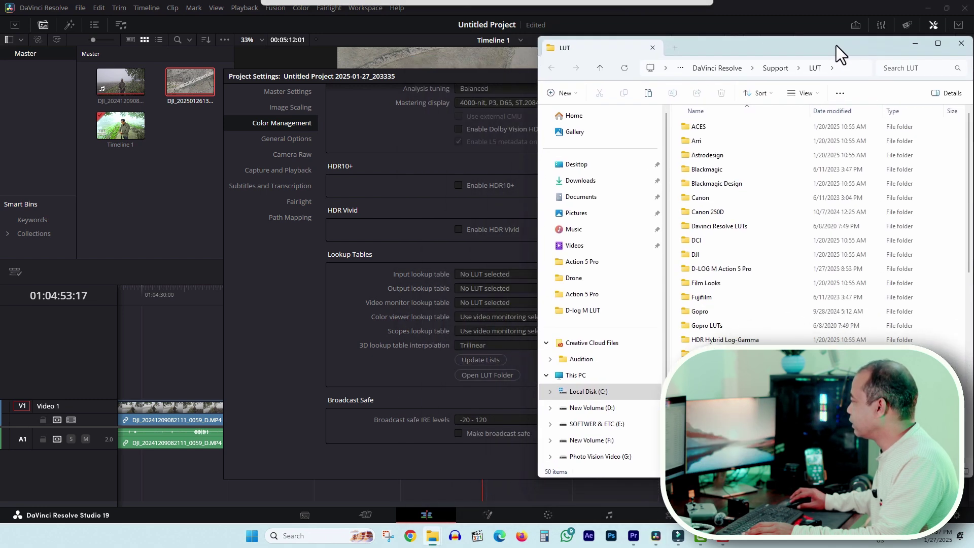
click(938, 43)
Create a folder named DJI Flip inside the LUT folder, open it, and restore the window to its smaller size
right_click(750, 232)
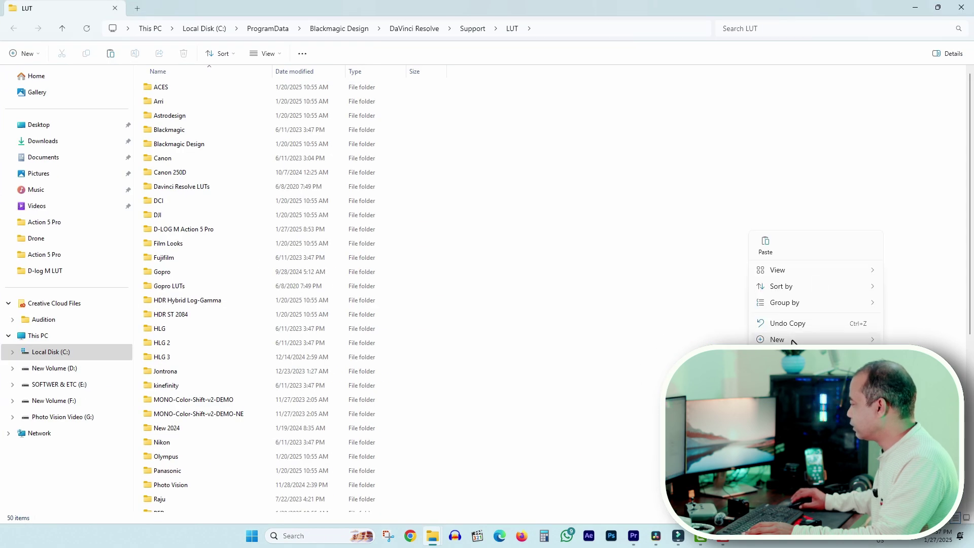
mouse_move(794, 341)
click(704, 340)
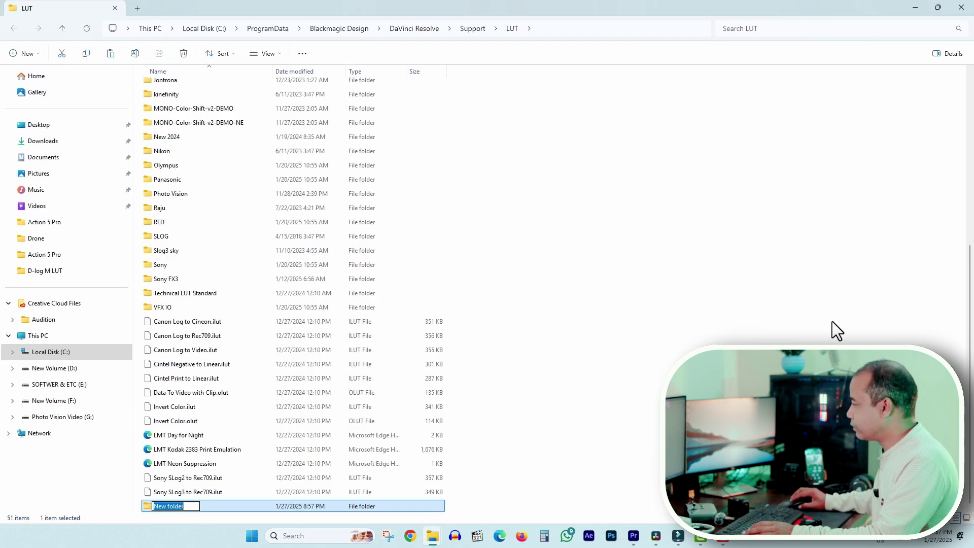
text(DJI )
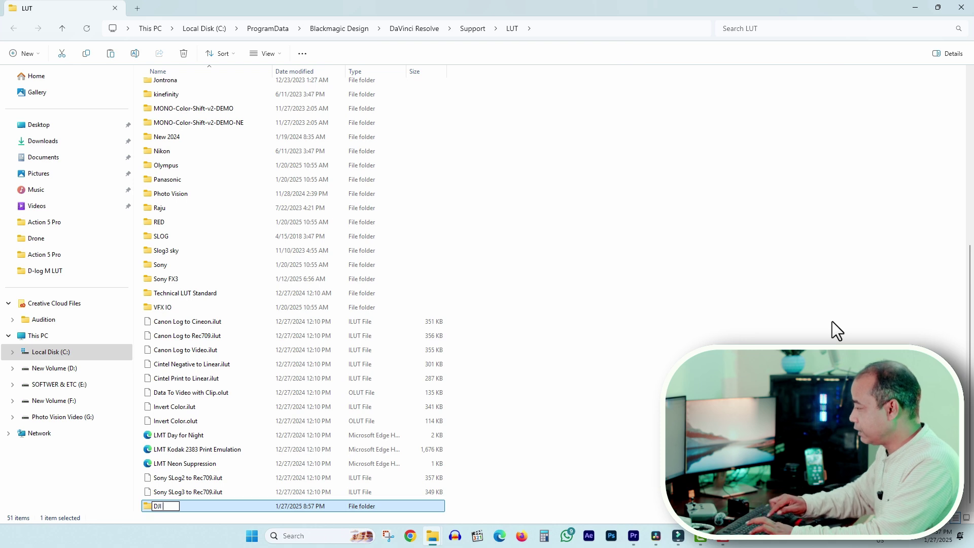
text(F)
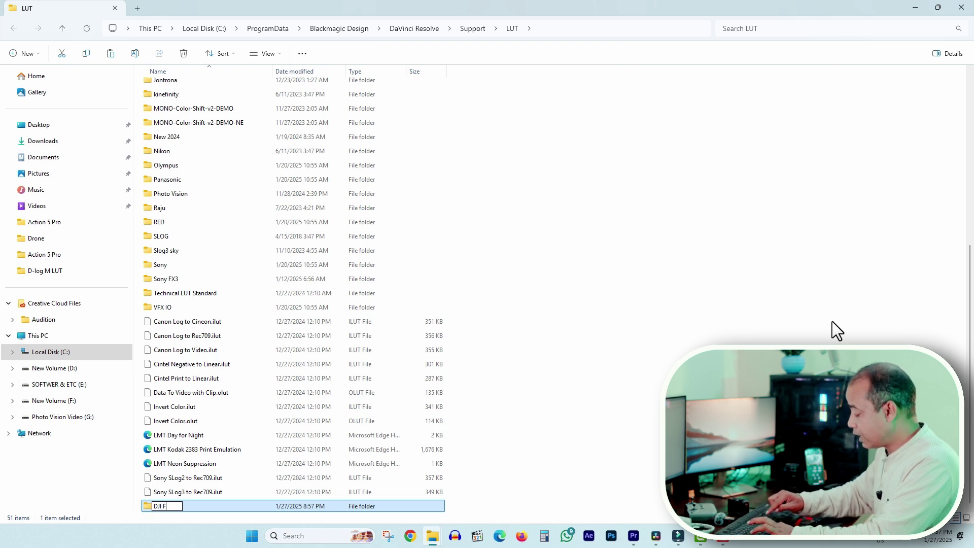
text(lip)
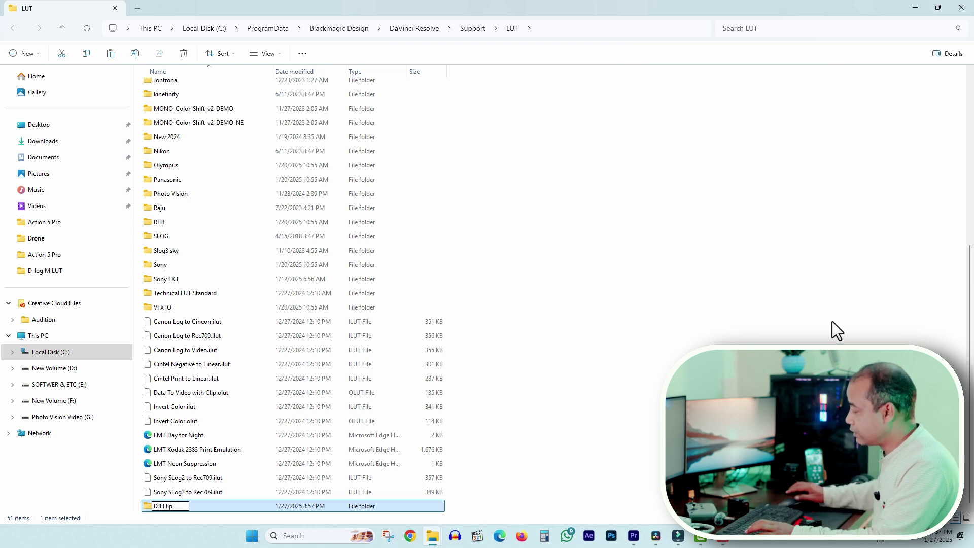
click(796, 341)
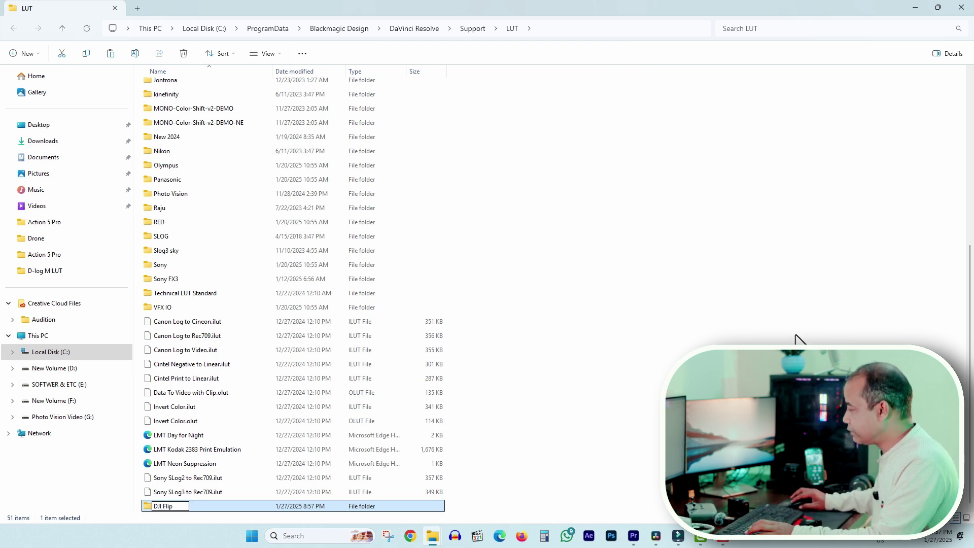
double_click(175, 507)
click(939, 11)
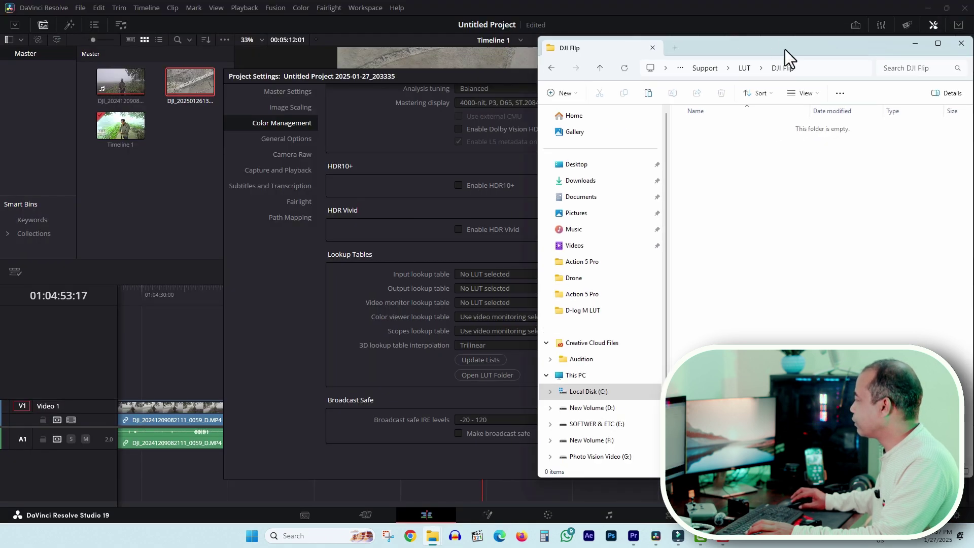
Bring up a second folder window beside the DJI Flip LUT folder and open the desktop folder D-log M LUT in it
drag(785, 50, 768, 51)
mouse_move(434, 537)
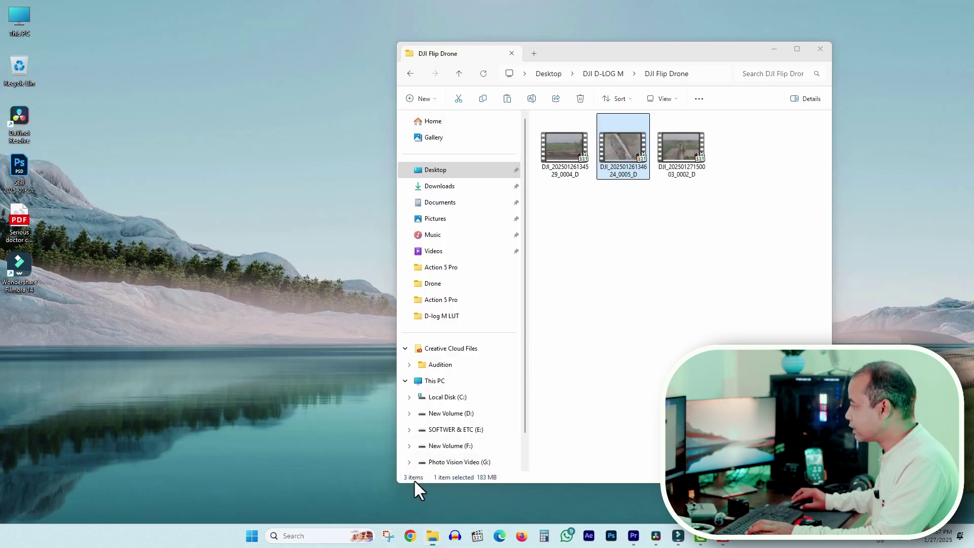
click(414, 479)
drag(711, 54, 397, 77)
click(95, 96)
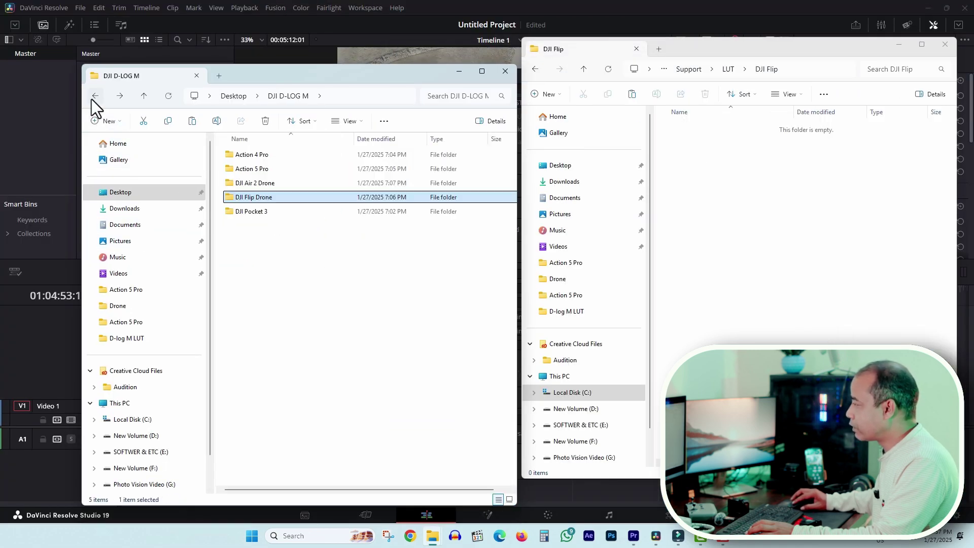
click(95, 97)
double_click(309, 361)
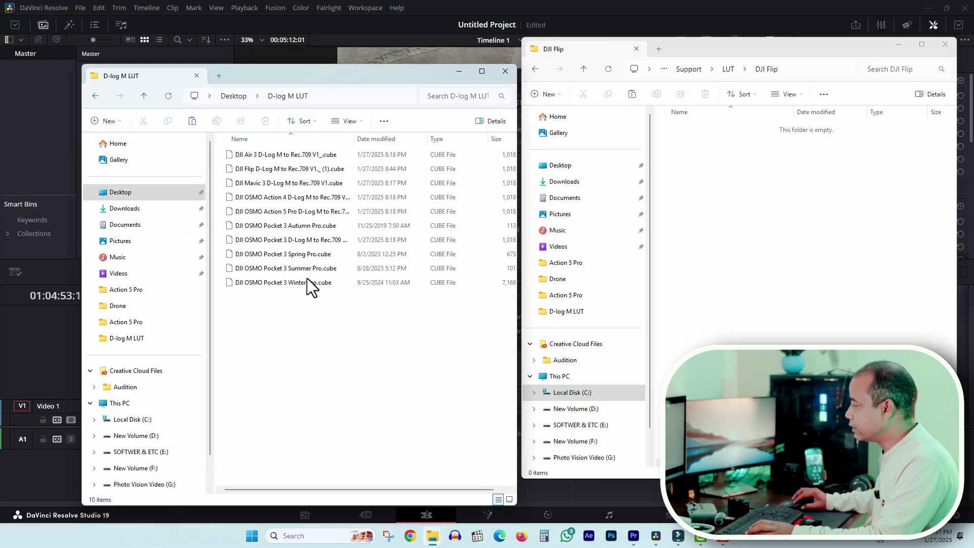
Copy "DJI Flip D-Log M to Rec.709 V1._ (1).cube" into the DJI Flip LUT folder
click(275, 170)
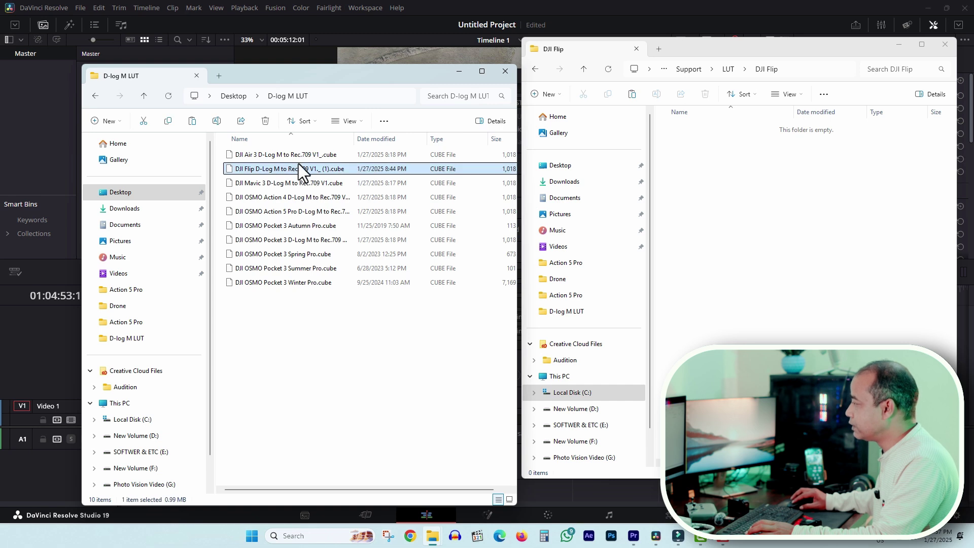
right_click(295, 169)
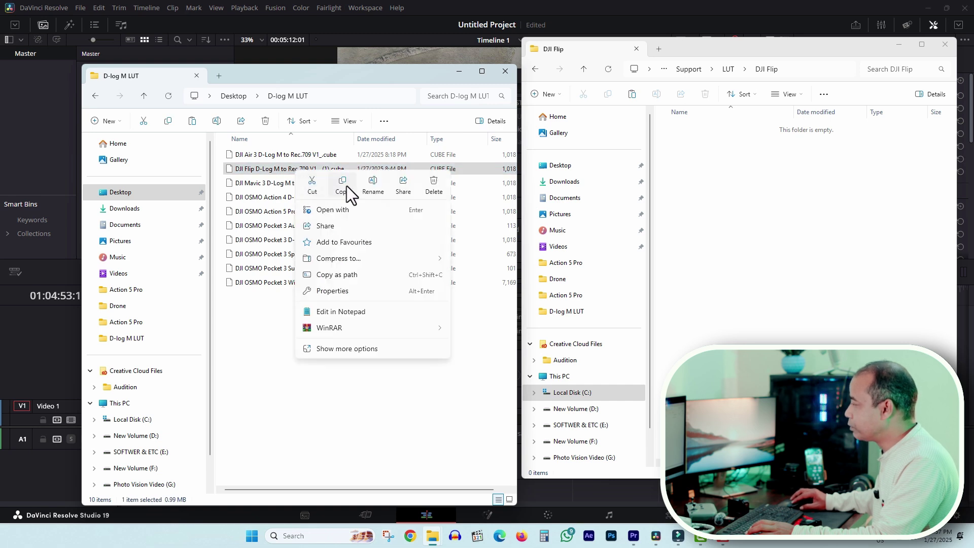
click(346, 186)
right_click(795, 218)
click(802, 230)
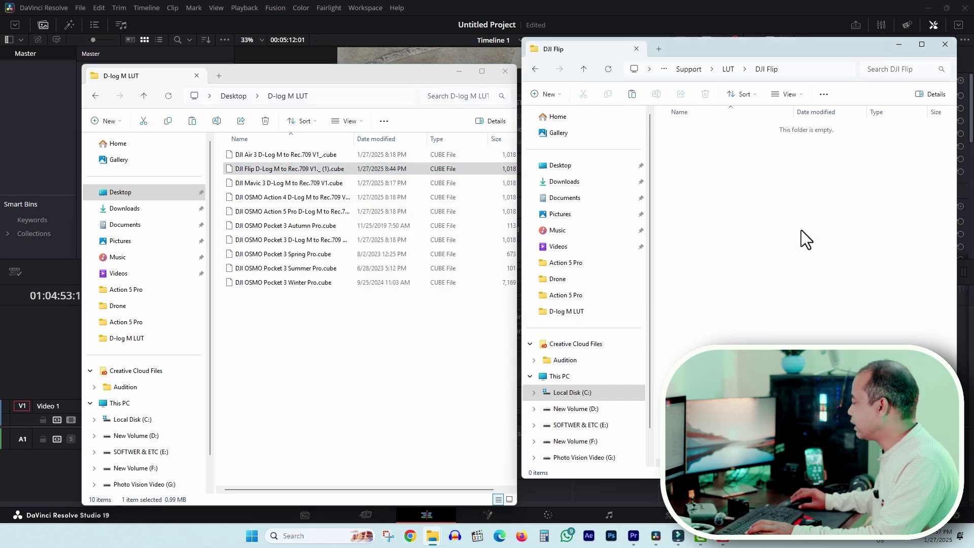
Close both folder windows, then update the lookup table lists and save the project settings
click(505, 71)
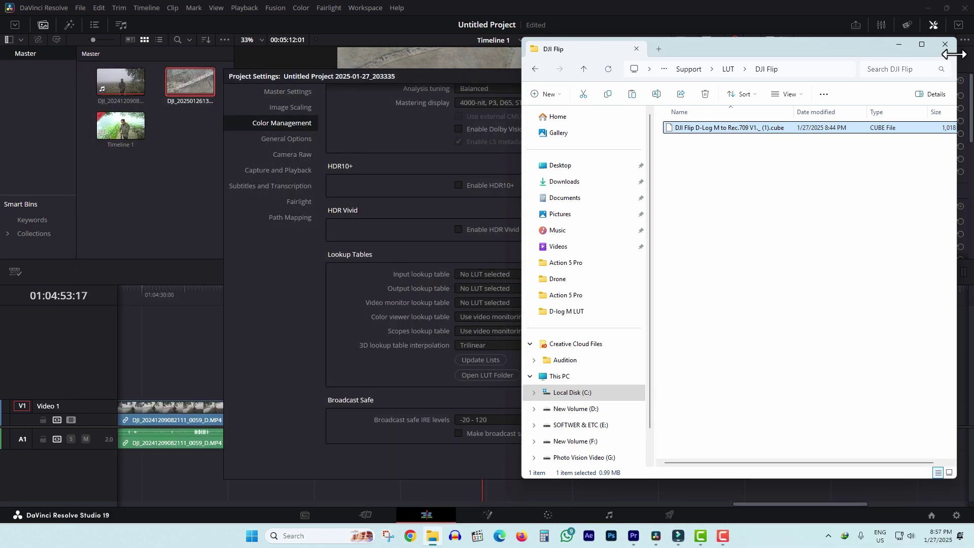
click(946, 45)
click(492, 358)
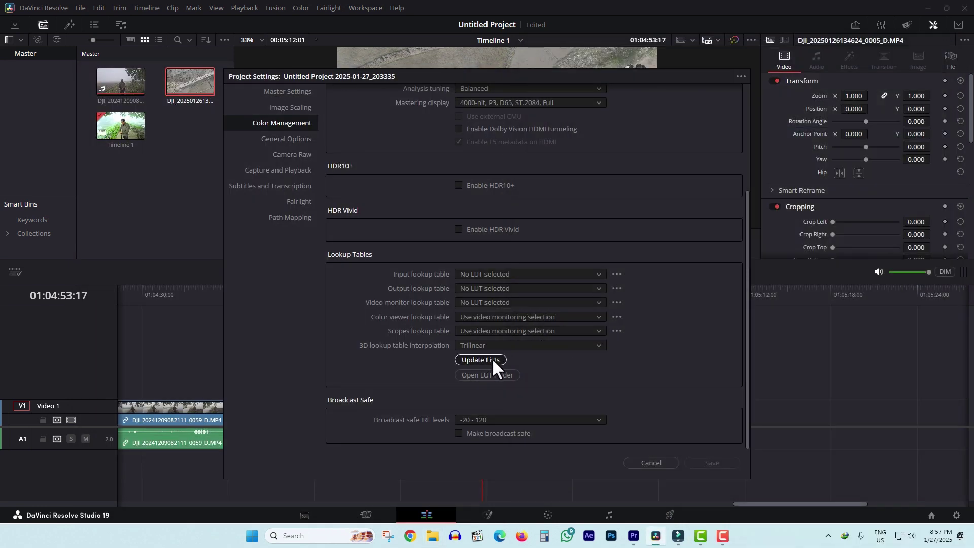
click(713, 462)
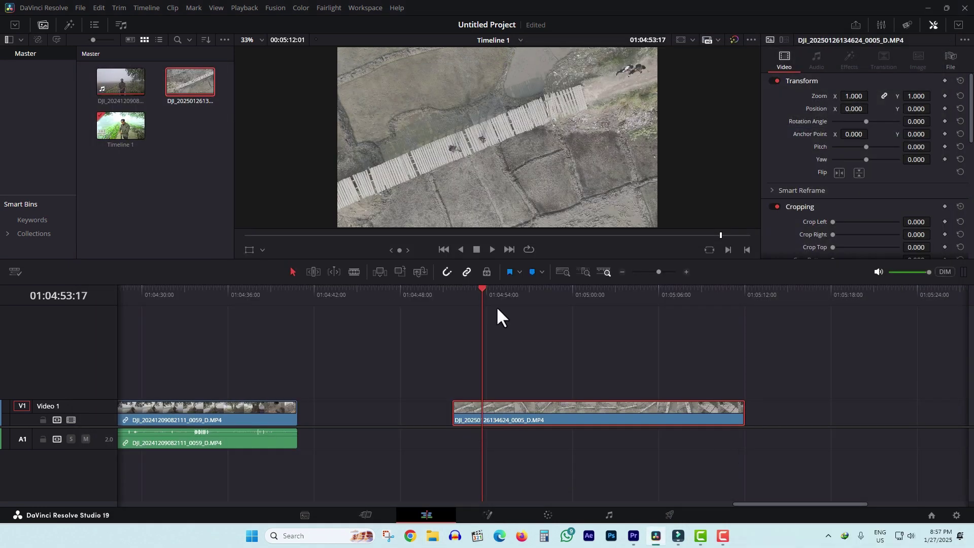
Open the drone clip on the Color page at 01:04:56:14 and add a serial node after node 01
drag(488, 297, 524, 304)
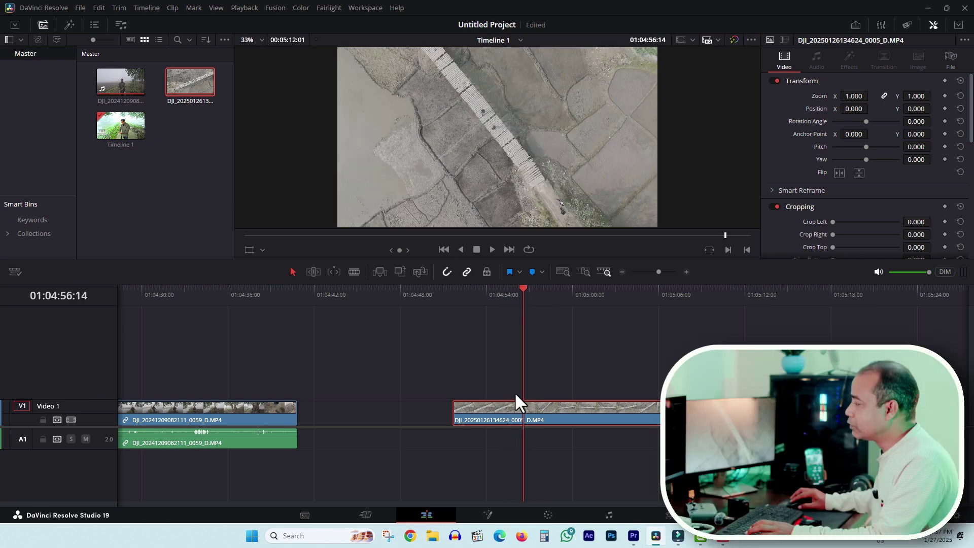
click(546, 512)
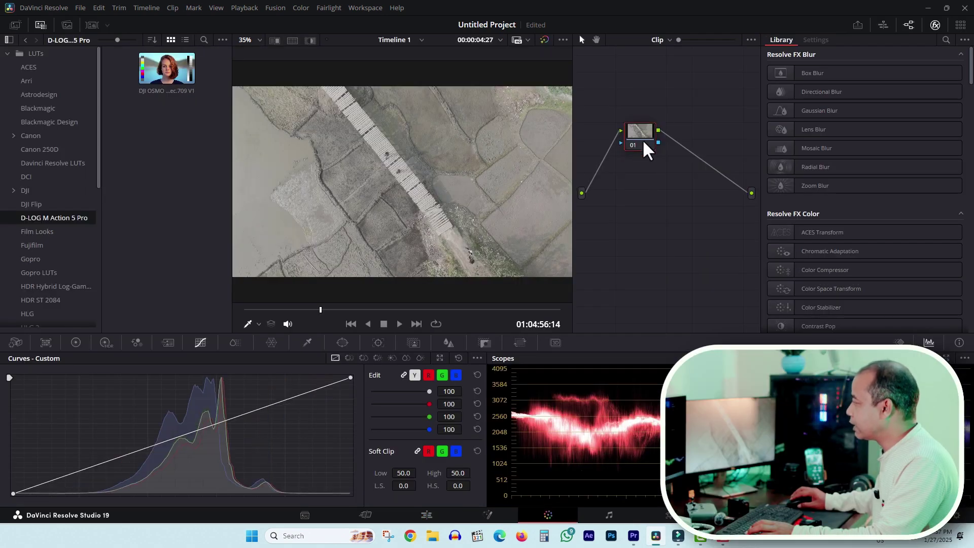
drag(643, 142, 609, 85)
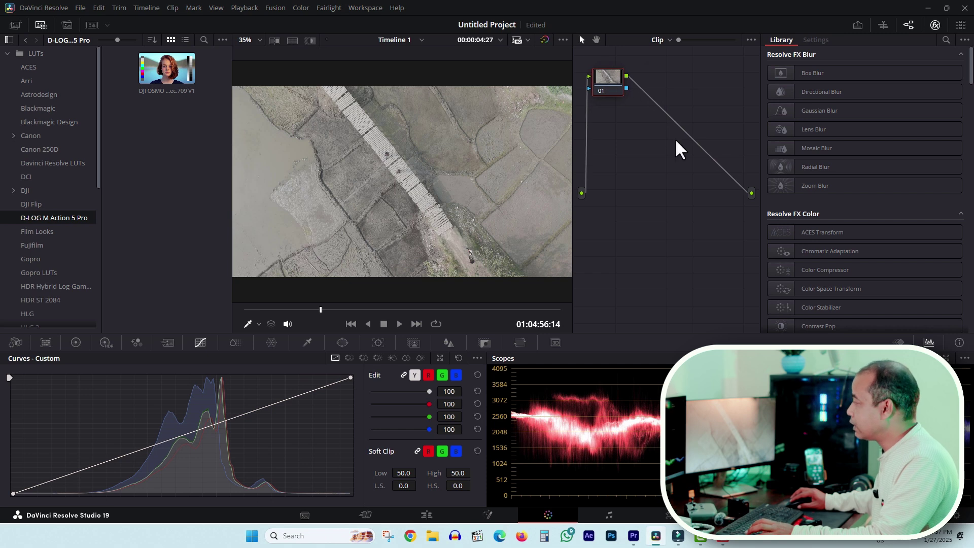
key(alt+s)
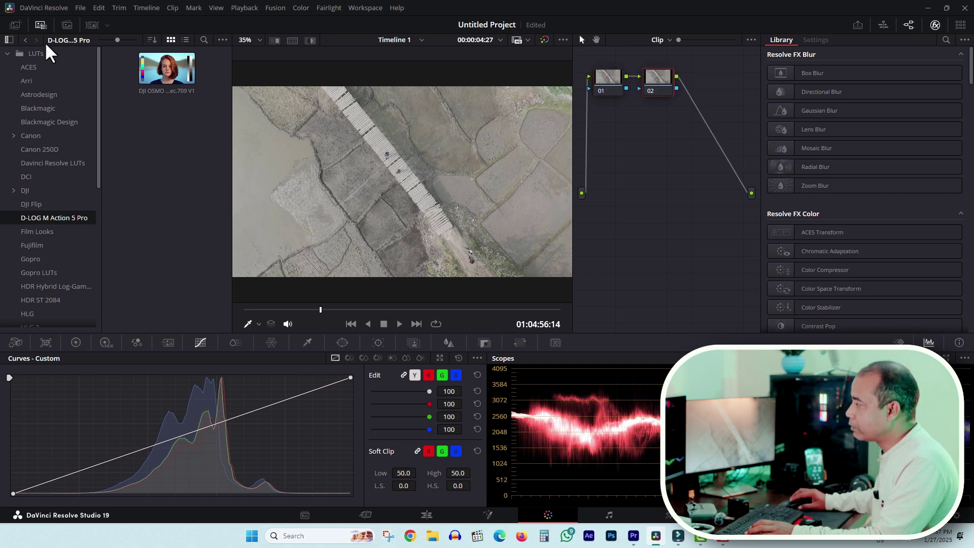
Apply the DJI Flip D-Log M to Rec.709 LUT from the DJI Flip folder to node 02
click(31, 204)
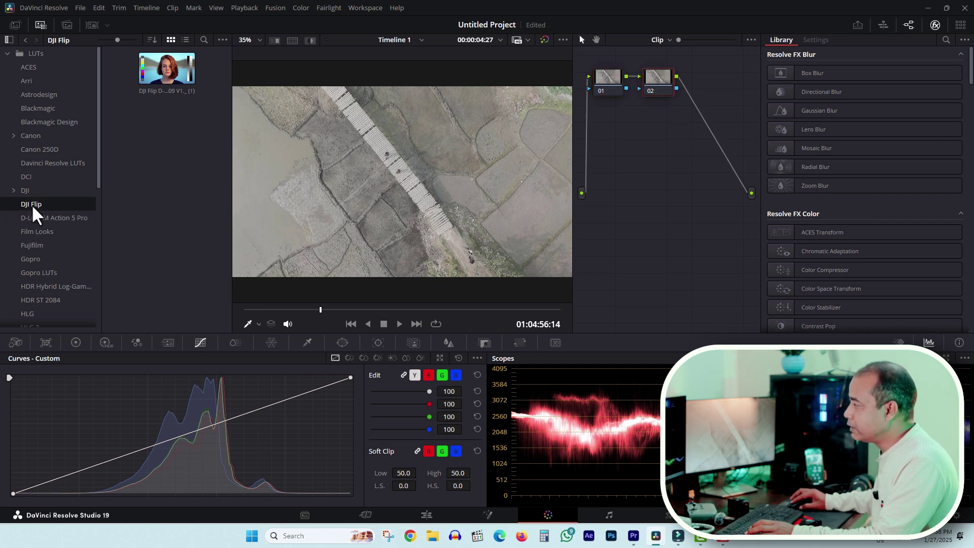
right_click(160, 70)
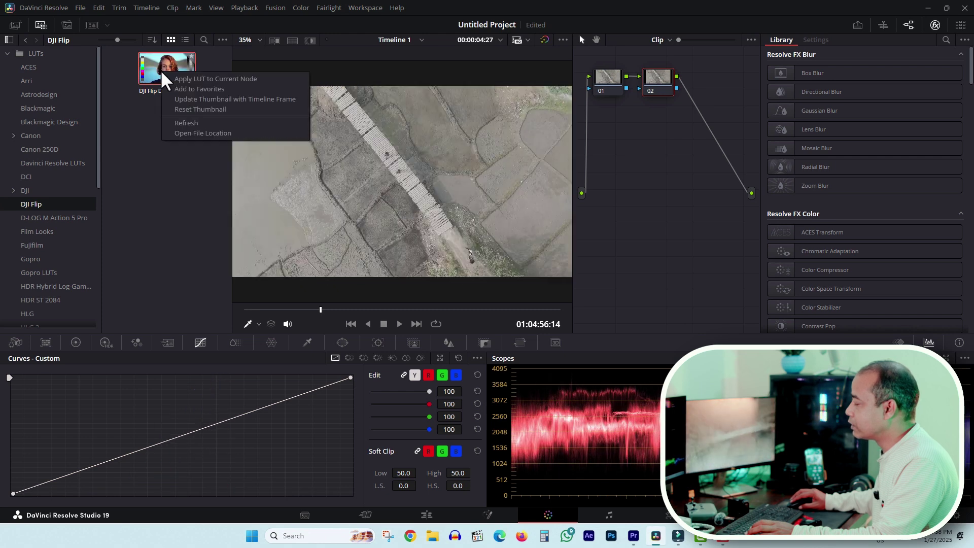
click(178, 80)
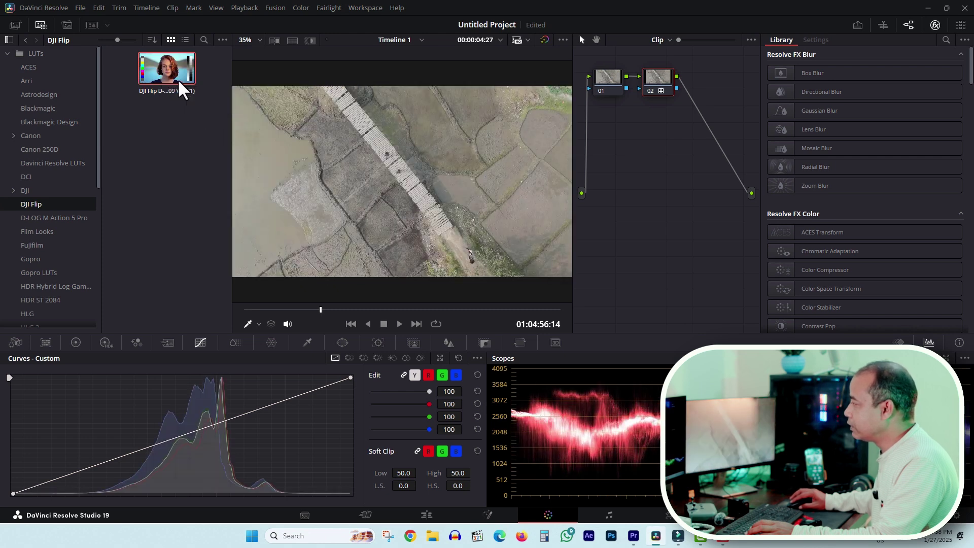
At 01:05:00:10, increase node 02's contrast by moving the custom curve's white and black endpoints inward
drag(370, 308, 379, 306)
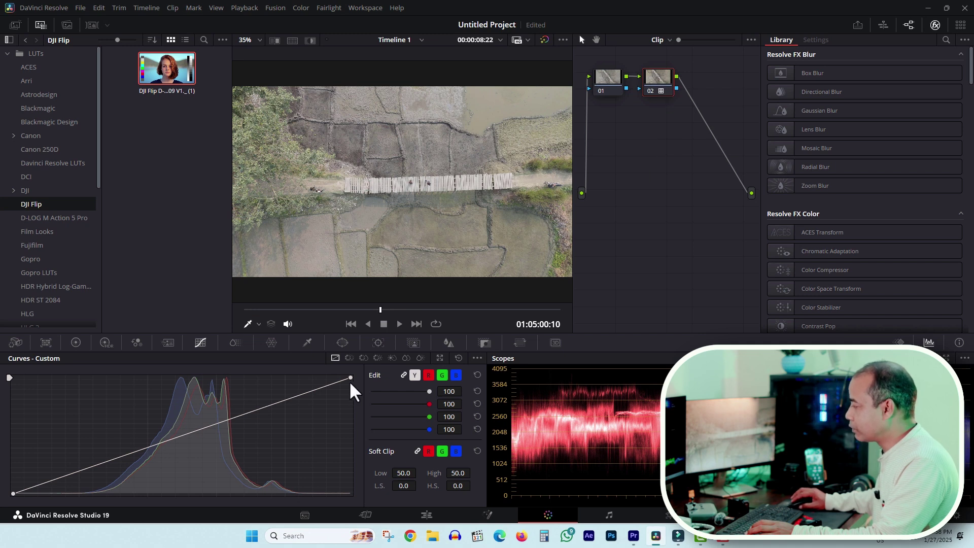
drag(351, 379, 312, 373)
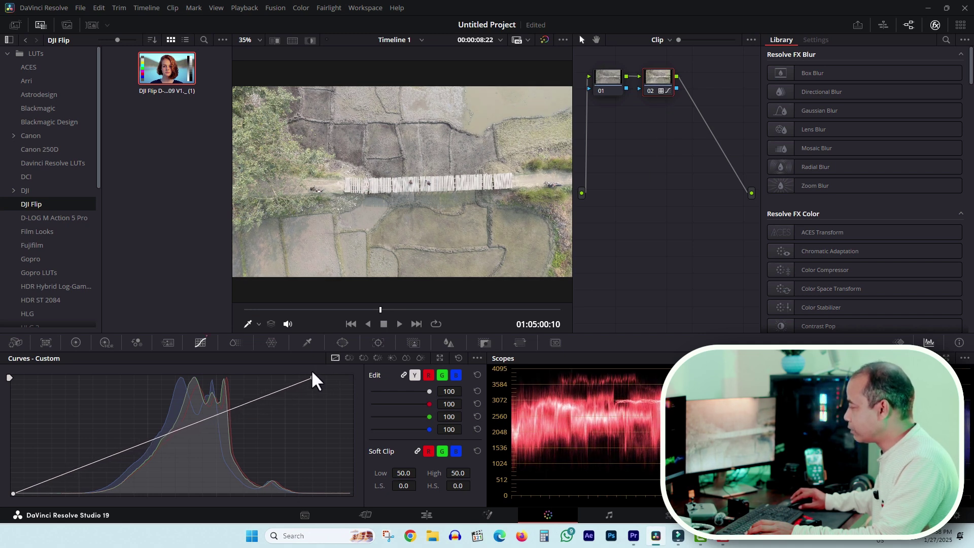
drag(10, 492, 93, 504)
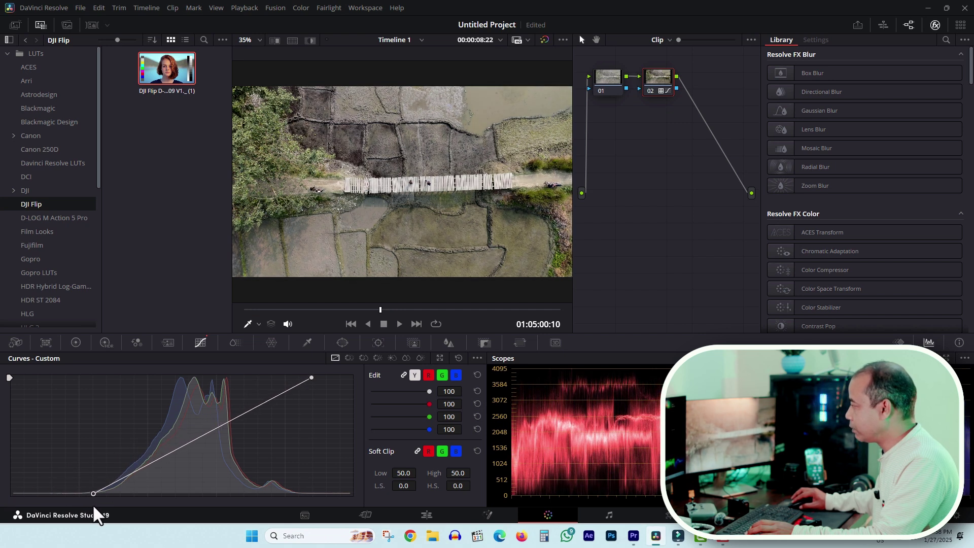
In node 02's primary color wheels, set Saturation to 69.20, Shadows to 39.00 and Temp to -50.0
click(76, 342)
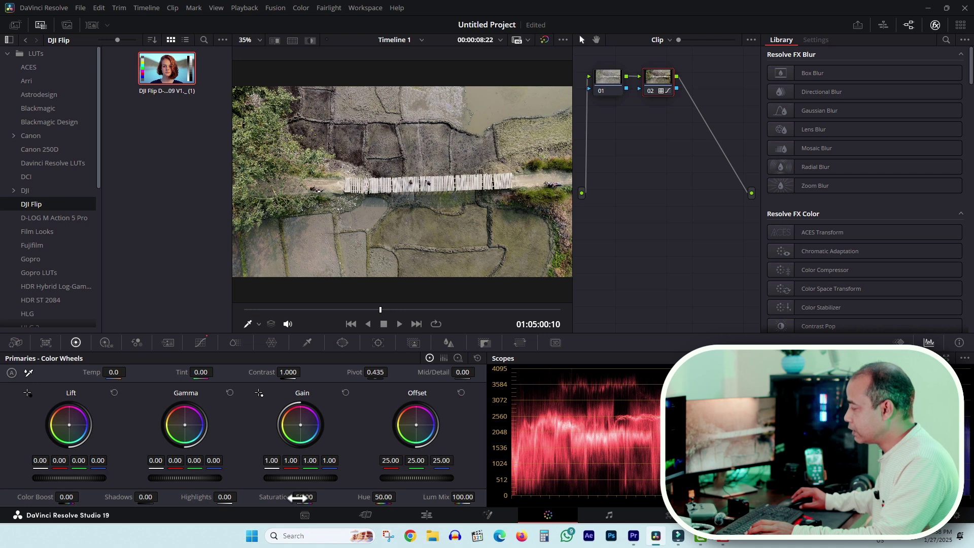
drag(299, 497, 320, 496)
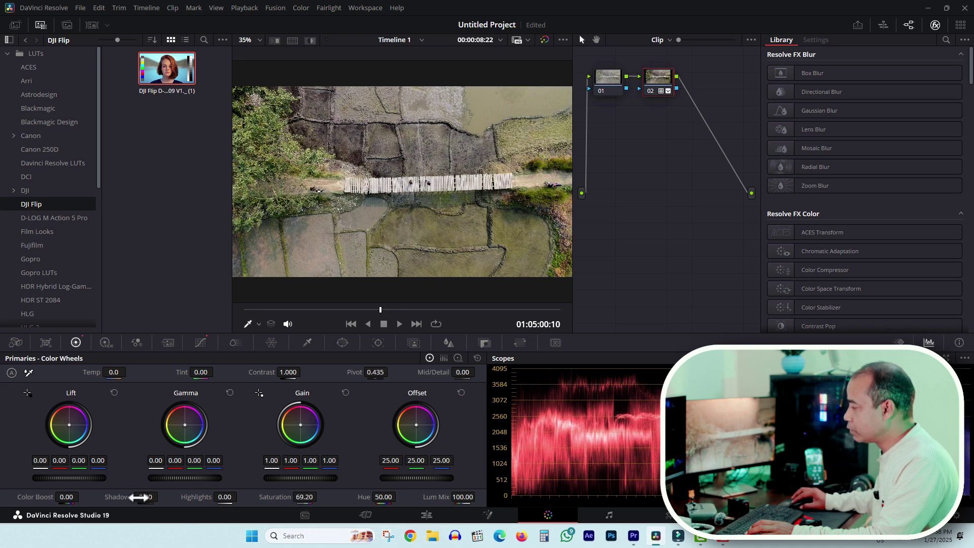
drag(140, 497, 161, 496)
mouse_move(118, 375)
mouse_down()
mouse_move(108, 374)
mouse_move(162, 375)
mouse_move(115, 375)
mouse_up()
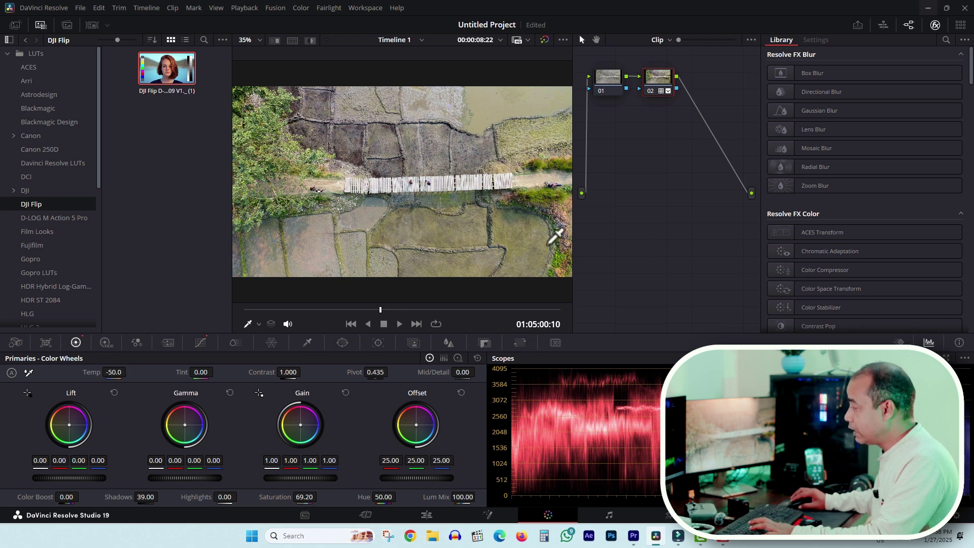
View the graded frame full screen, then bypass the grade and play the original footage full screen for comparison
key(ctrl+f)
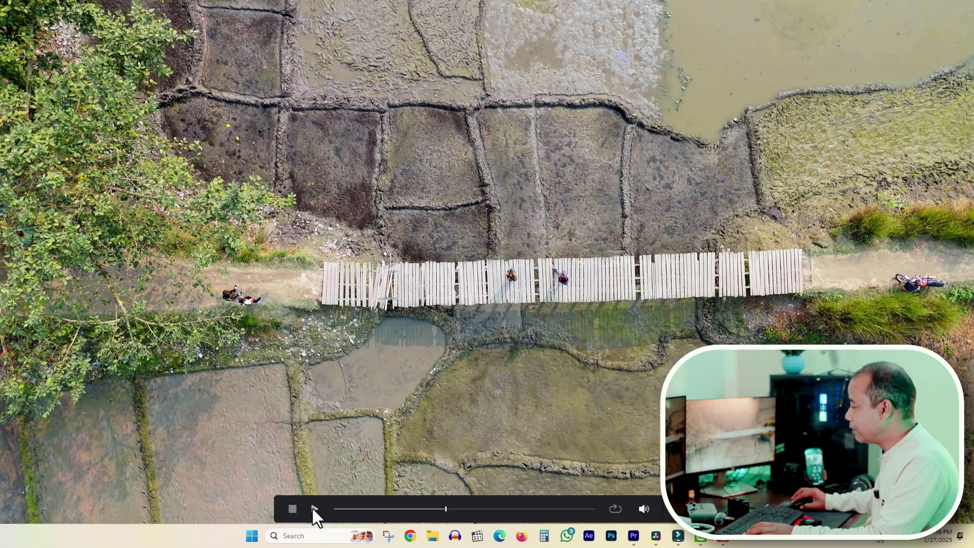
key(Escape)
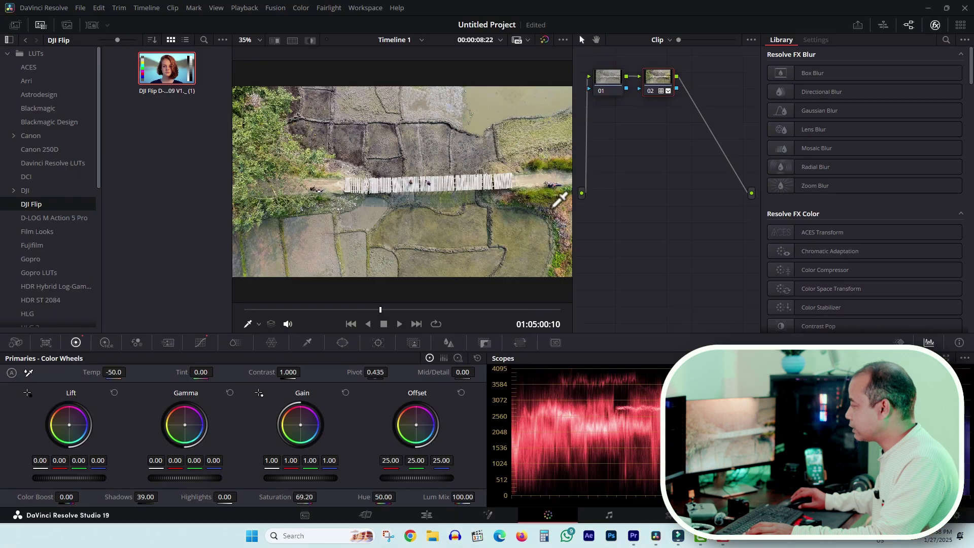
click(544, 40)
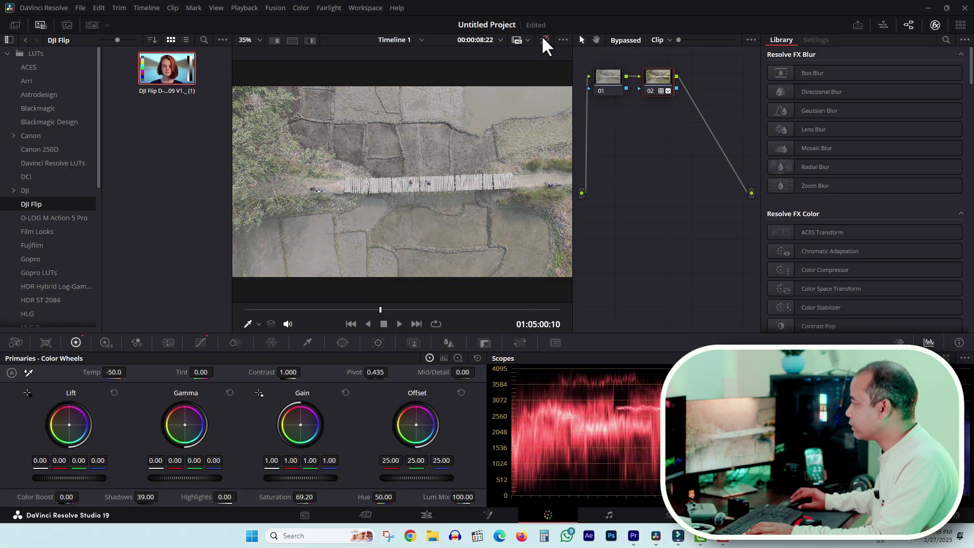
click(365, 308)
key(ctrl+f)
key(space)
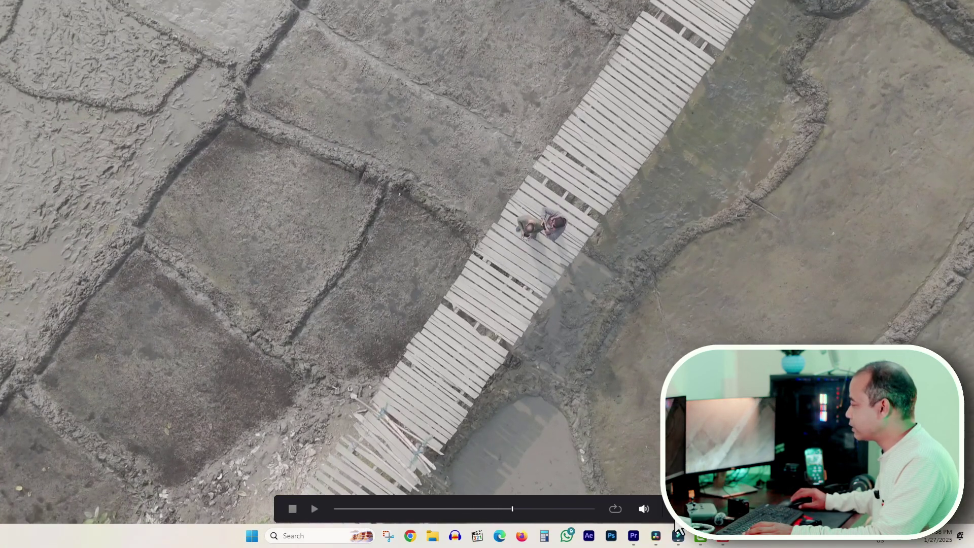
key(Escape)
Turn the grade back on, review the clip in full-screen playback, and scrub through it to 01:05:03:03
click(544, 41)
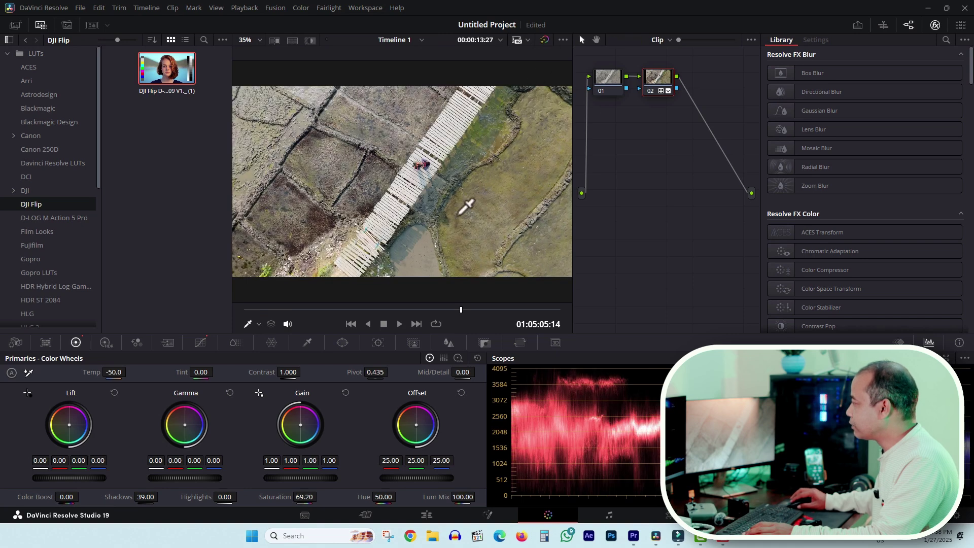
drag(357, 308, 347, 308)
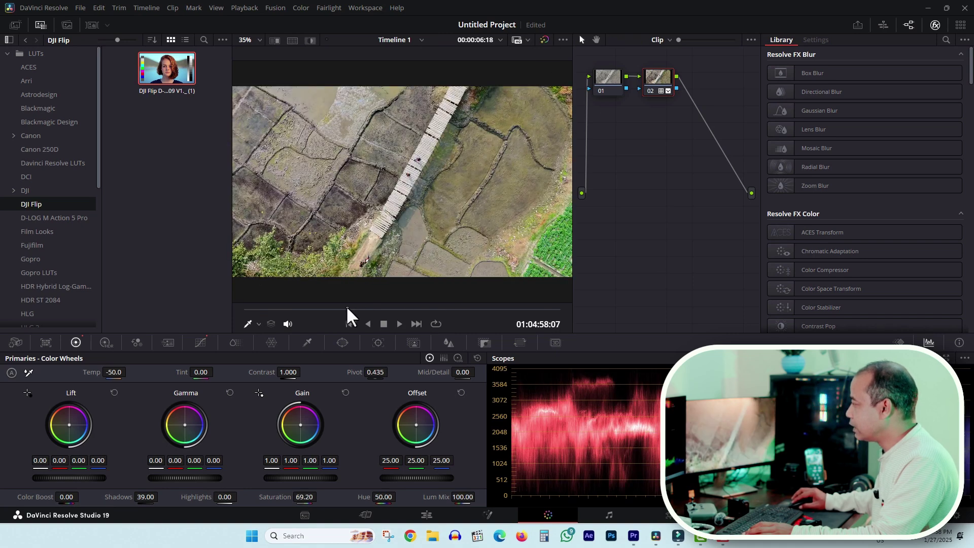
key(ctrl+f)
key(space)
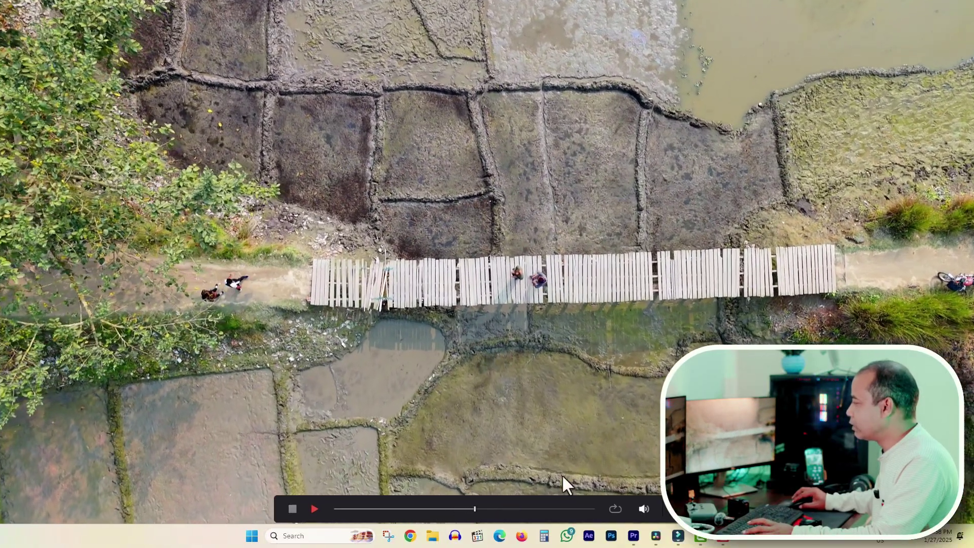
key(ctrl+f)
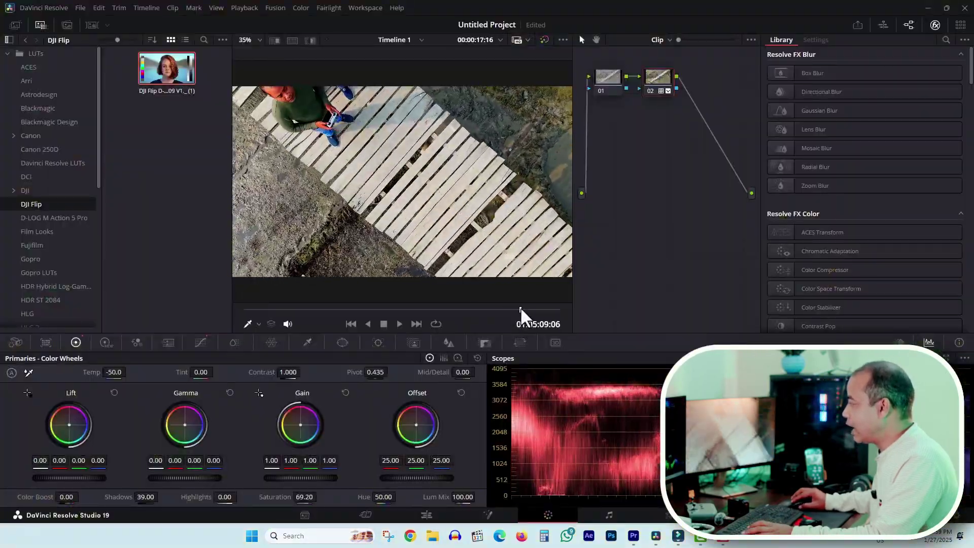
click(342, 309)
drag(348, 309, 423, 306)
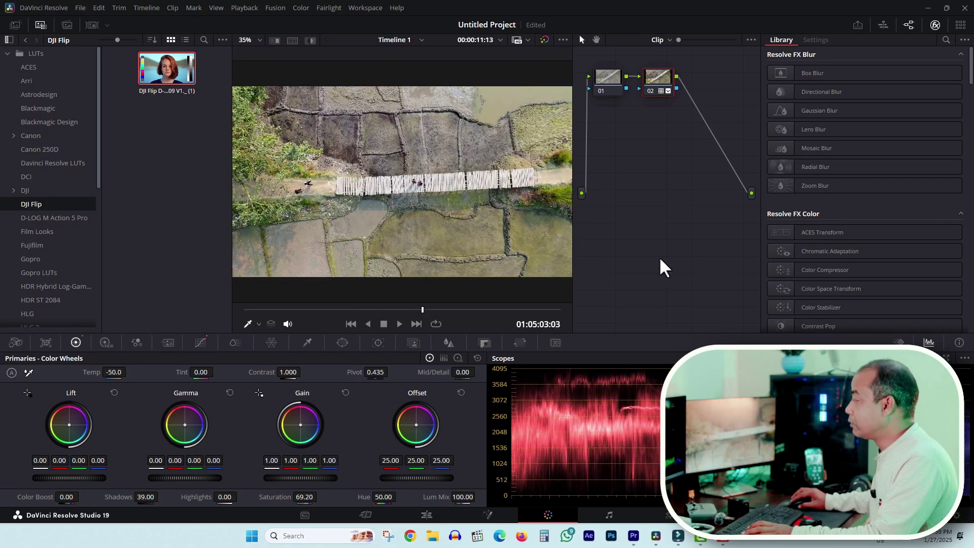
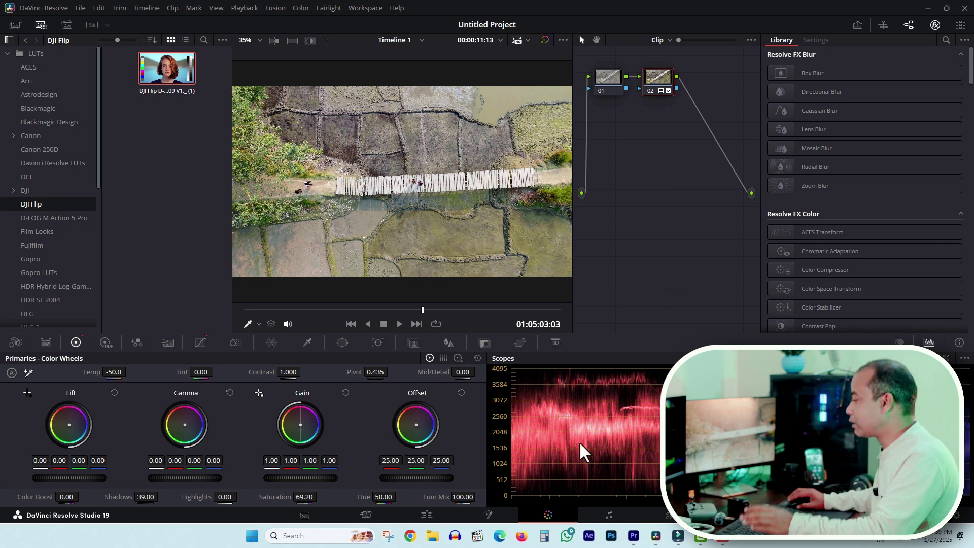
Switch to Filmora and import DJI_0023 from the DJI Air 2 Drone folder inside DJI D-LOG M, without creating a proxy file
click(678, 537)
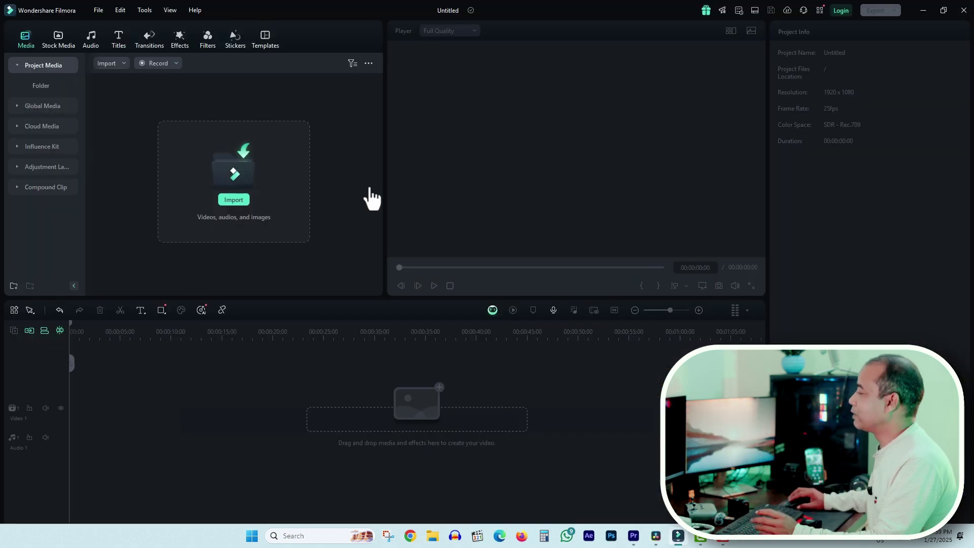
click(233, 199)
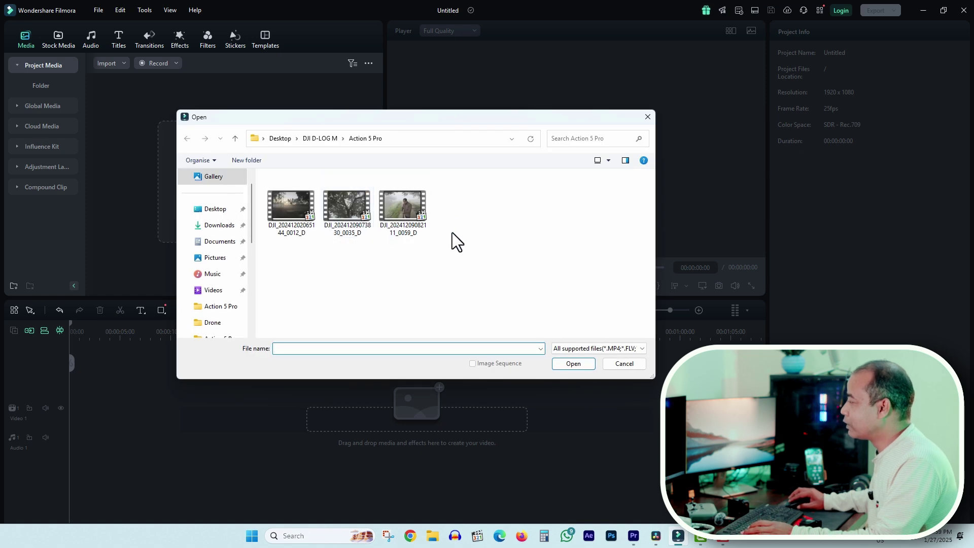
click(236, 138)
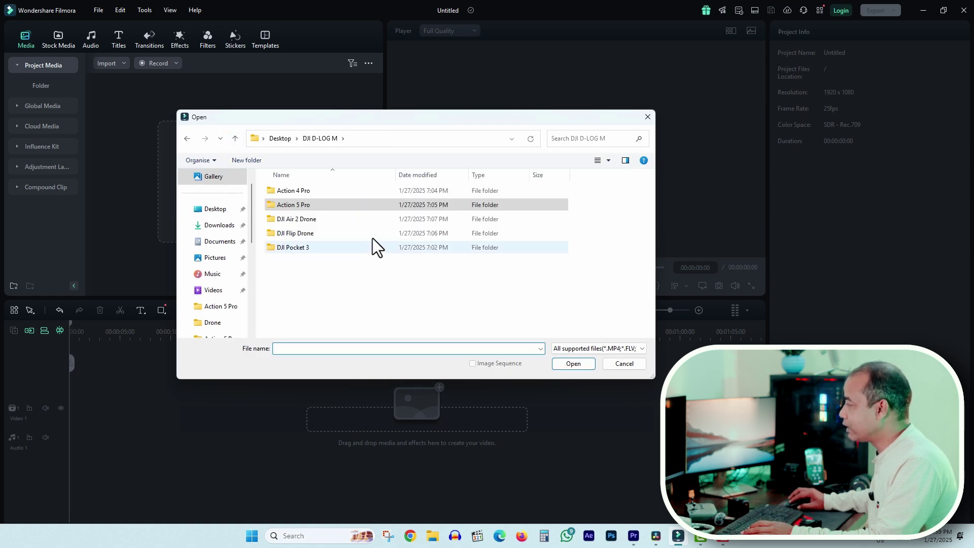
click(371, 290)
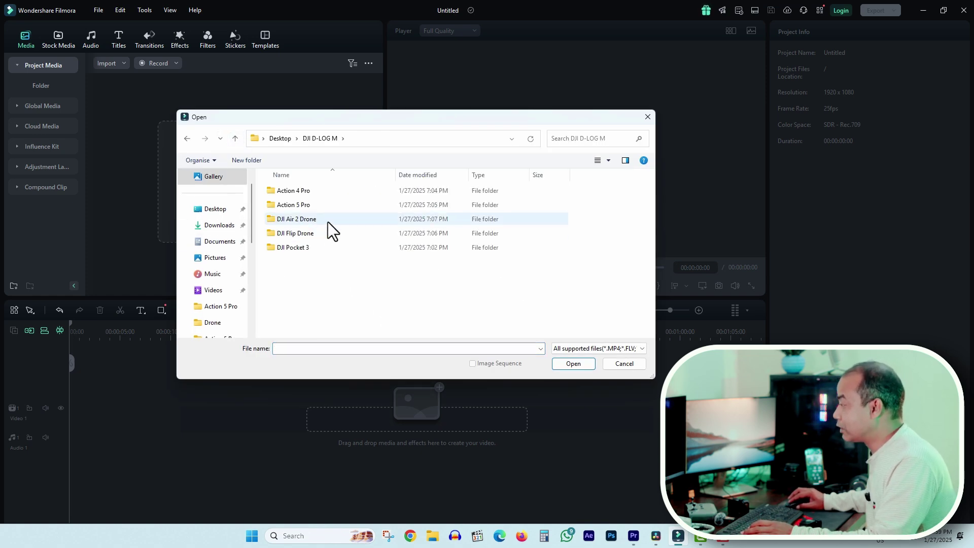
double_click(328, 221)
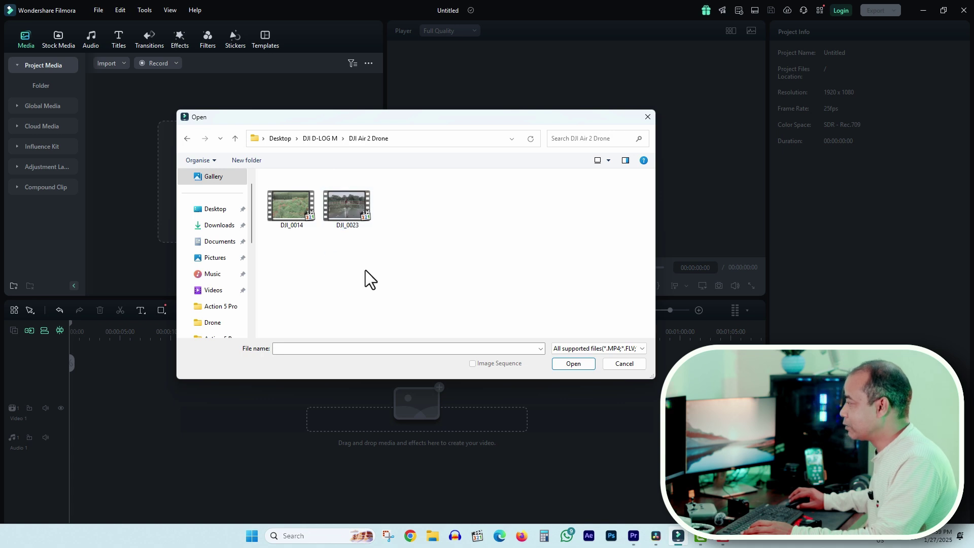
click(333, 215)
double_click(355, 206)
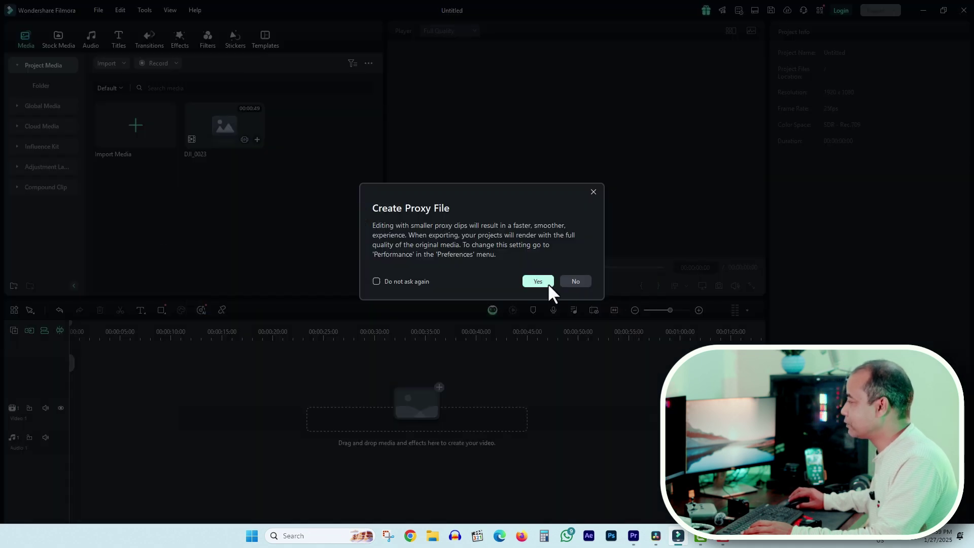
click(569, 281)
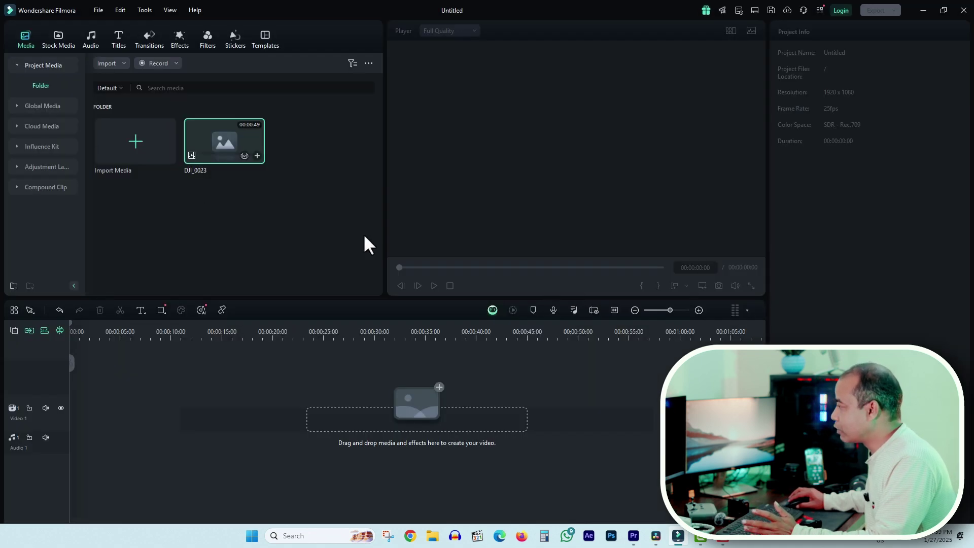
Place DJI_0023 at the start of Video 1, match the project to the clip's 3840 x 2160, 23.97 fps format, and scrub to 00:00:24:02
drag(212, 135, 299, 414)
click(413, 283)
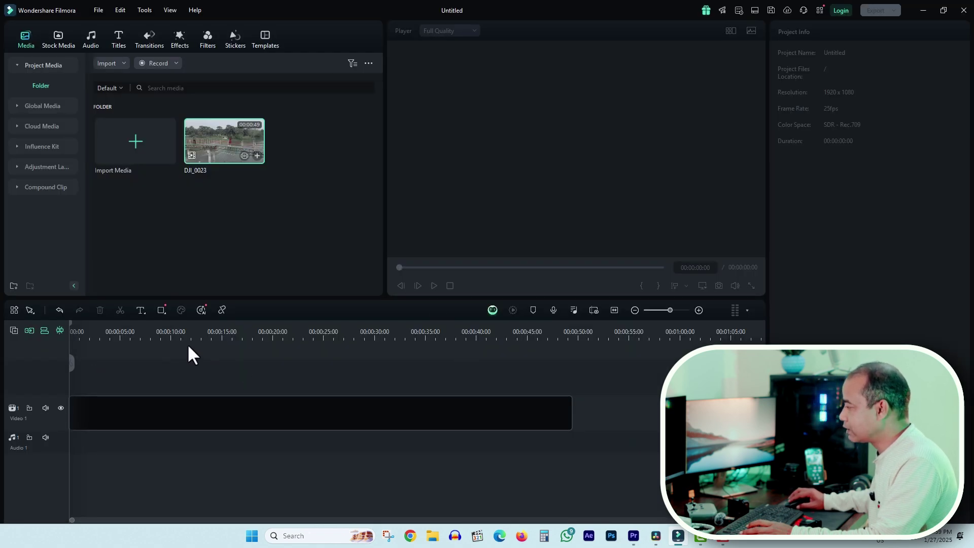
drag(129, 336, 183, 335)
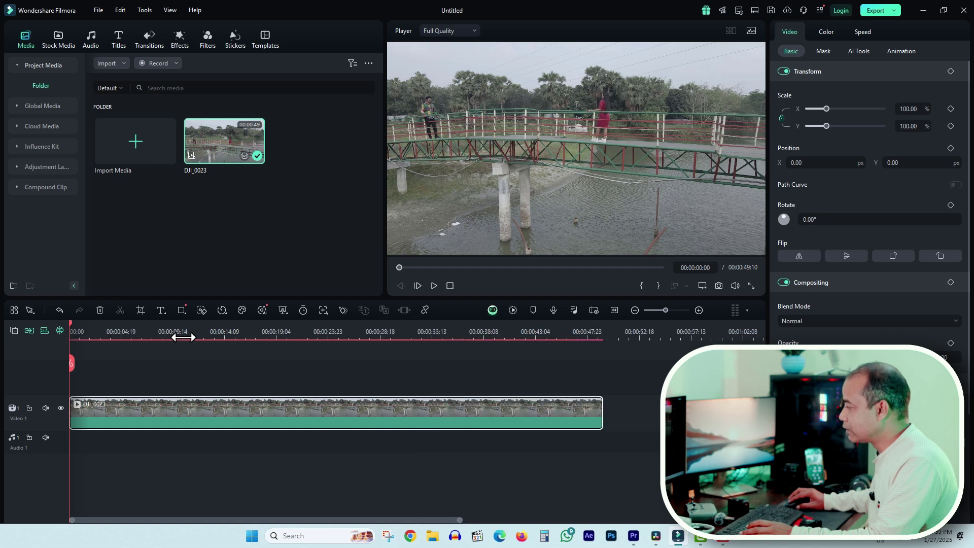
click(291, 335)
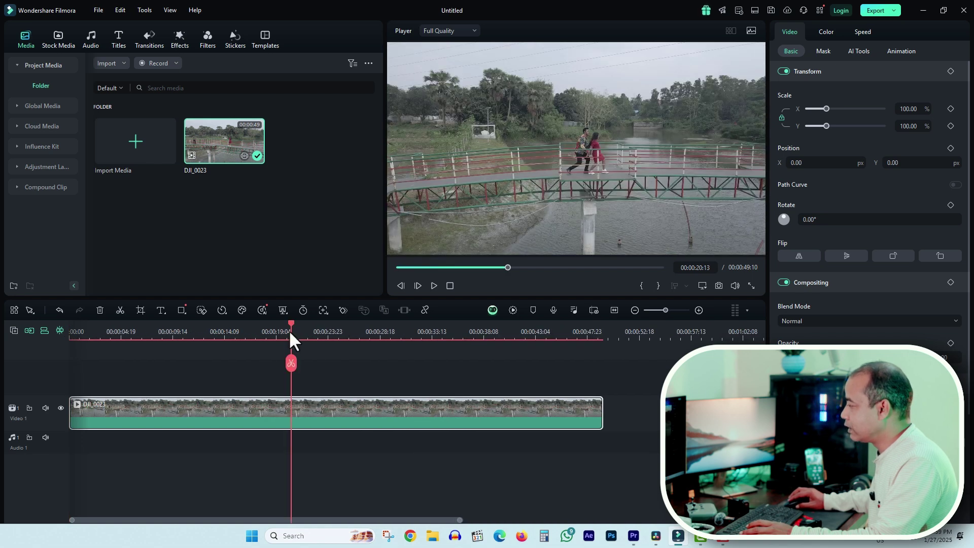
drag(290, 321, 329, 336)
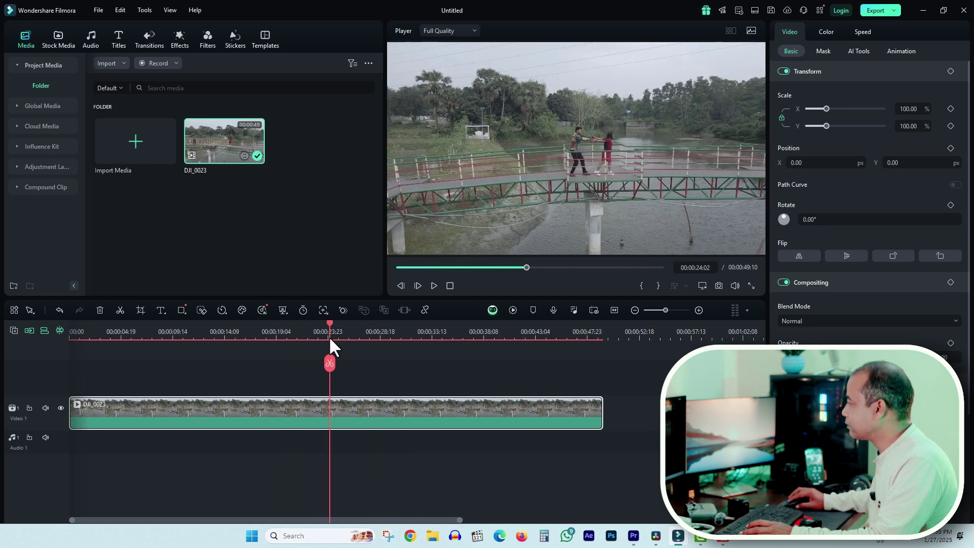
click(417, 396)
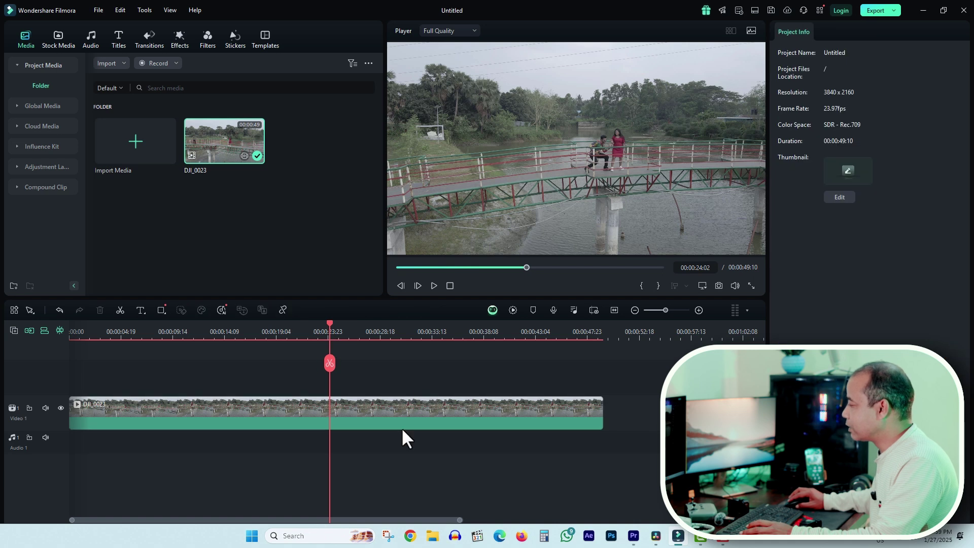
Load DJI Air 3 D-Log M to Rec.709 V1_.cube from the desktop's D-log M LUT folder as the DJI_0023 clip's LUT
click(406, 410)
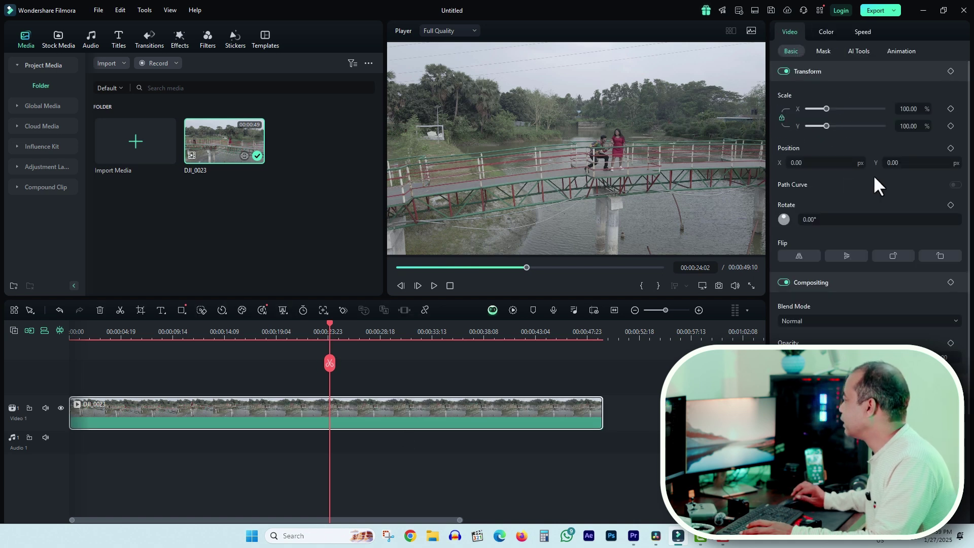
click(827, 32)
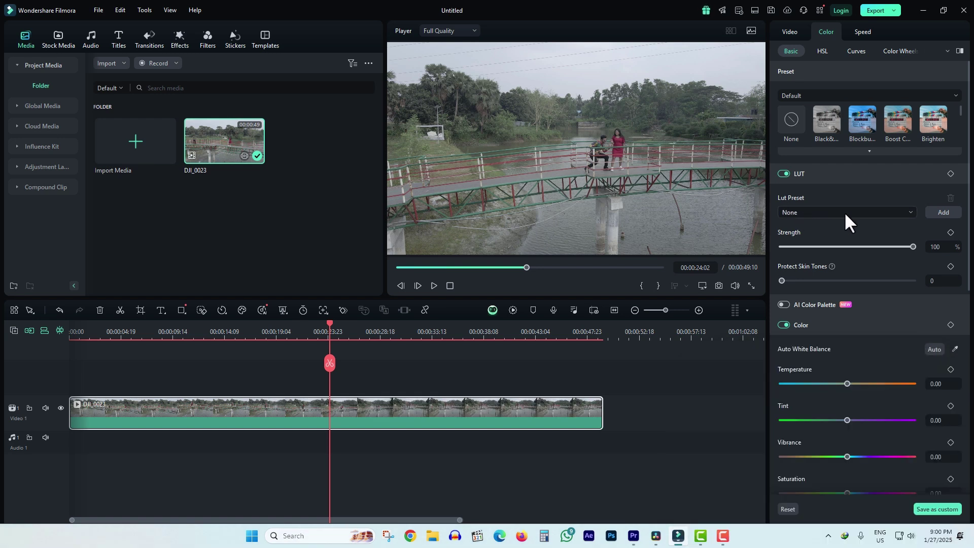
click(882, 213)
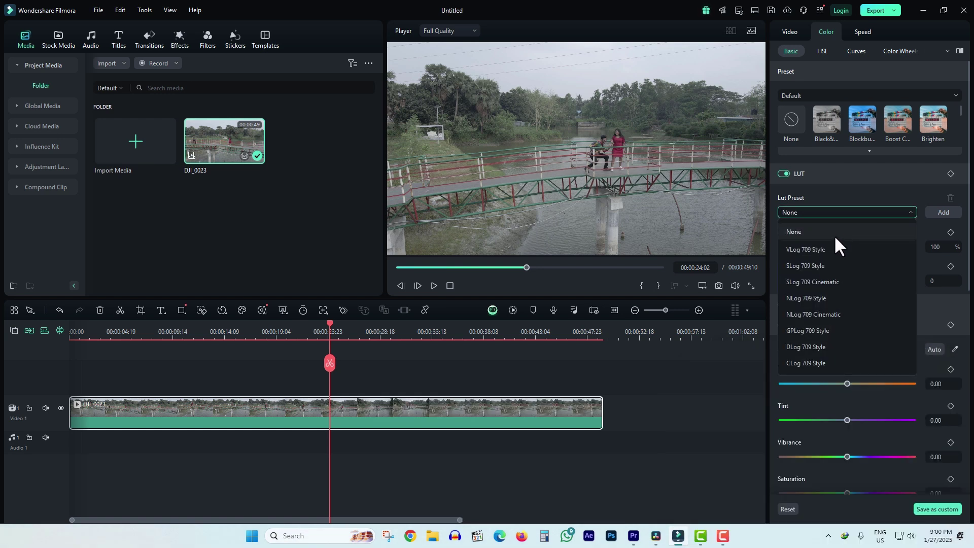
click(936, 211)
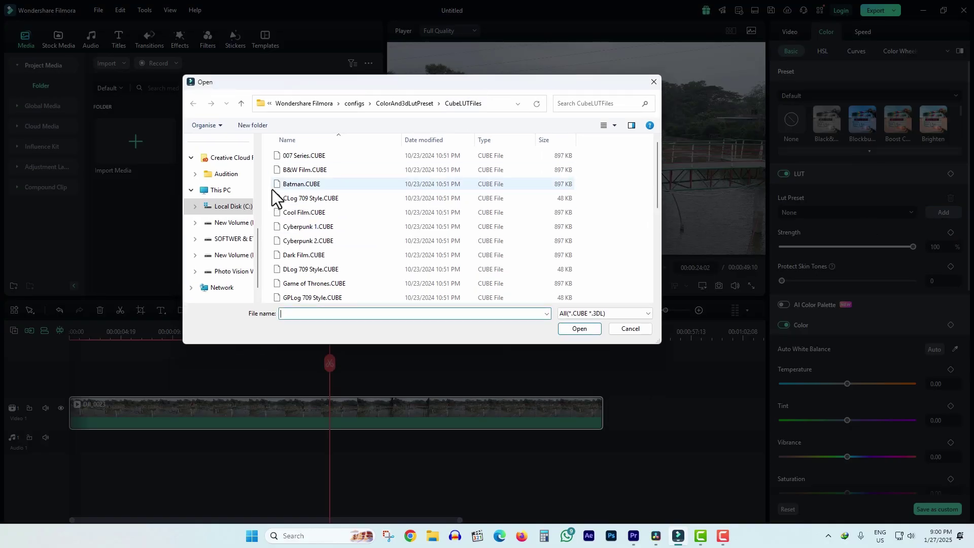
scroll(224, 218, up, 5)
scroll(221, 223, up, 1)
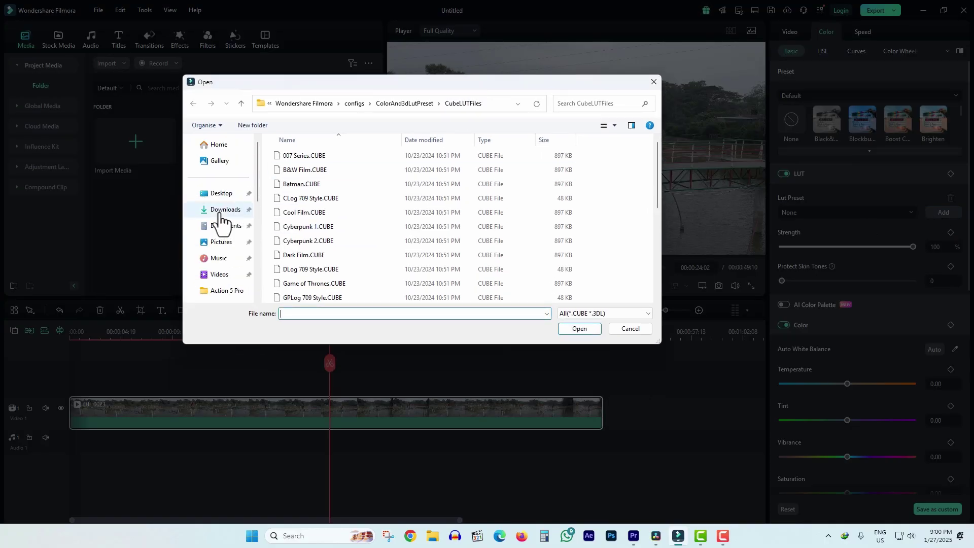
click(221, 194)
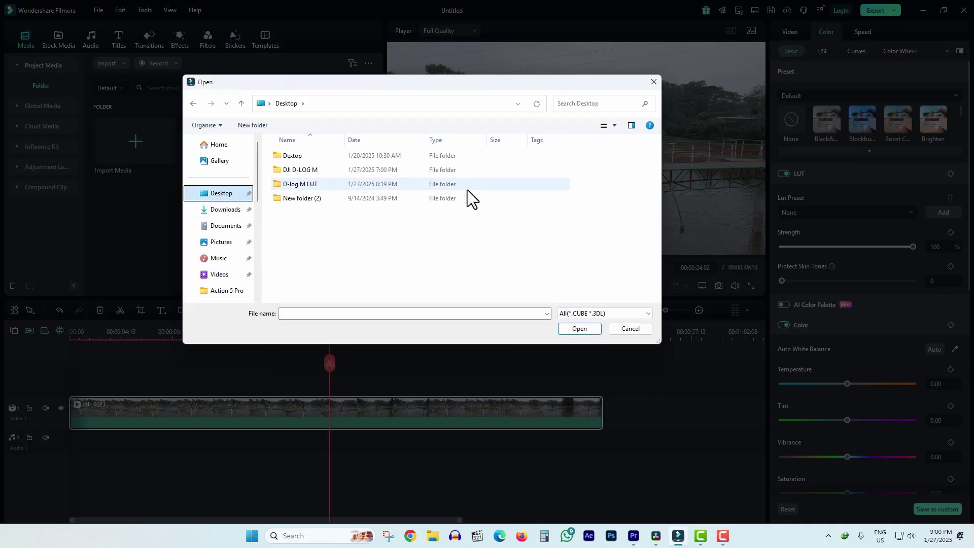
double_click(327, 188)
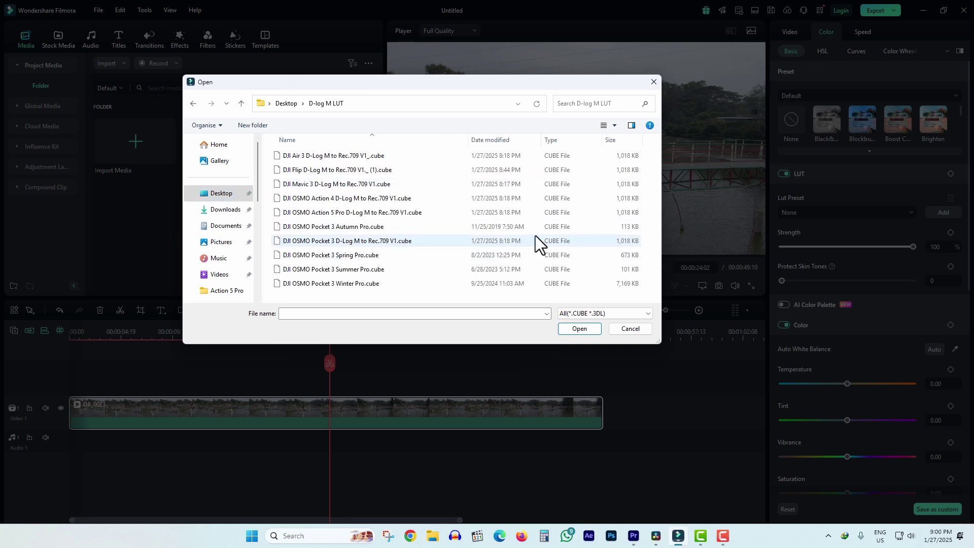
drag(413, 81, 541, 99)
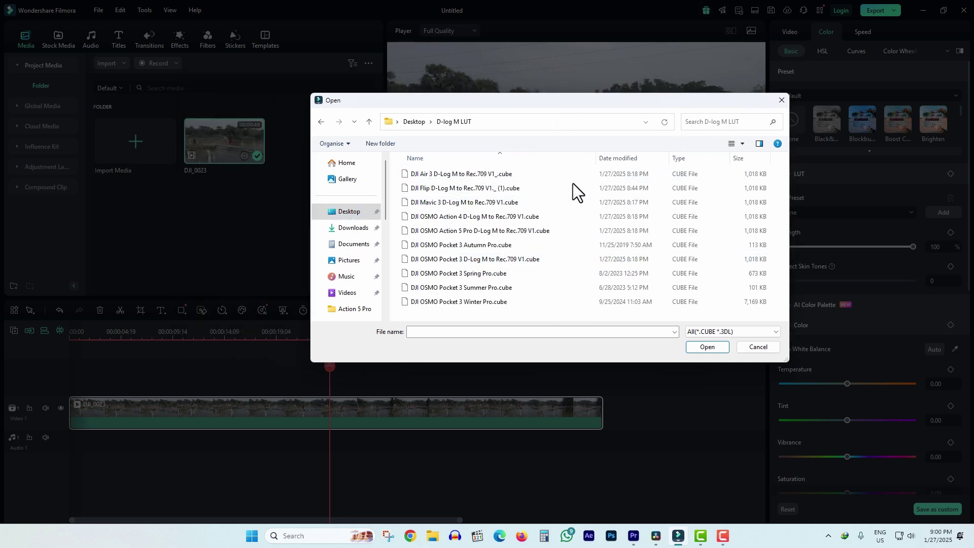
click(480, 174)
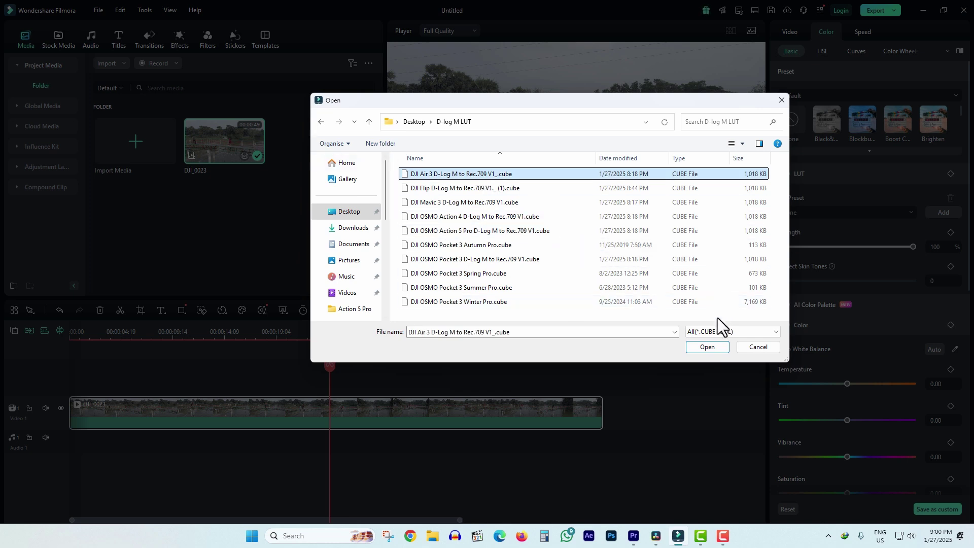
click(707, 348)
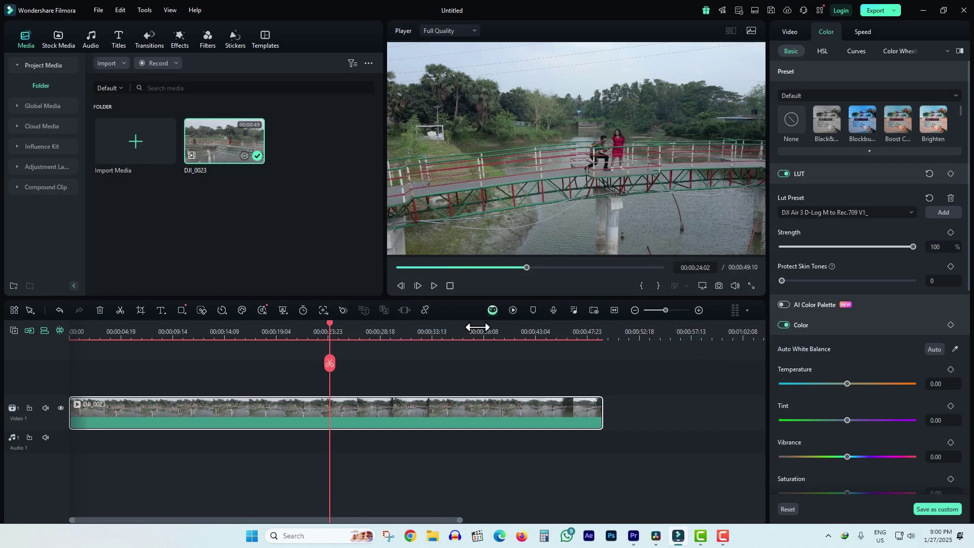
Compare the clip with and without the LUT, leave the LUT on, and play the clip from 00:00:17:14
drag(330, 324, 236, 330)
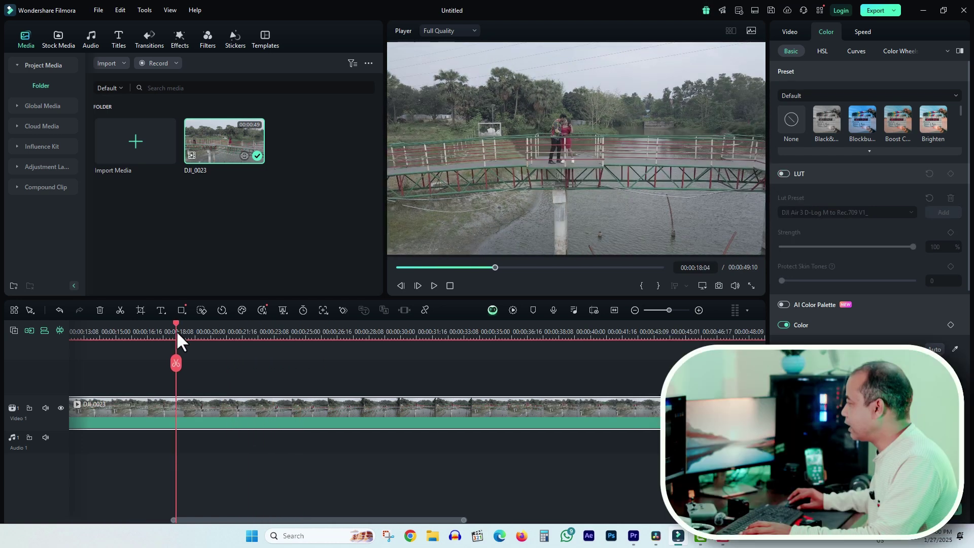
click(785, 173)
drag(176, 324, 164, 324)
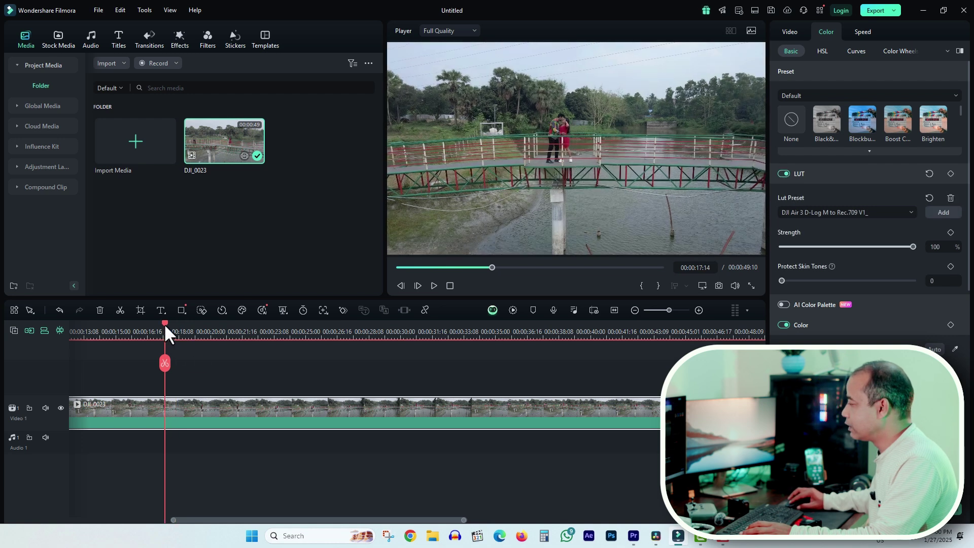
key(space)
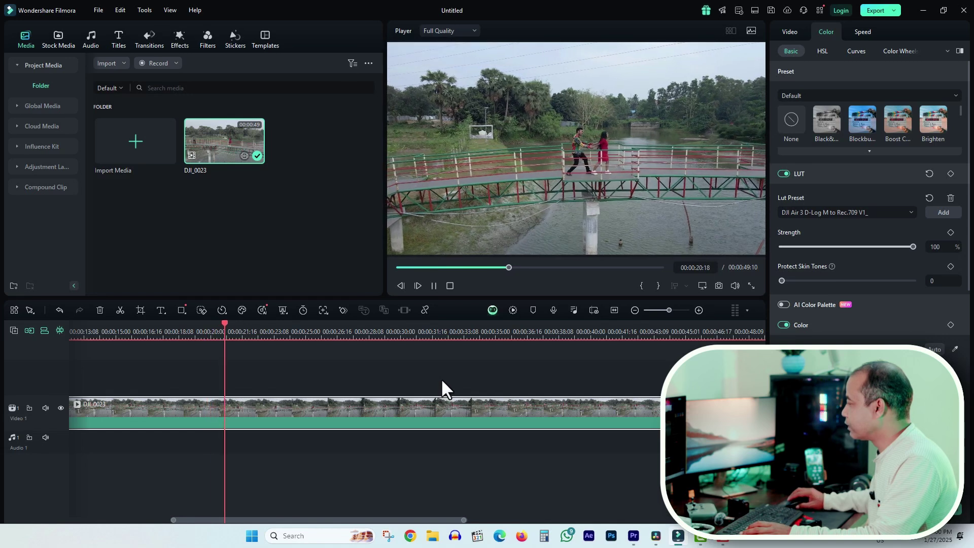
key(space)
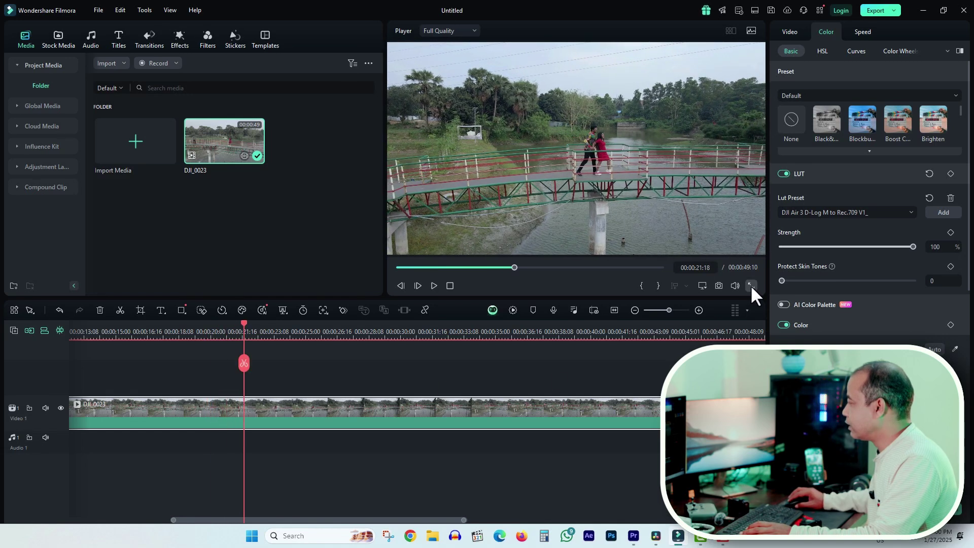
Review the LUT-graded clip in full-screen playback from an earlier point, then return to the editing view
click(751, 285)
drag(386, 521, 170, 519)
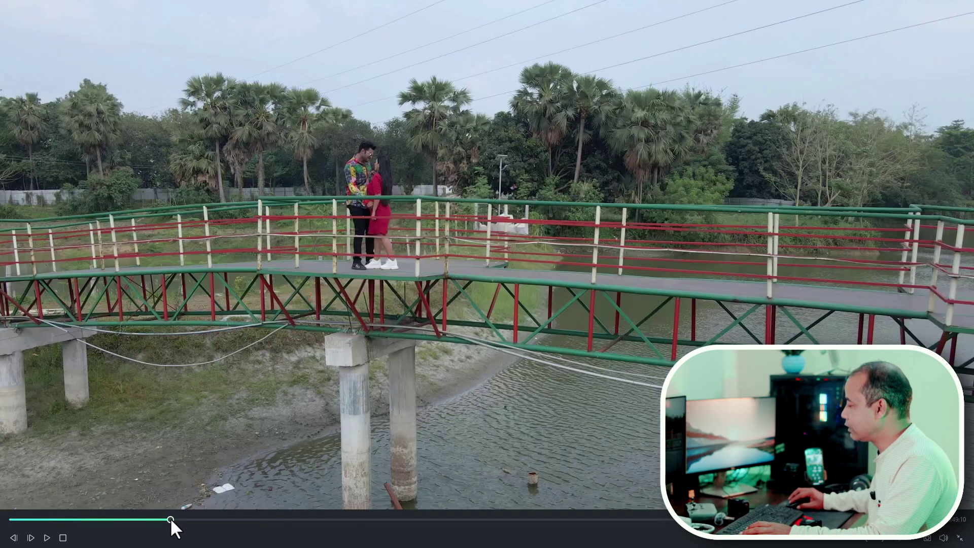
key(space)
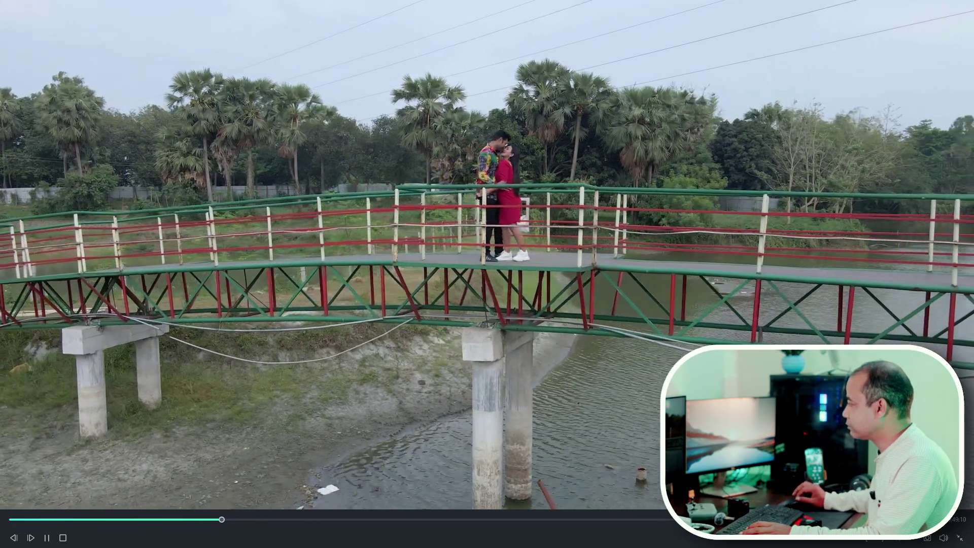
key(space)
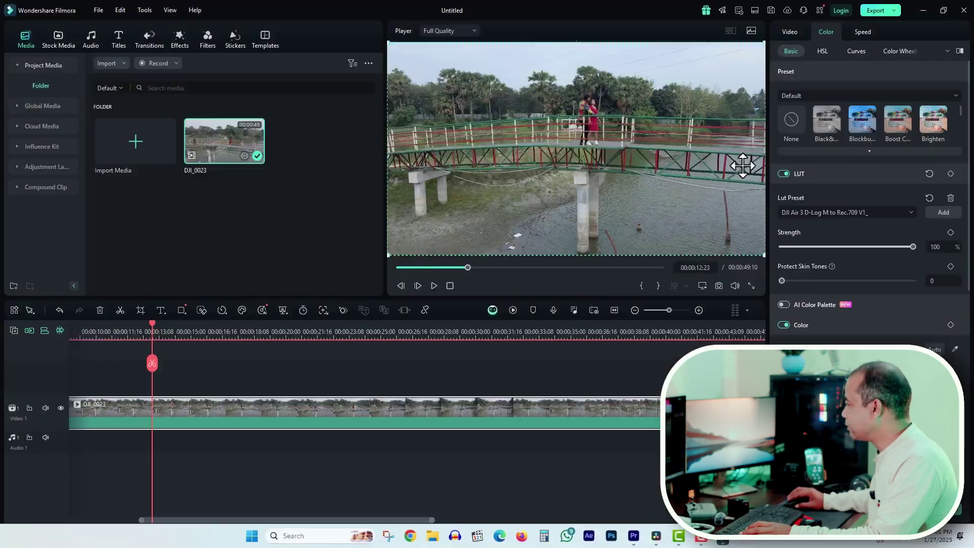
Turn off the LUT, play the original footage full screen for comparison, and turn the LUT back on at 00:00:16:09
click(785, 174)
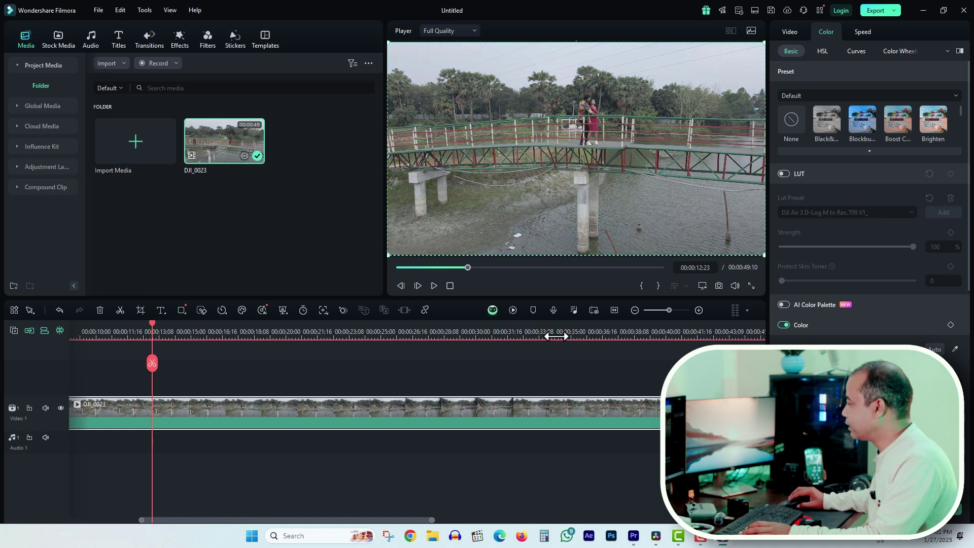
click(752, 285)
key(space)
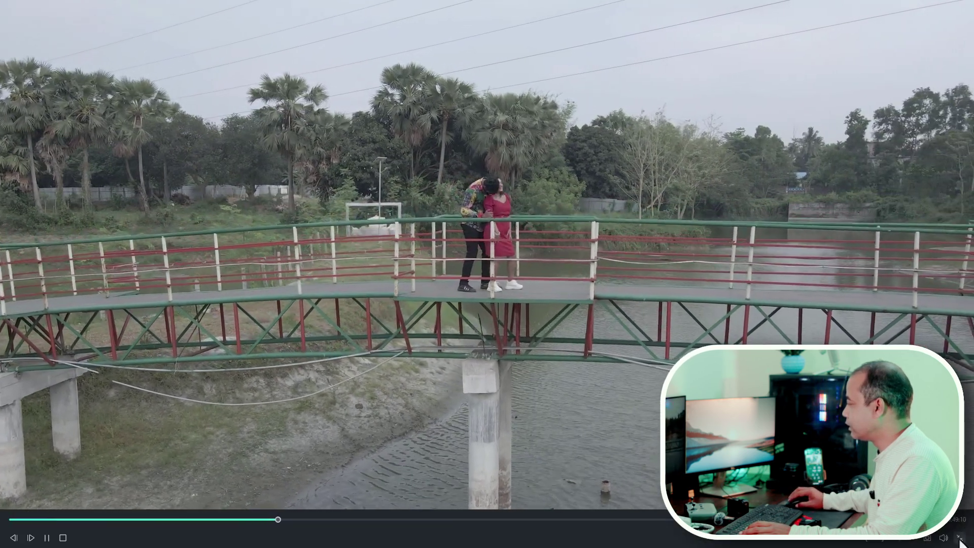
key(Escape)
key(space)
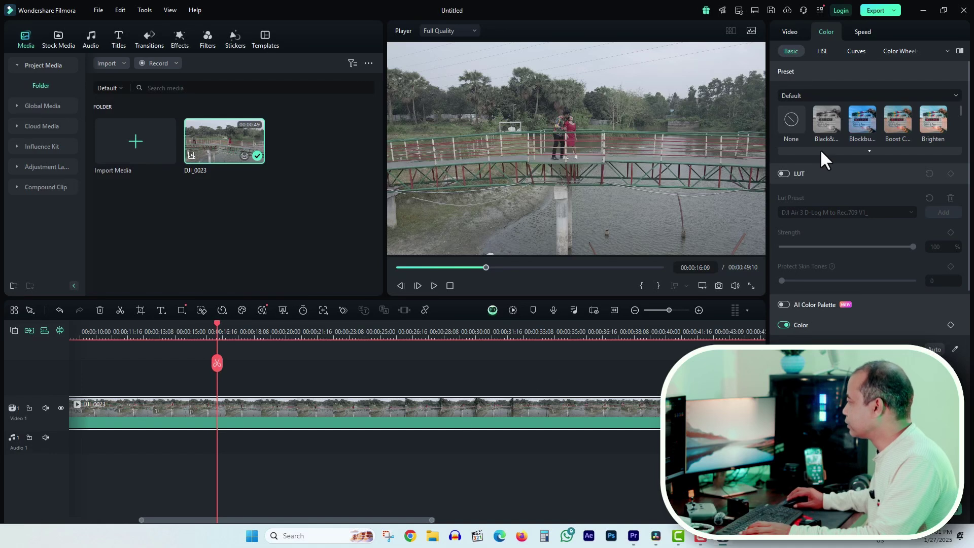
click(785, 173)
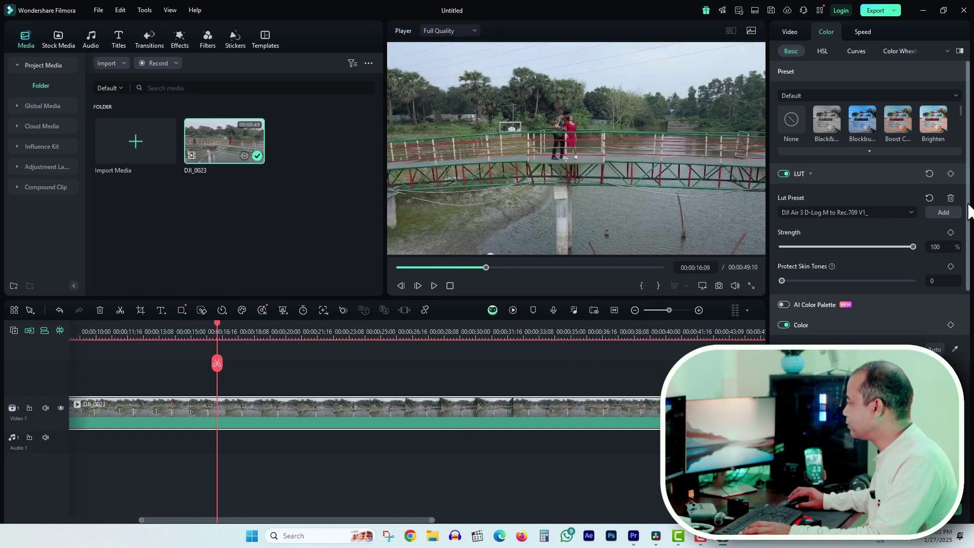
Set the DJI_0023 clip's colour Temperature to -12 and Saturation to 26
drag(972, 208, 968, 291)
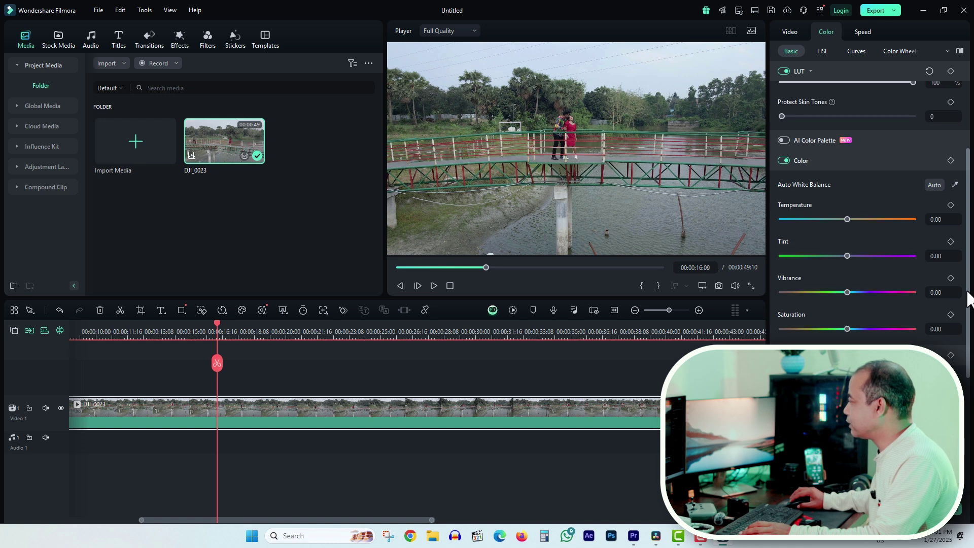
drag(847, 219, 839, 218)
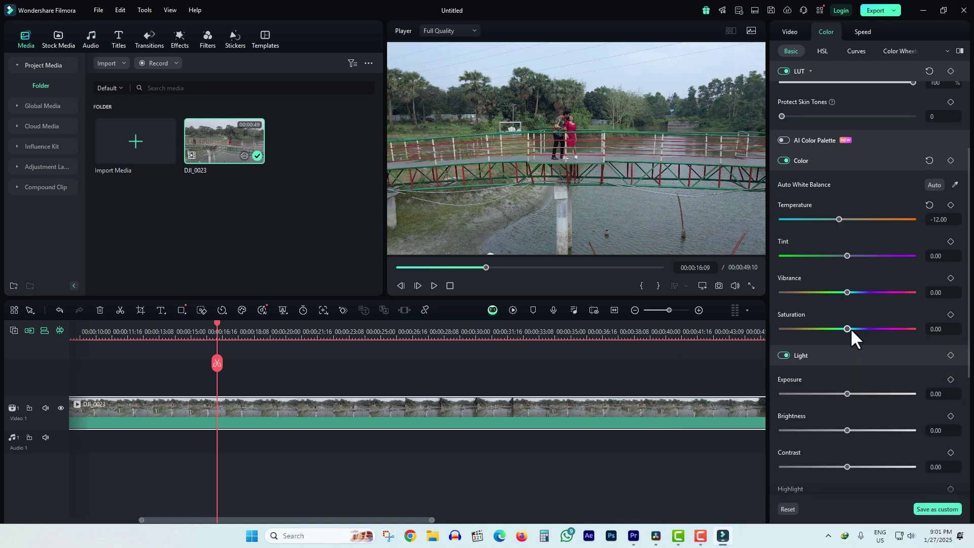
drag(849, 328, 865, 328)
Set the clip's light values: Exposure 9, Brightness 5, Contrast 11, Highlight -7 and Shadow -11
drag(845, 393, 851, 429)
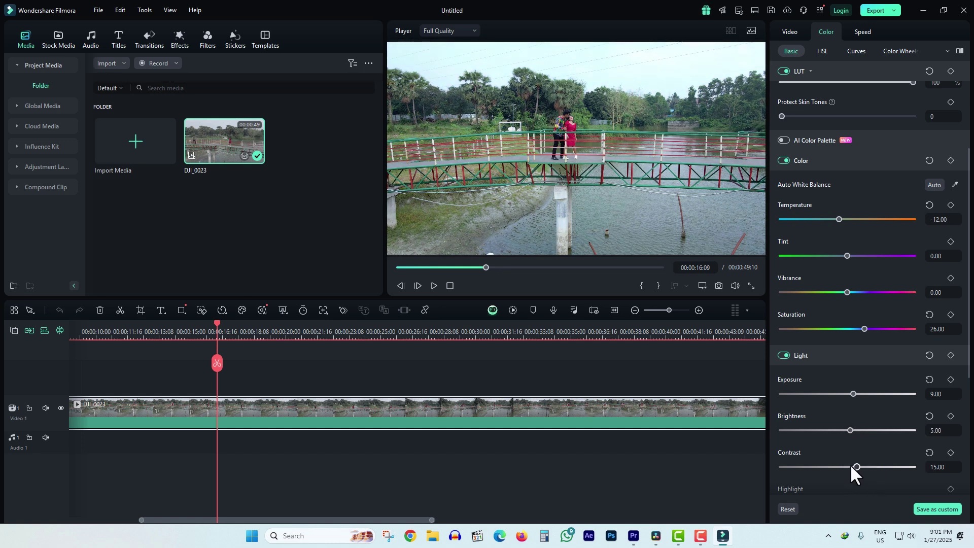
drag(847, 467, 854, 467)
scroll(860, 350, down, 3)
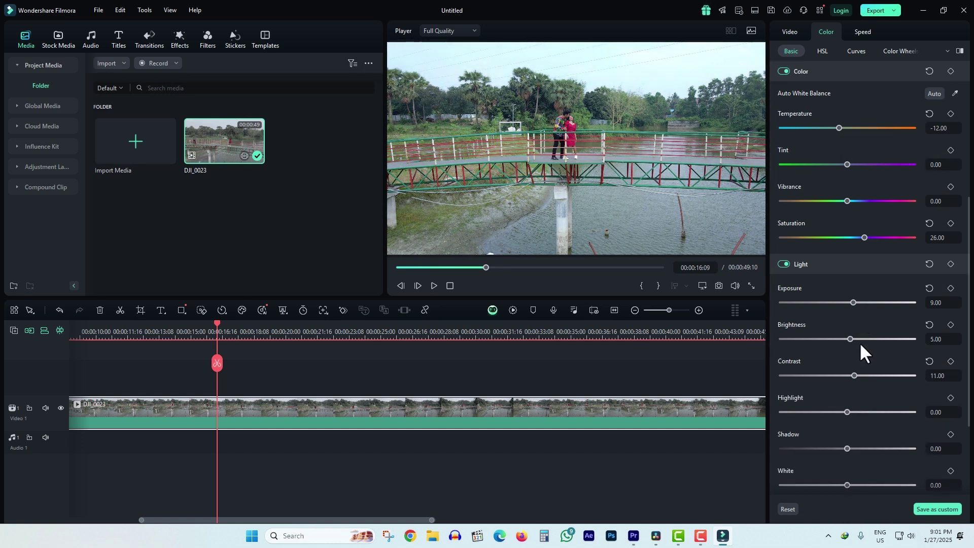
mouse_move(847, 381)
mouse_down()
mouse_move(828, 380)
mouse_move(842, 382)
mouse_up()
mouse_move(845, 418)
mouse_down()
mouse_move(818, 414)
mouse_move(842, 420)
mouse_up()
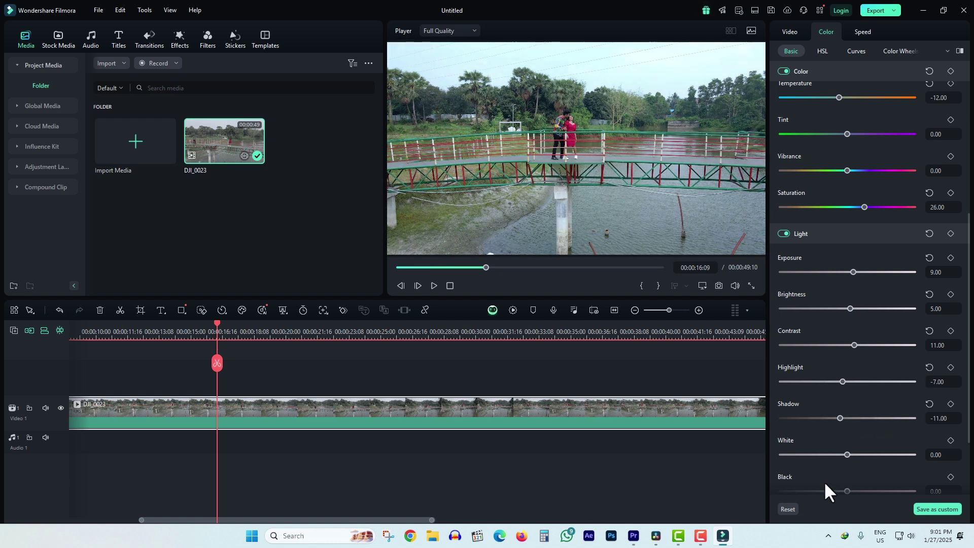
Review the fine-tuned clip in full-screen playback from an earlier point, around 00:00:11:00
scroll(863, 379, up, 5)
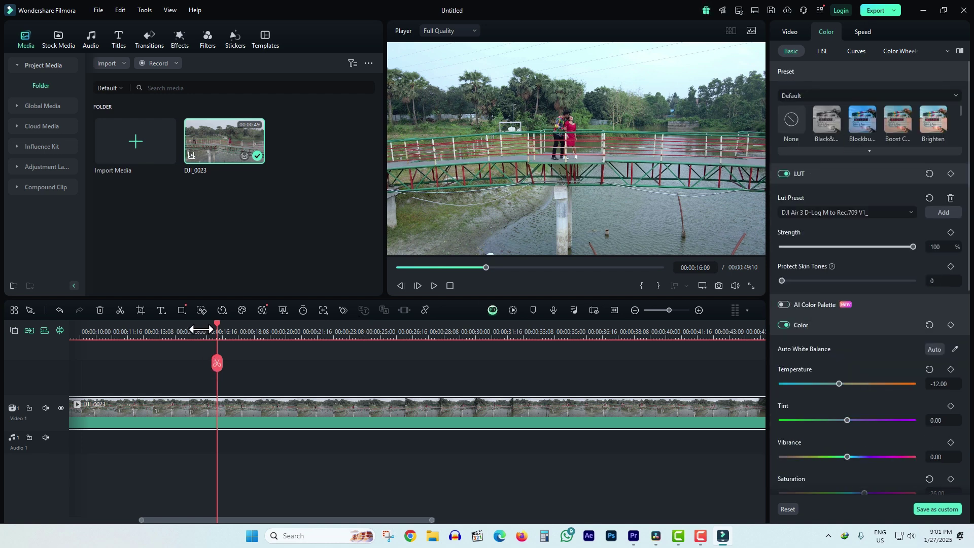
mouse_move(215, 324)
mouse_down()
mouse_move(46, 321)
mouse_move(206, 331)
mouse_up()
click(277, 344)
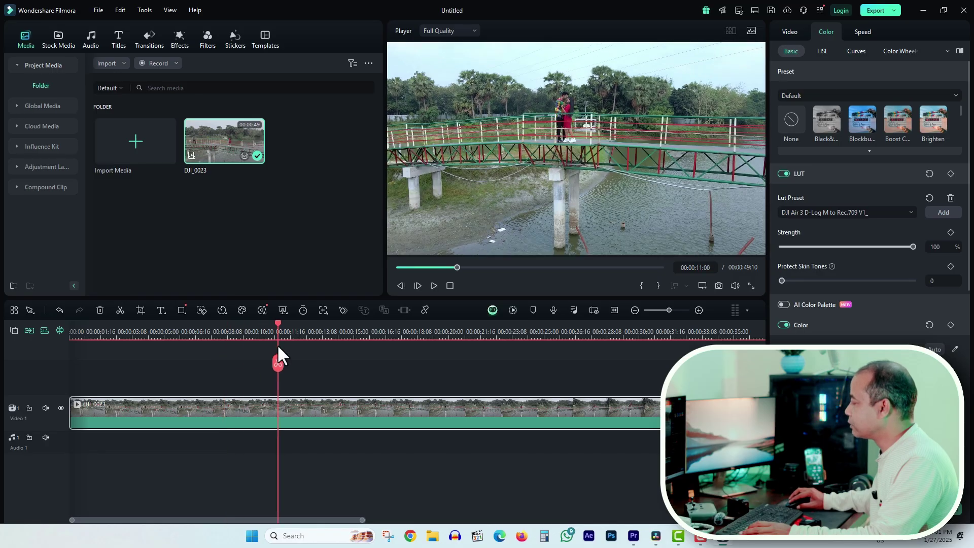
click(751, 286)
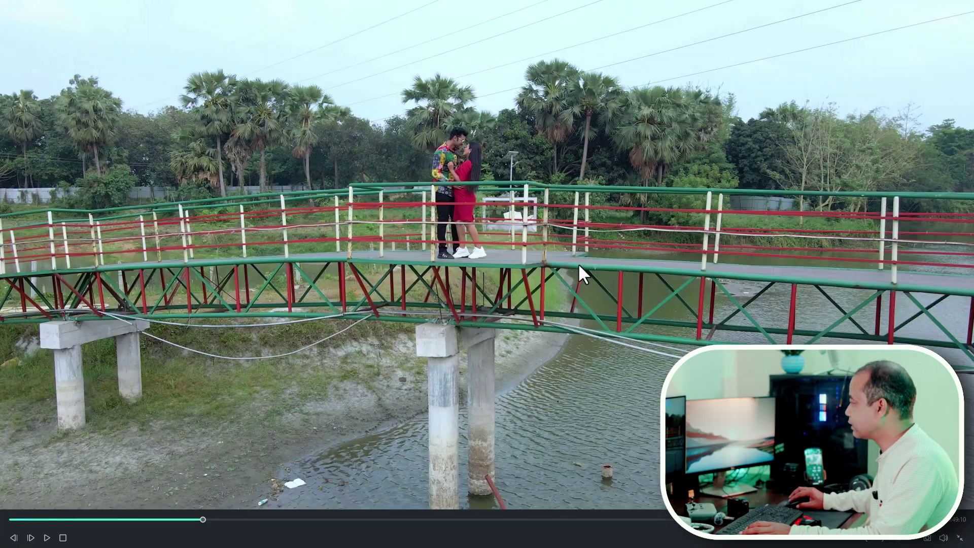
click(713, 306)
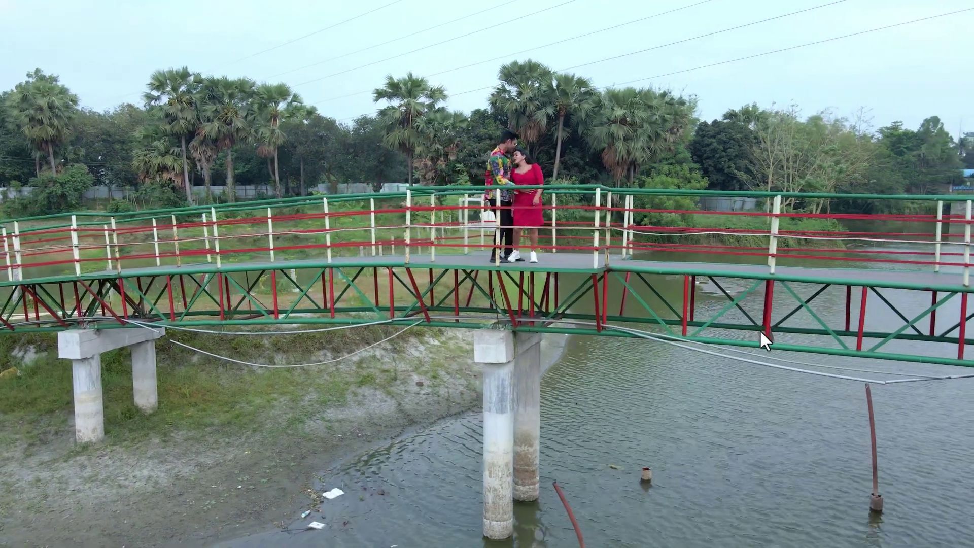